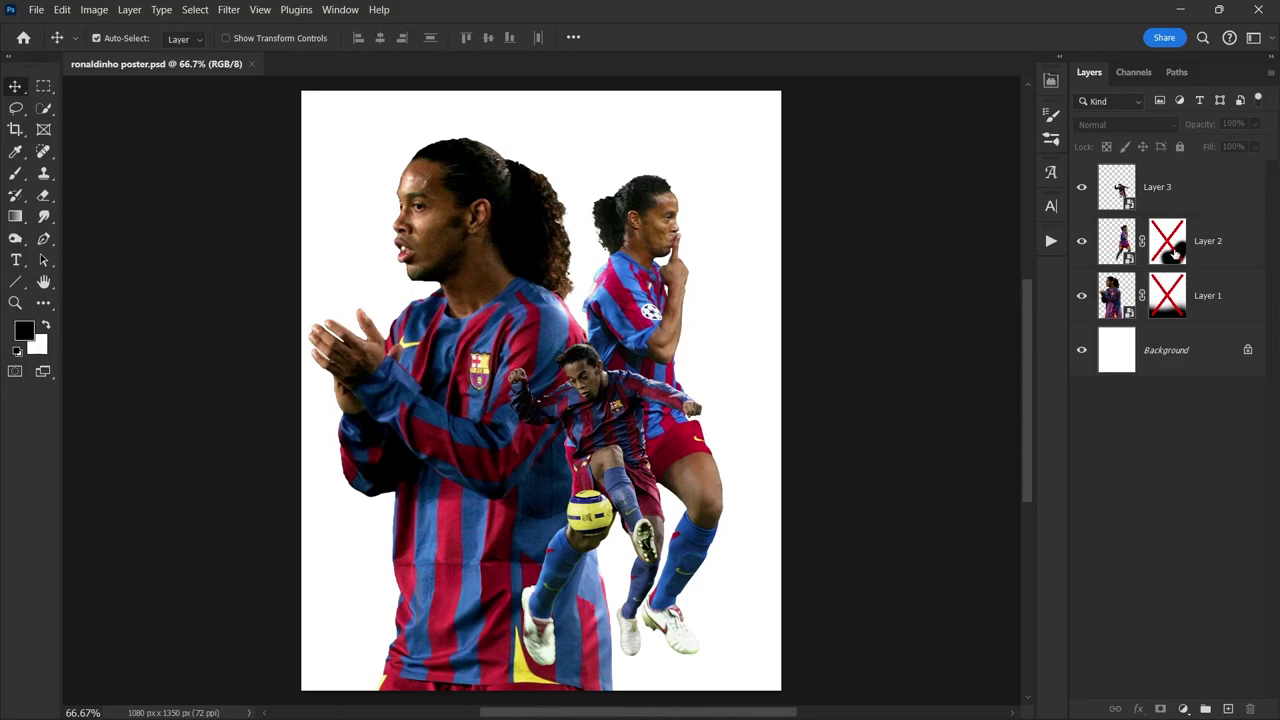
Step: Re-enable the Layer 2 and Layer 1 fade masks and open Layer 1's smart object
left_click(1170, 250, "shift")
left_click(1163, 305, "shift")
scroll(575, 305, "up", 5)
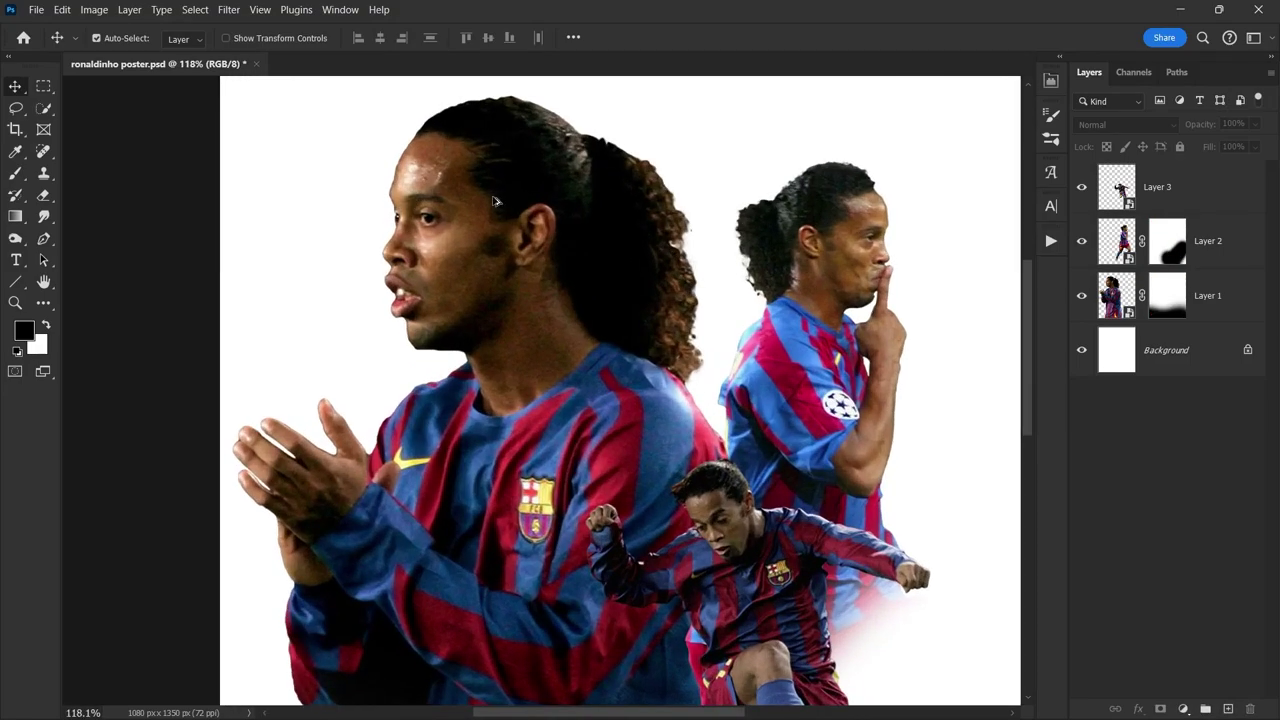
left_click(420, 240)
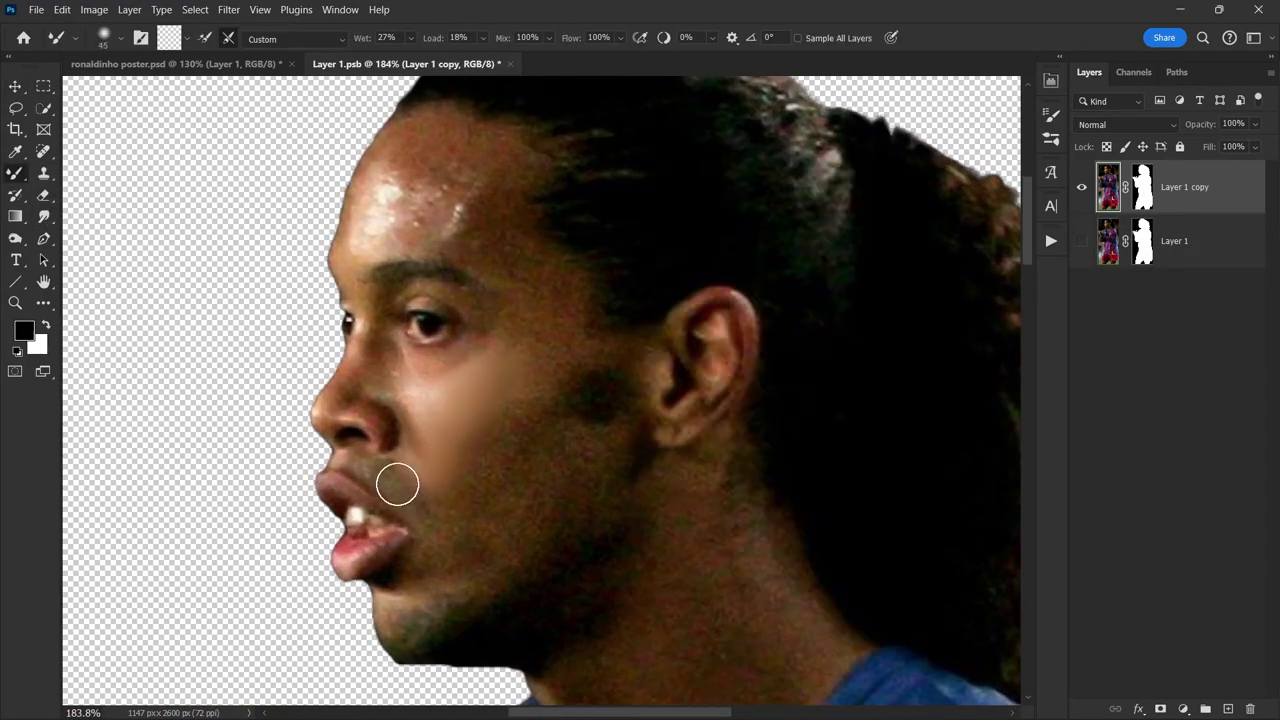
Step: Blend the main player's skin, hands and striped shirt smooth with the Mixer Brush on a duplicated layer
scroll(526, 368, "up", 3)
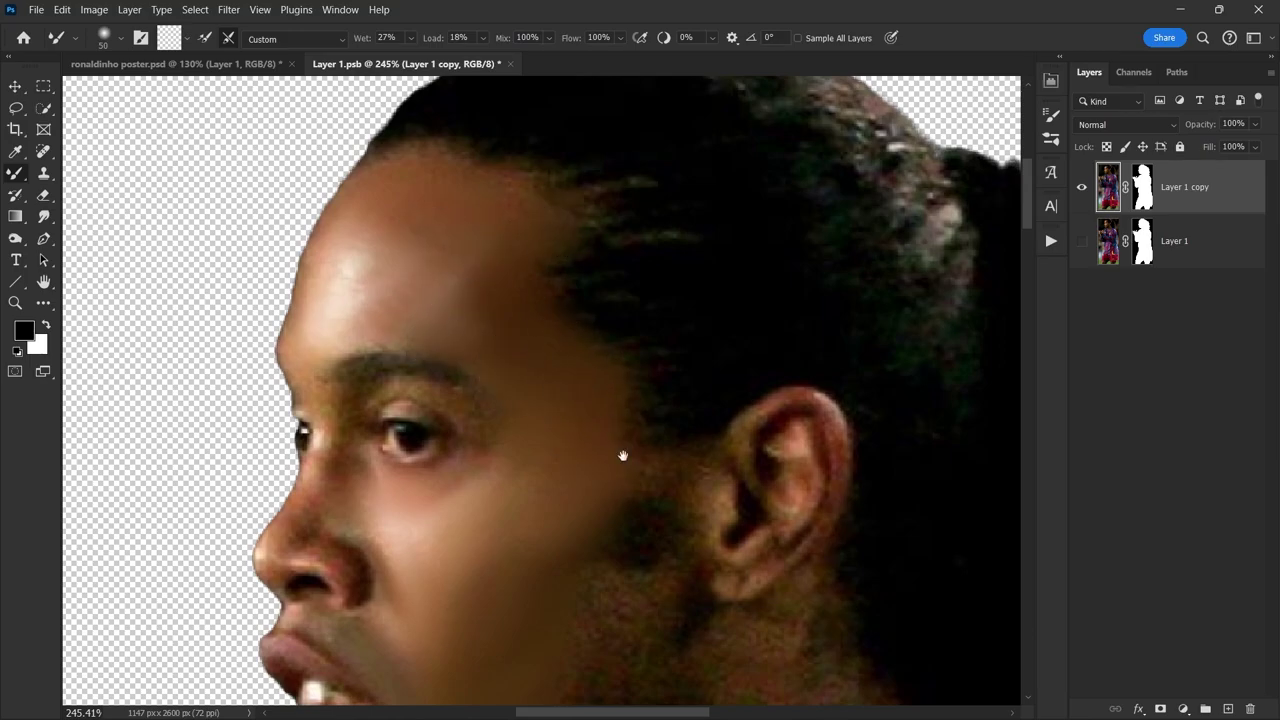
scroll(578, 387, "down", 3)
scroll(600, 420, "up", 2)
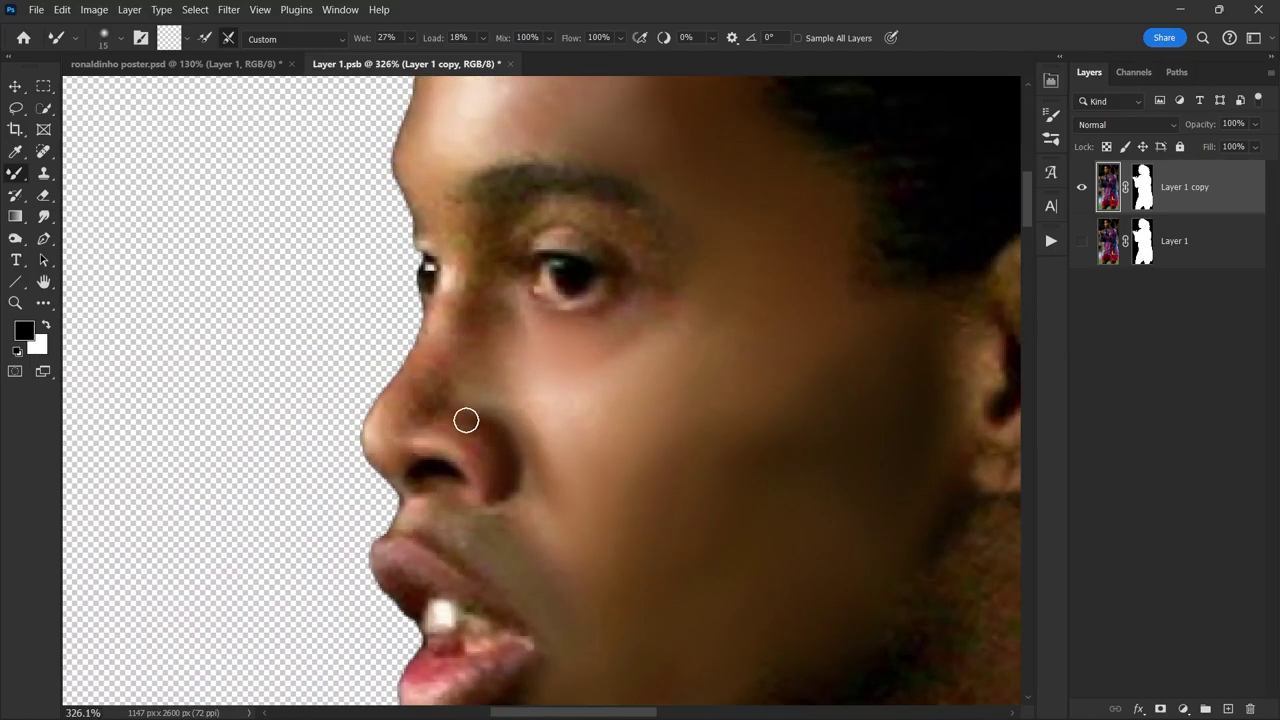
scroll(464, 278, "down", 5)
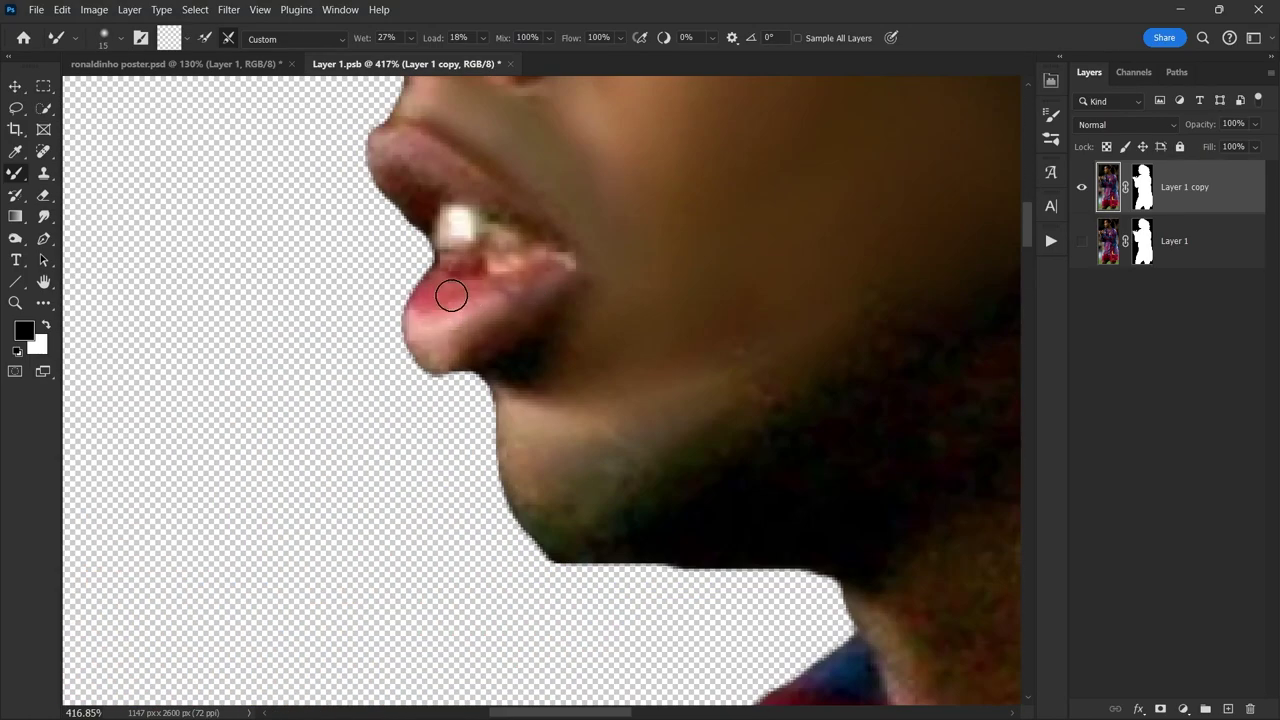
scroll(464, 278, "down", 5)
scroll(520, 232, "up", 5)
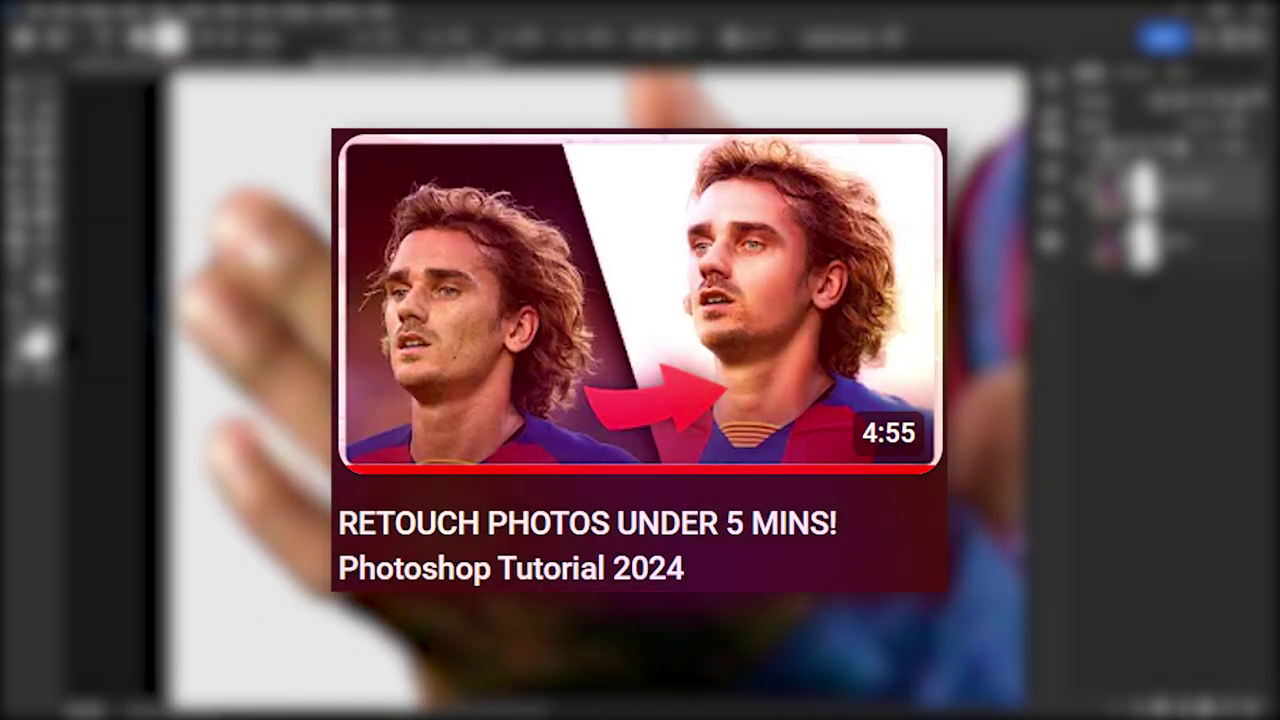
scroll(486, 427, "down", 5)
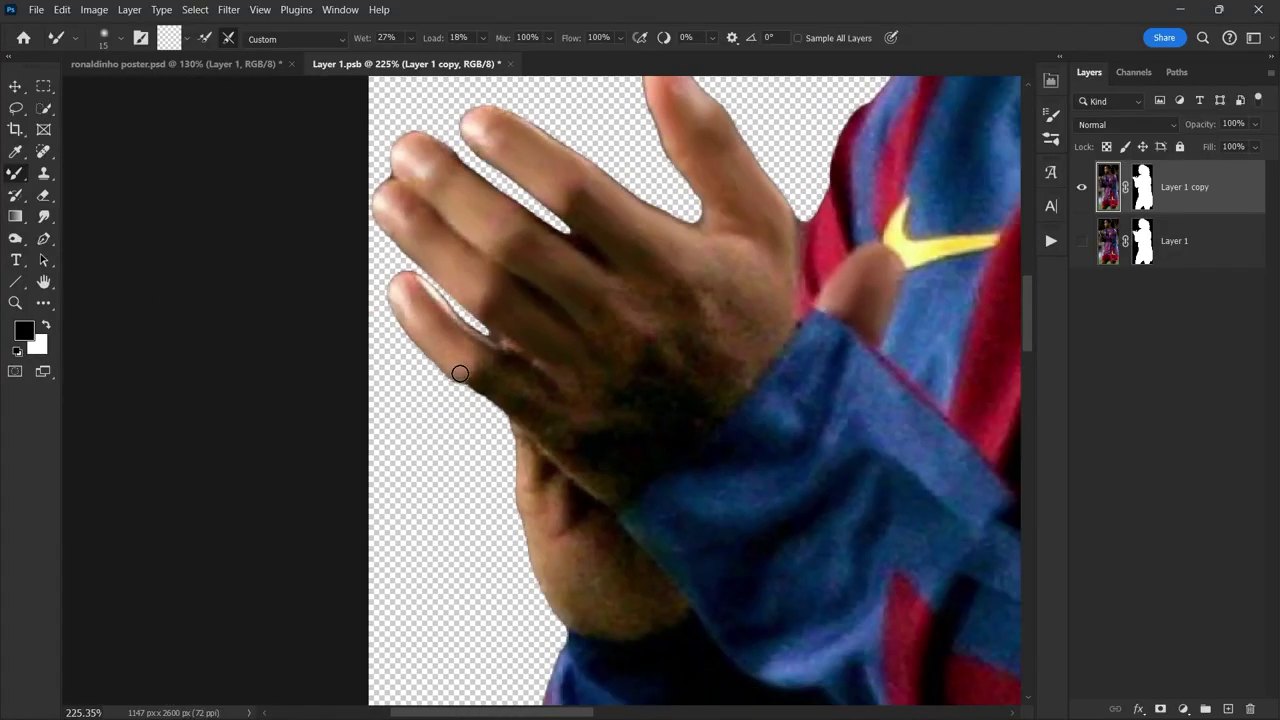
scroll(617, 468, "down", 2)
scroll(704, 474, "down", 3)
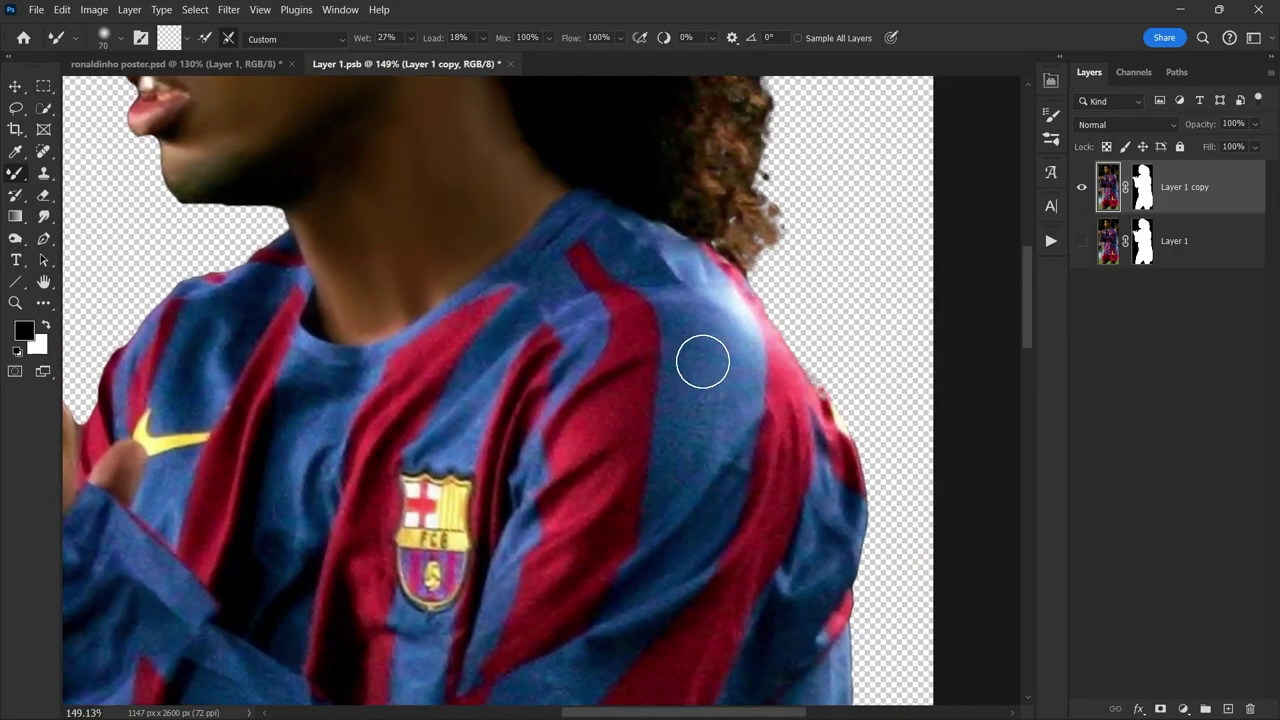
scroll(654, 560, "down", 4)
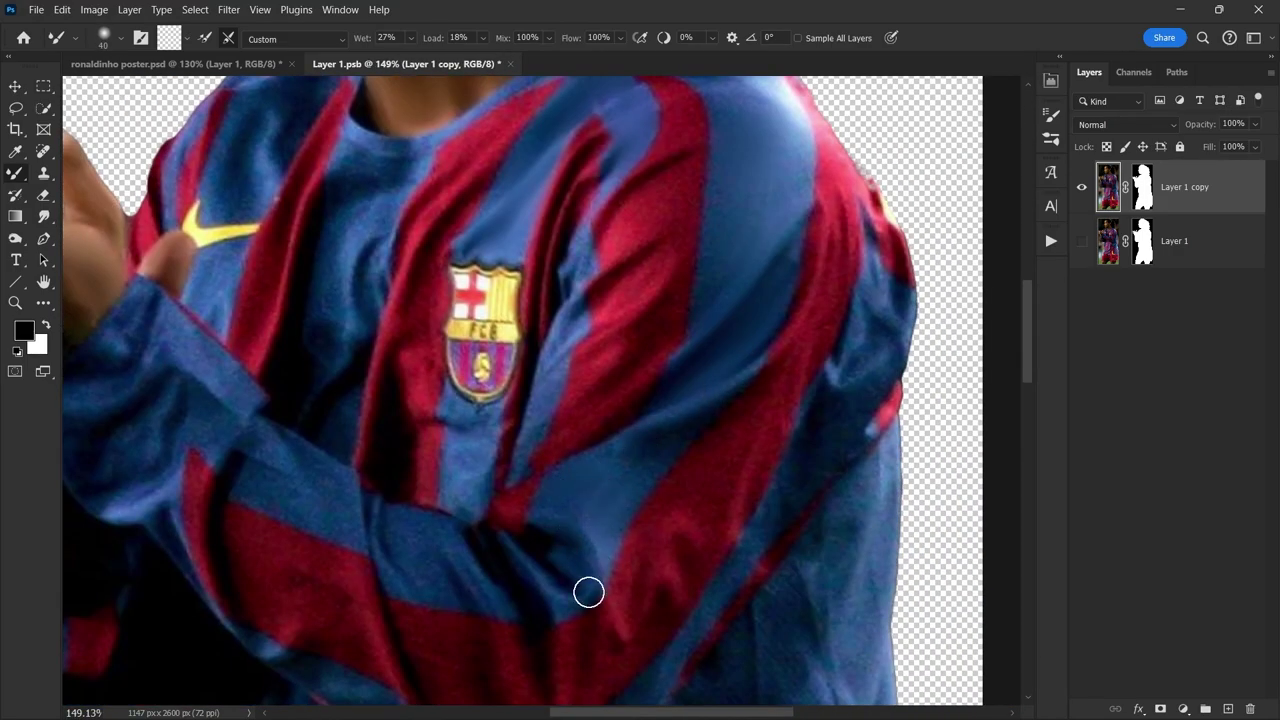
scroll(336, 474, "up", 3)
scroll(520, 480, "down", 1)
scroll(700, 420, "down", 2)
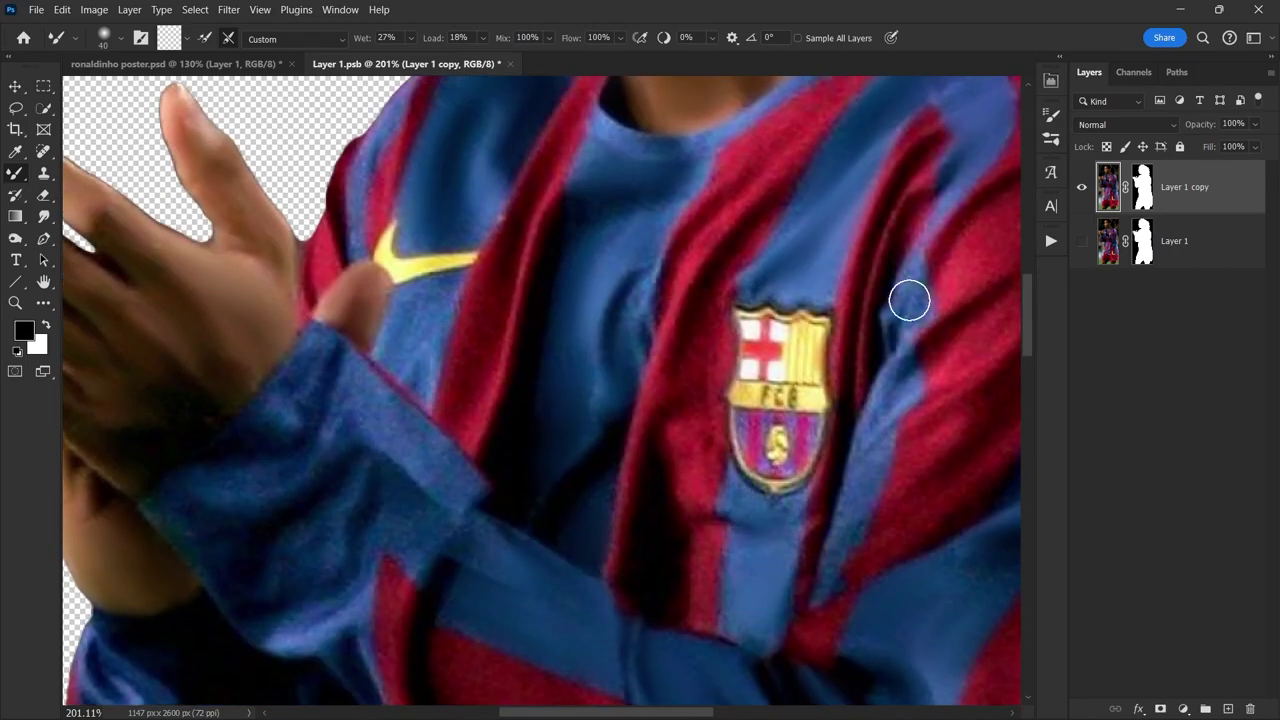
scroll(351, 291, "down", 3)
scroll(797, 563, "down", 3)
scroll(682, 333, "down", 3)
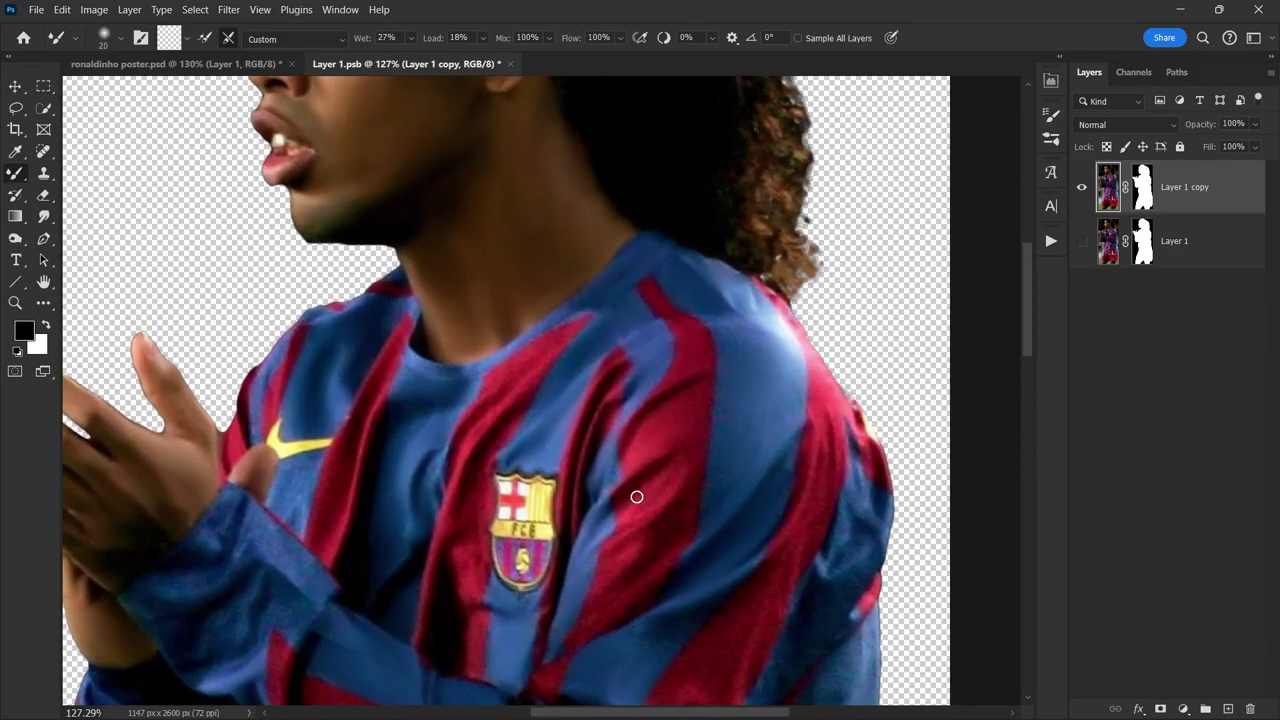
scroll(566, 343, "up", 1)
scroll(557, 557, "down", 2)
scroll(677, 411, "down", 2)
key("bracketright")
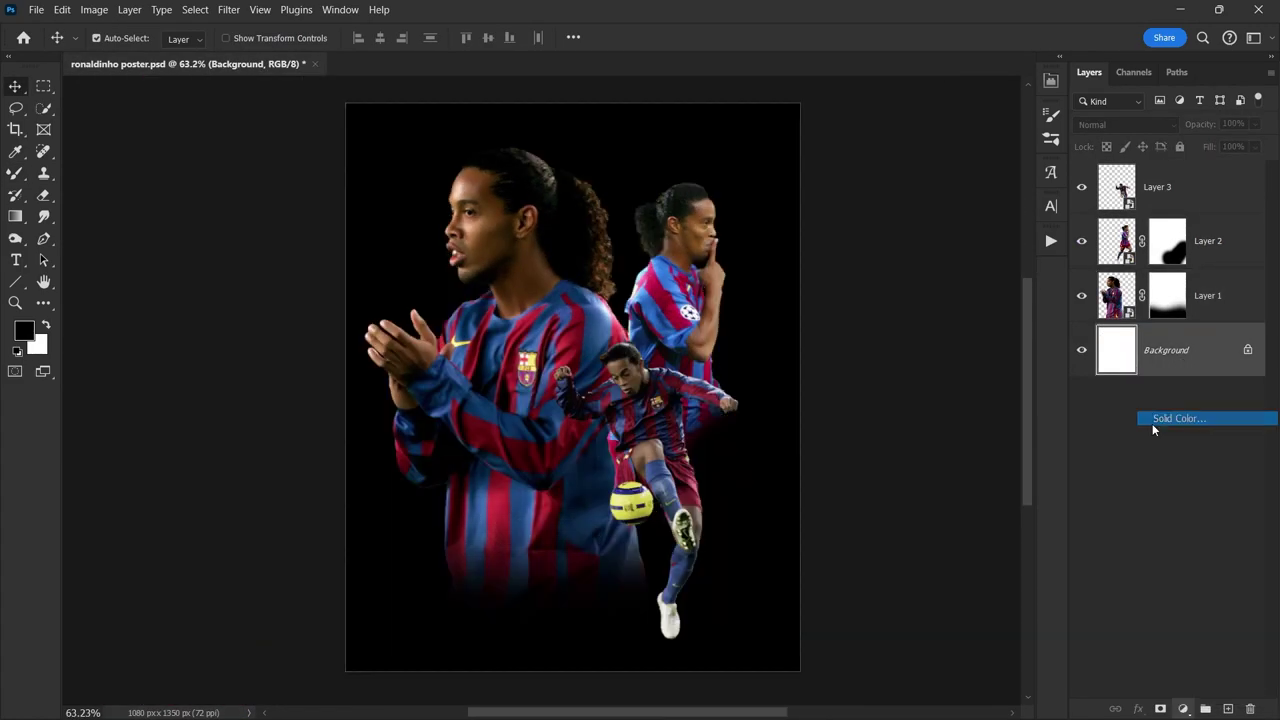
Step: Add a dark blue Solid Color fill layer behind the players
left_click(1170, 418)
left_click(585, 292)
left_click(588, 297)
Step: Paint red at full opacity with a large soft brush across the top-left on a new layer
left_click(1200, 358)
left_click(1227, 708)
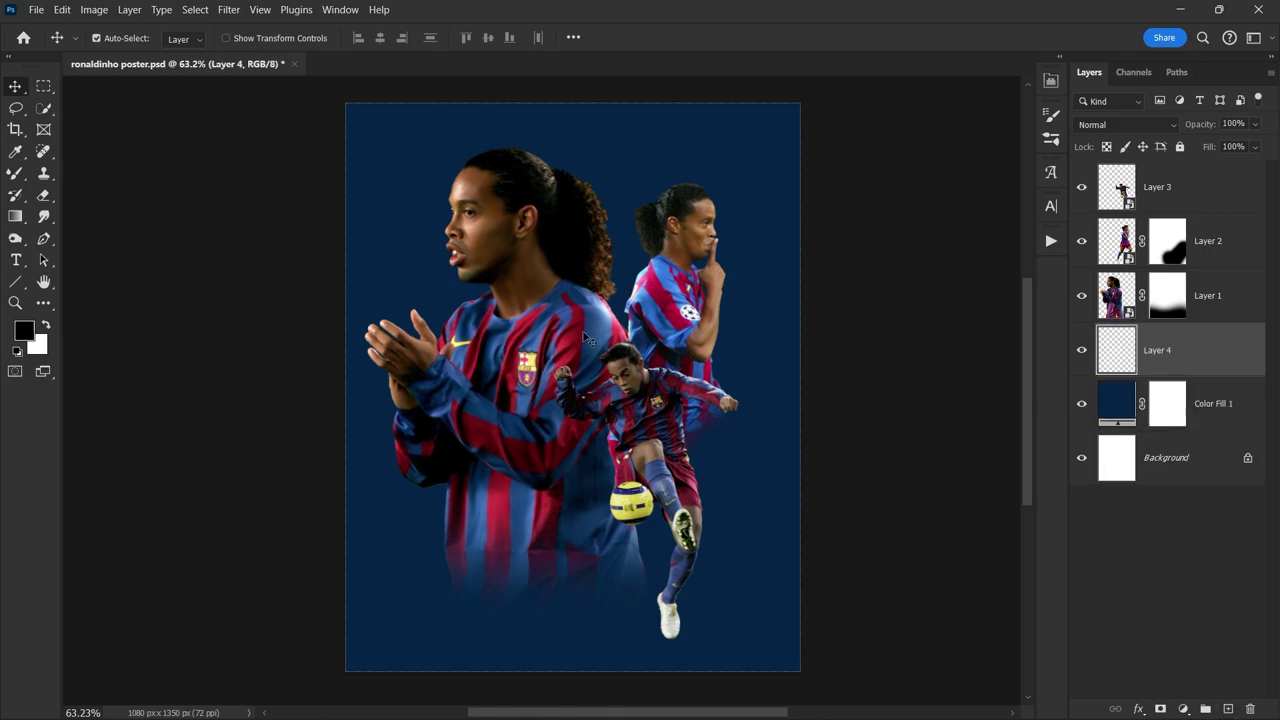
key("b")
right_click(570, 330)
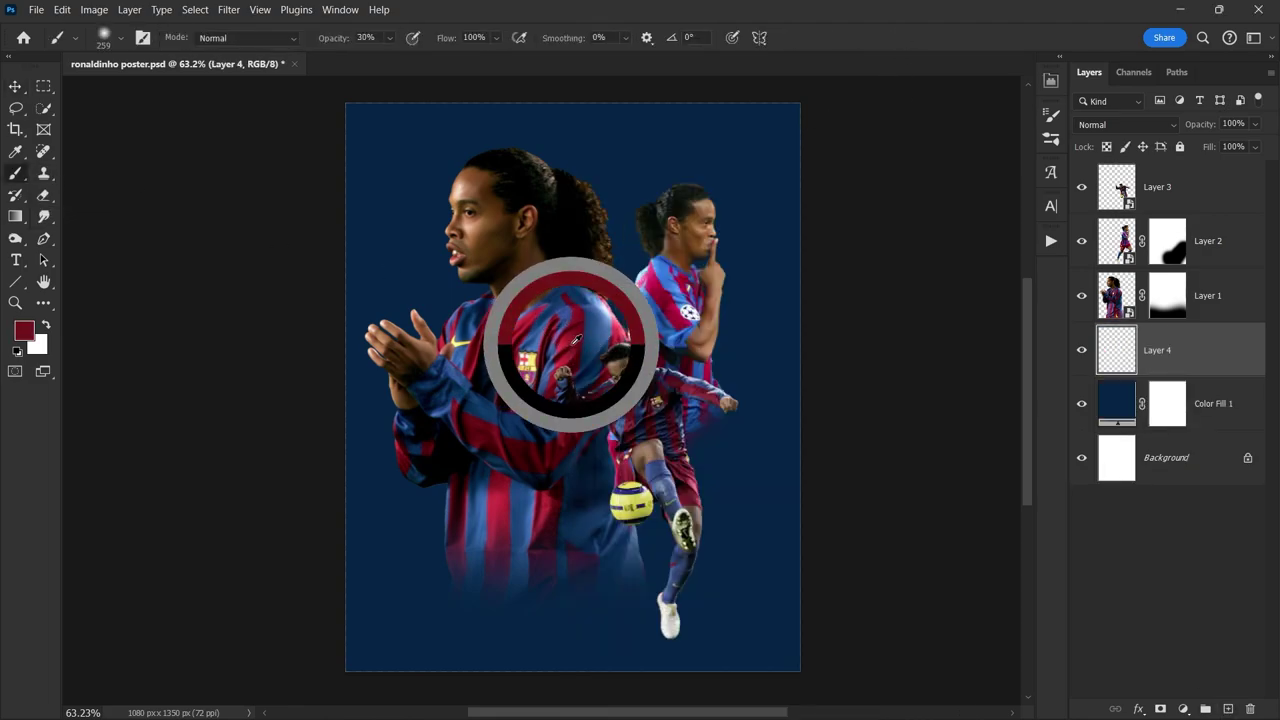
key("bracketright")
key("bracketright")
key("bracketright")
key("0")
mouse_move(443, 214)
left_mouse_down()
mouse_move(517, 171)
mouse_move(551, 188)
left_mouse_up()
scroll(457, 286, "down", 1)
left_click_drag(457, 286, 634, 457)
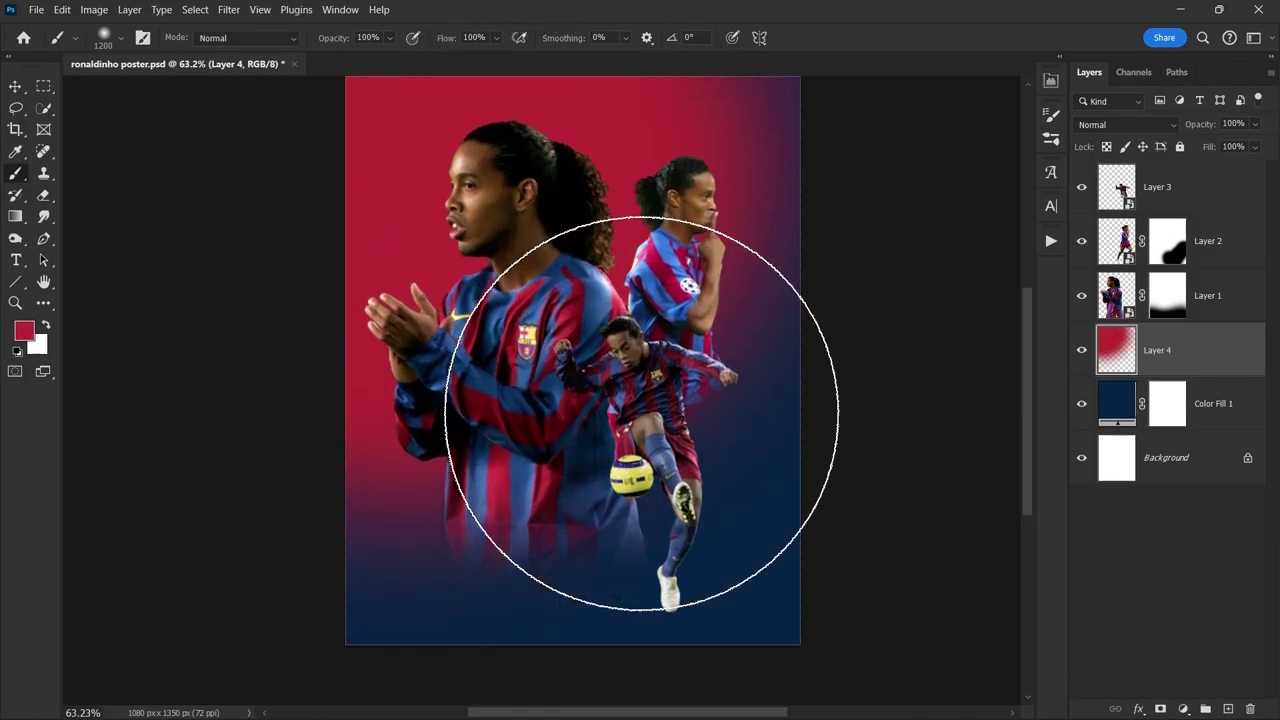
Step: Softly erase the red so it fades back to blue lower down
key("e")
right_click(652, 171)
left_click(810, 208)
key("Return")
left_click_drag(761, 194, 627, 401)
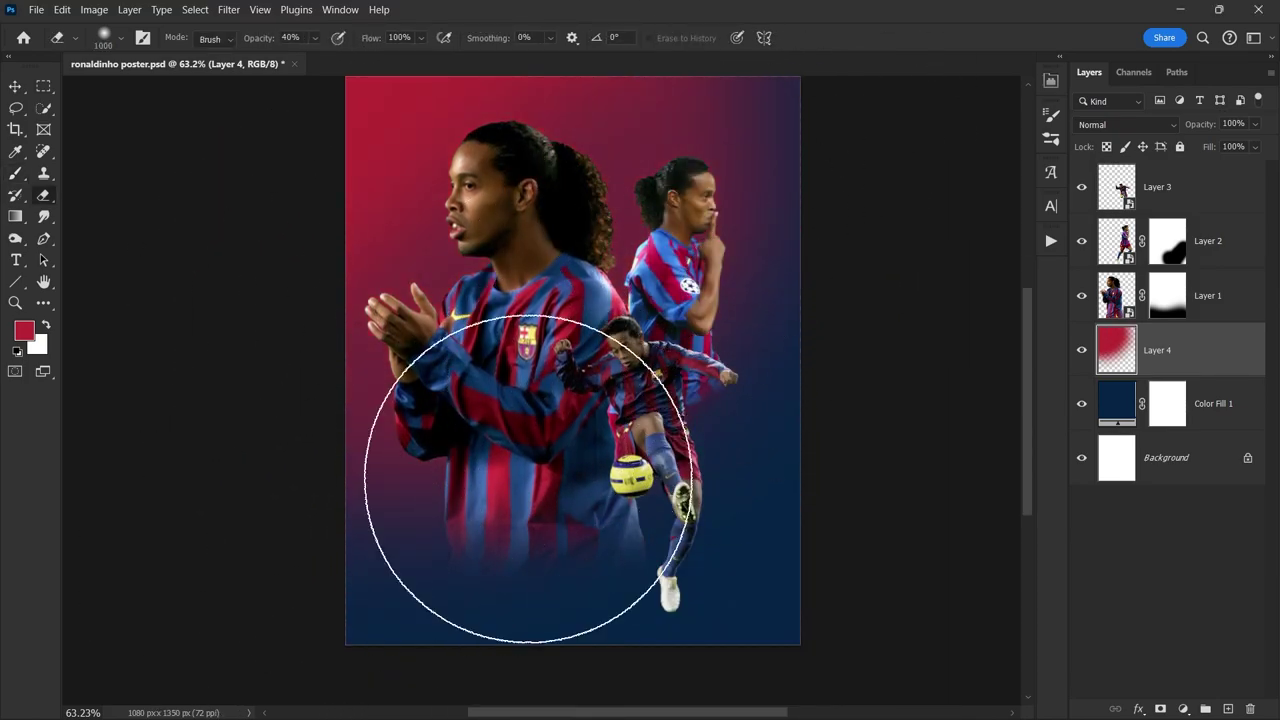
Step: Reset colours to default and place the starry space image into the poster
key("v")
key("d")
scroll(647, 425, "up", 1)
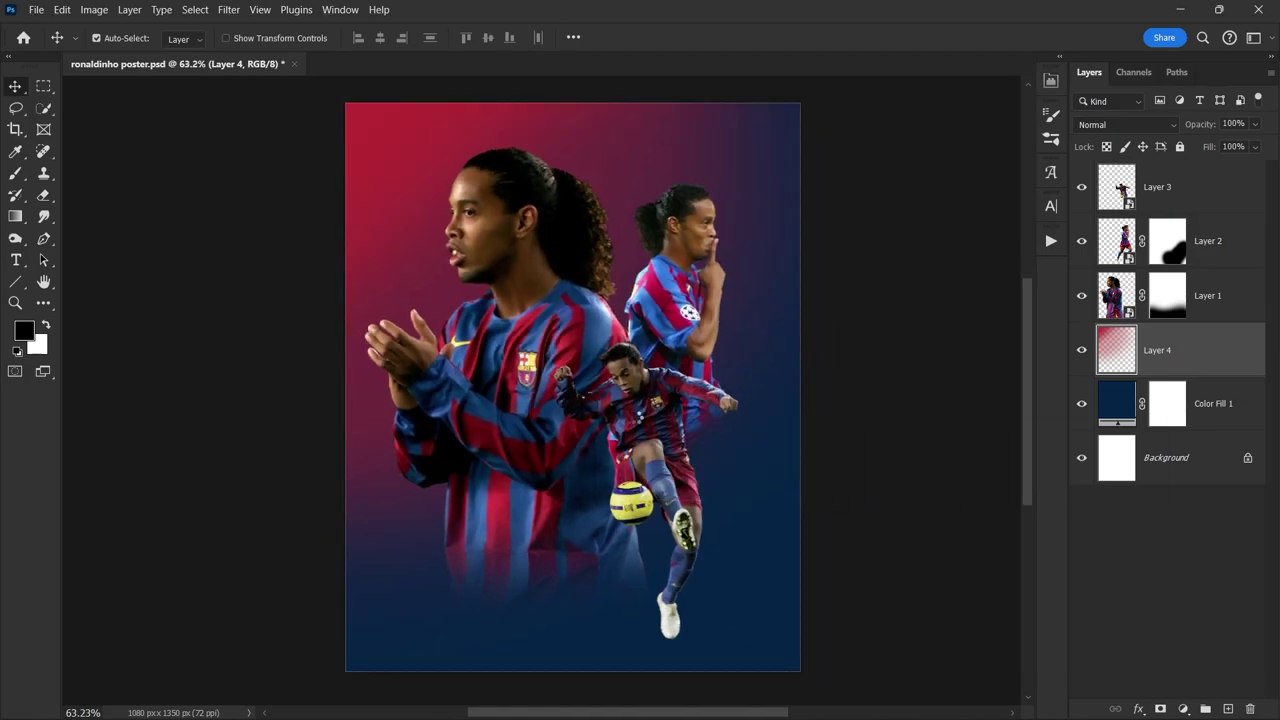
left_click_drag(857, 391, 880, 335)
Step: Commit the star image and set Color Fill 1 to Linear Dodge (Add) so stars show through
key("ctrl+0")
key("ctrl+0")
left_click(825, 37)
left_click(1116, 124)
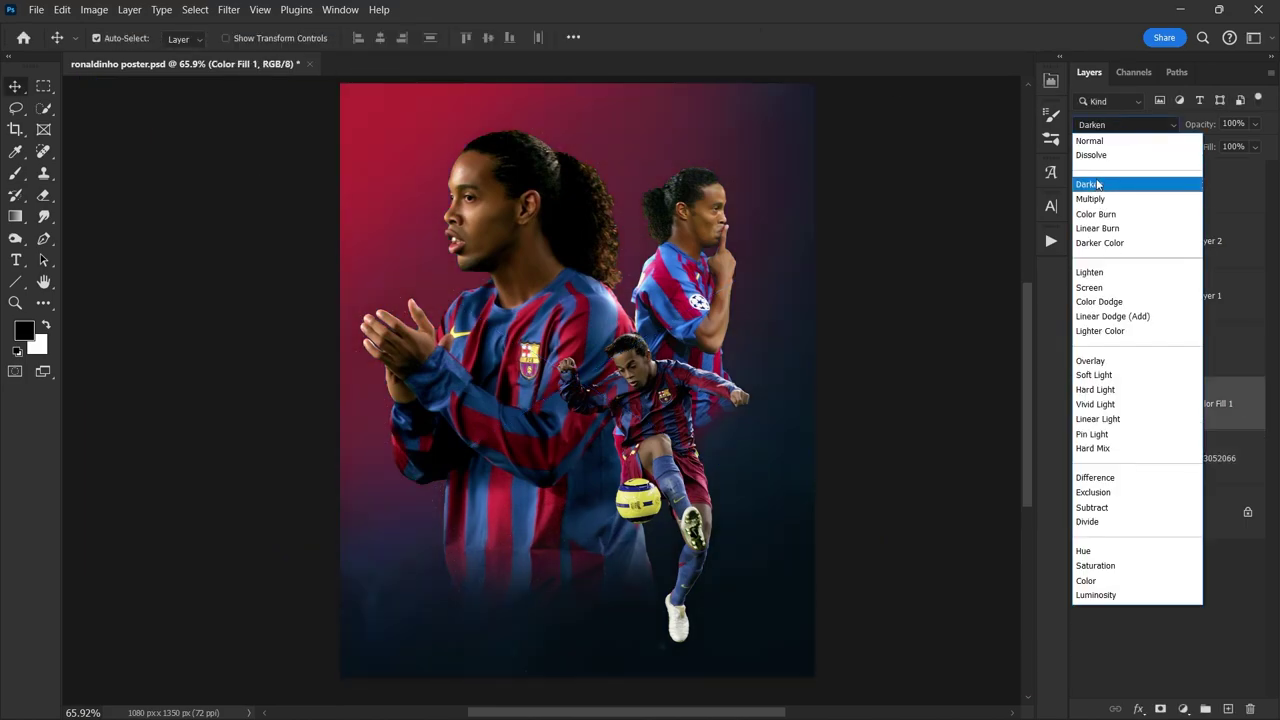
left_click(1112, 315)
key("alt+bracketright")
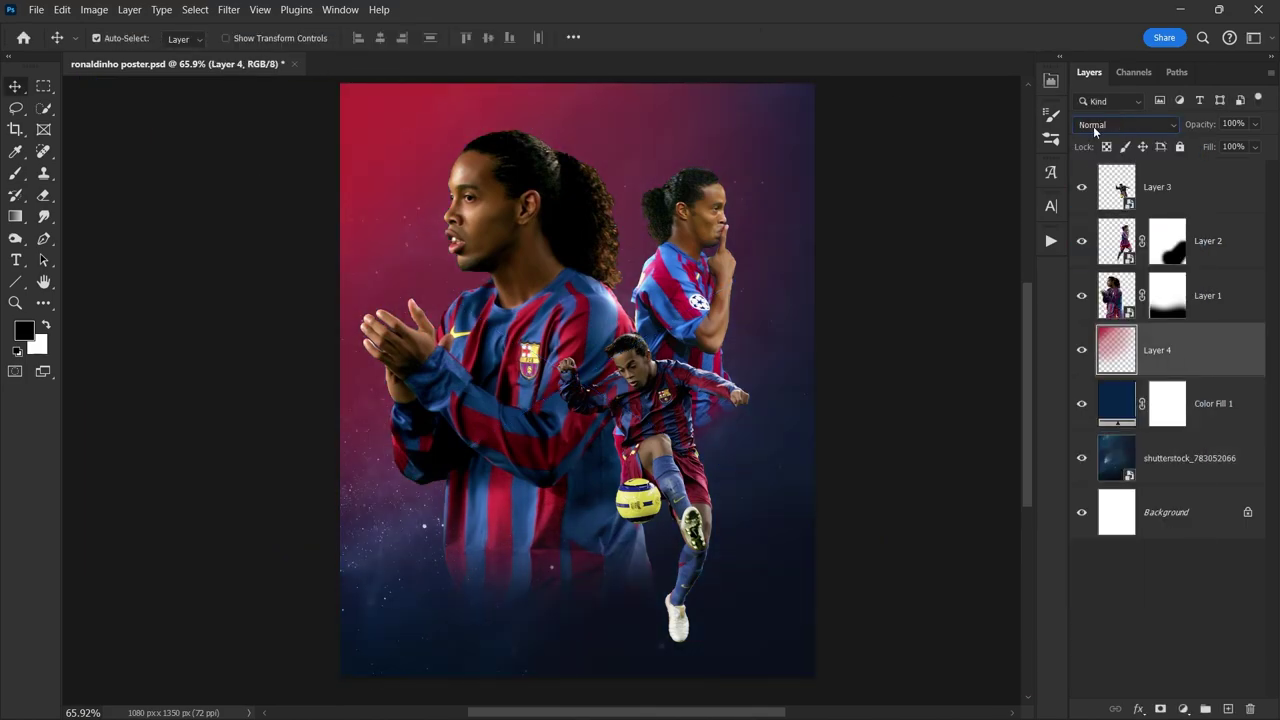
left_click(1096, 125)
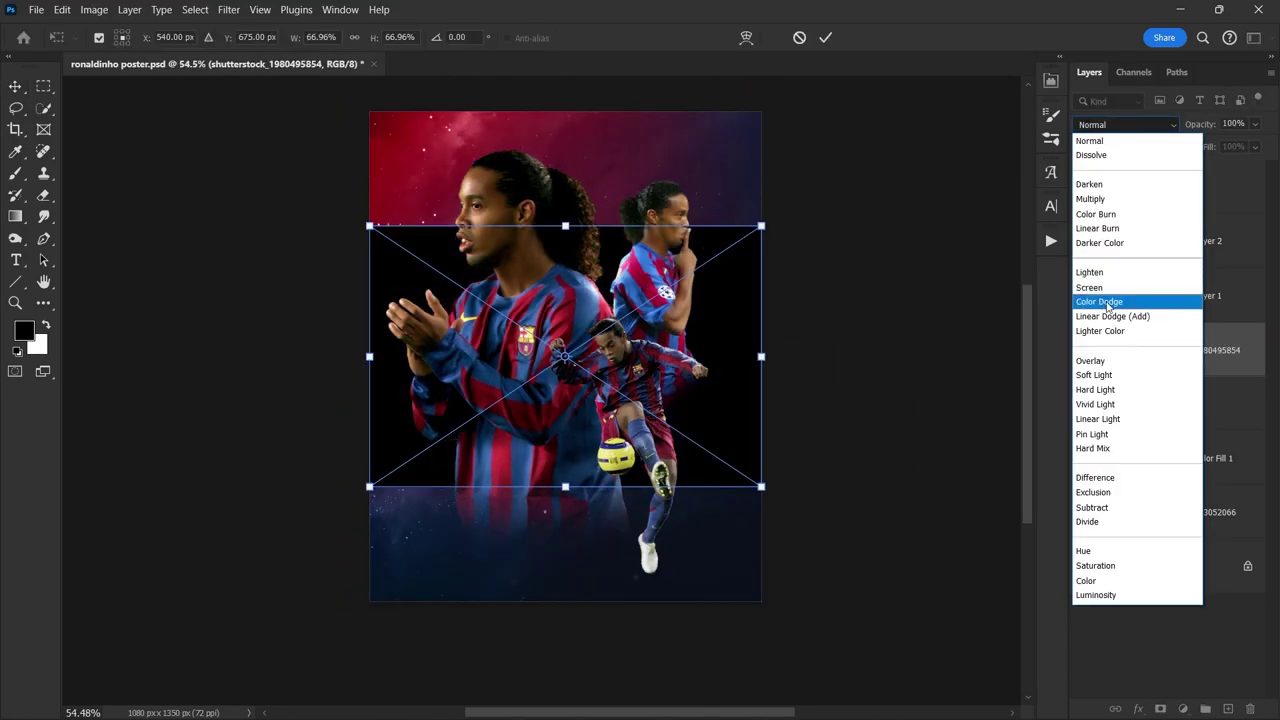
Step: Blend the light-burst layer in Screen mode and scale and rotate it behind the players
left_click(1090, 287)
key("ctrl+minus")
mouse_move(900, 260)
left_mouse_down()
mouse_move(435, 290)
mouse_move(903, 330)
mouse_move(766, 351)
left_mouse_up()
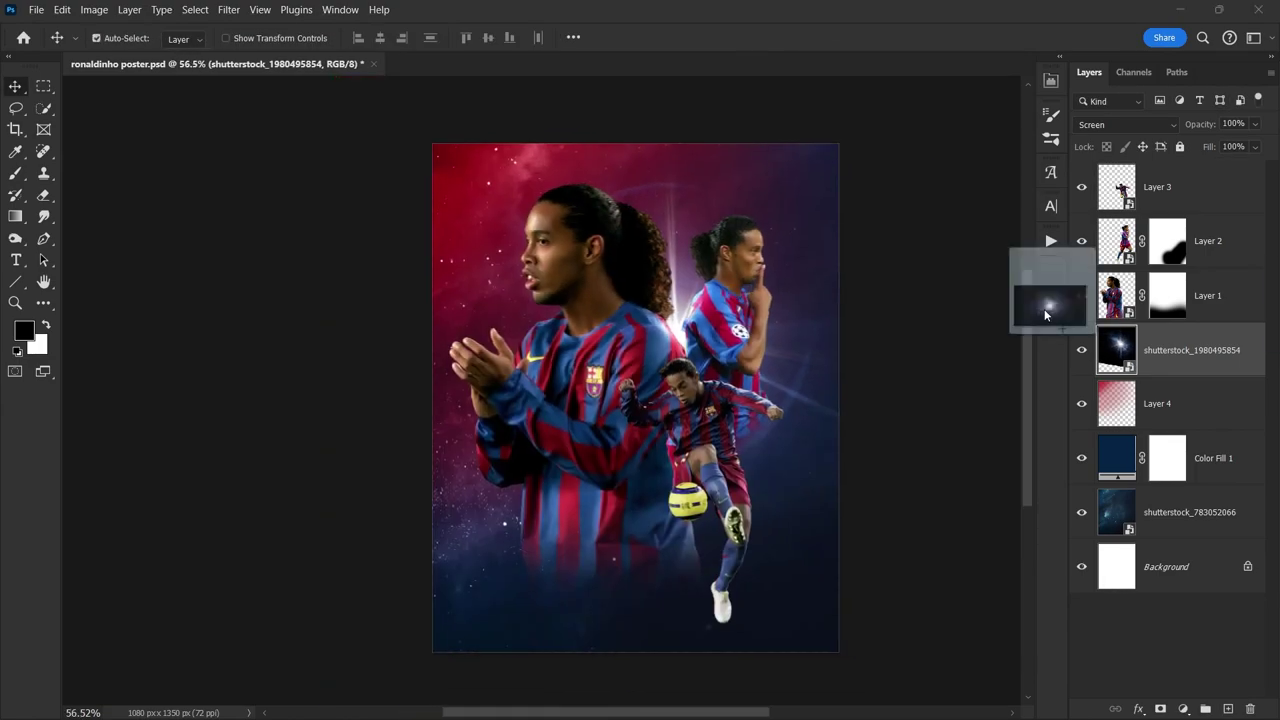
Step: Place the red particle image over the players and blend it in Screen mode
left_click_drag(1044, 309, 640, 400)
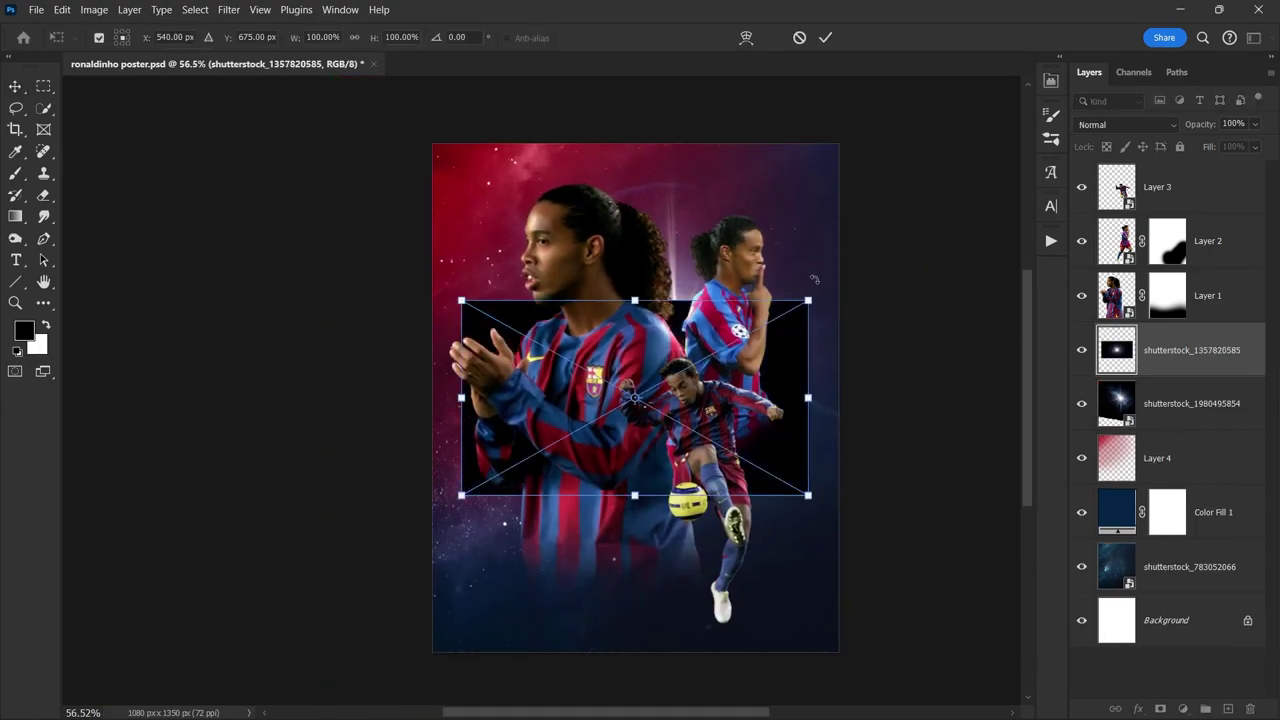
left_click_drag(830, 340, 838, 418)
key("Return")
left_click(1125, 124)
left_click(1090, 285)
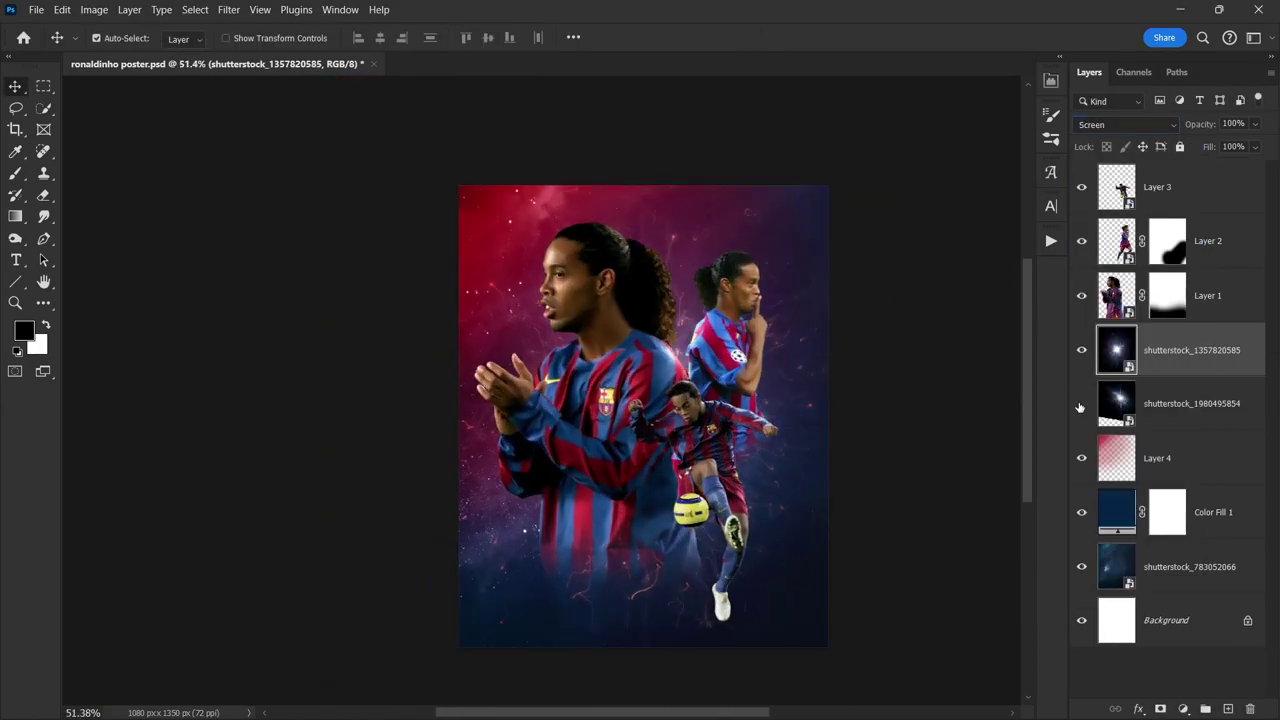
key("ctrl+l")
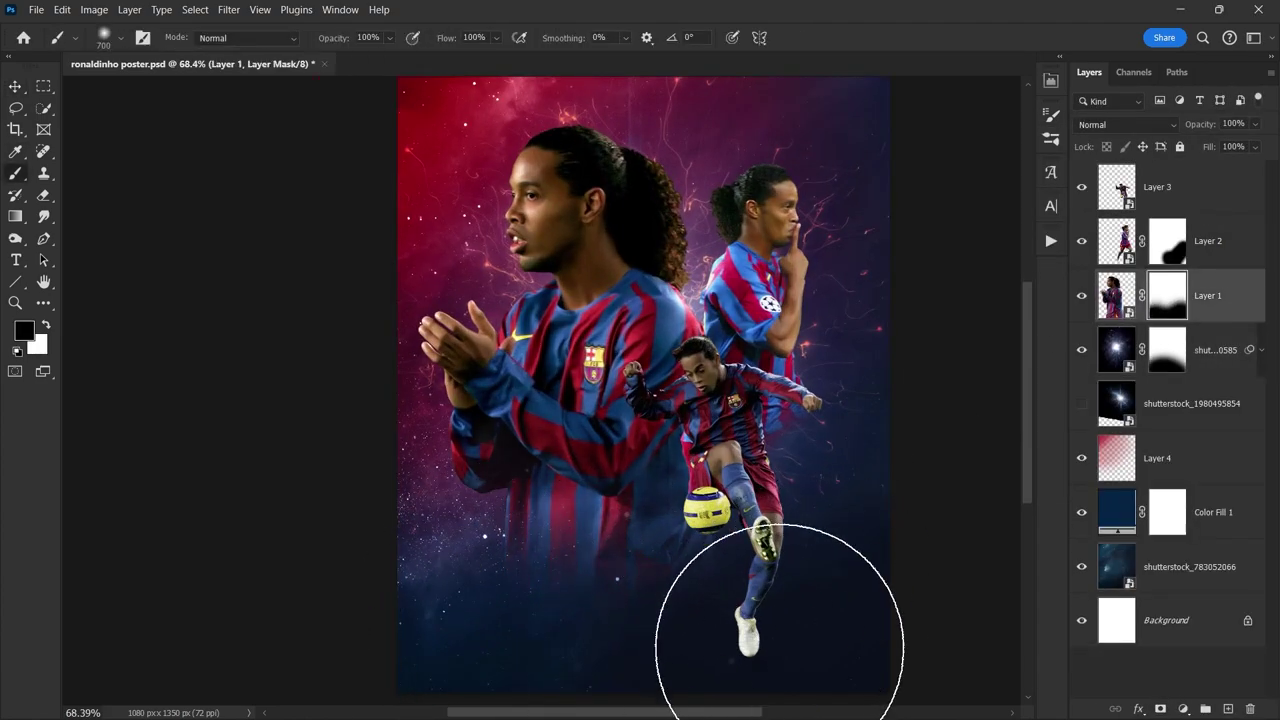
Step: Add a black-masked Exposure adjustment and paint it back onto the front player's face
left_click(1163, 515)
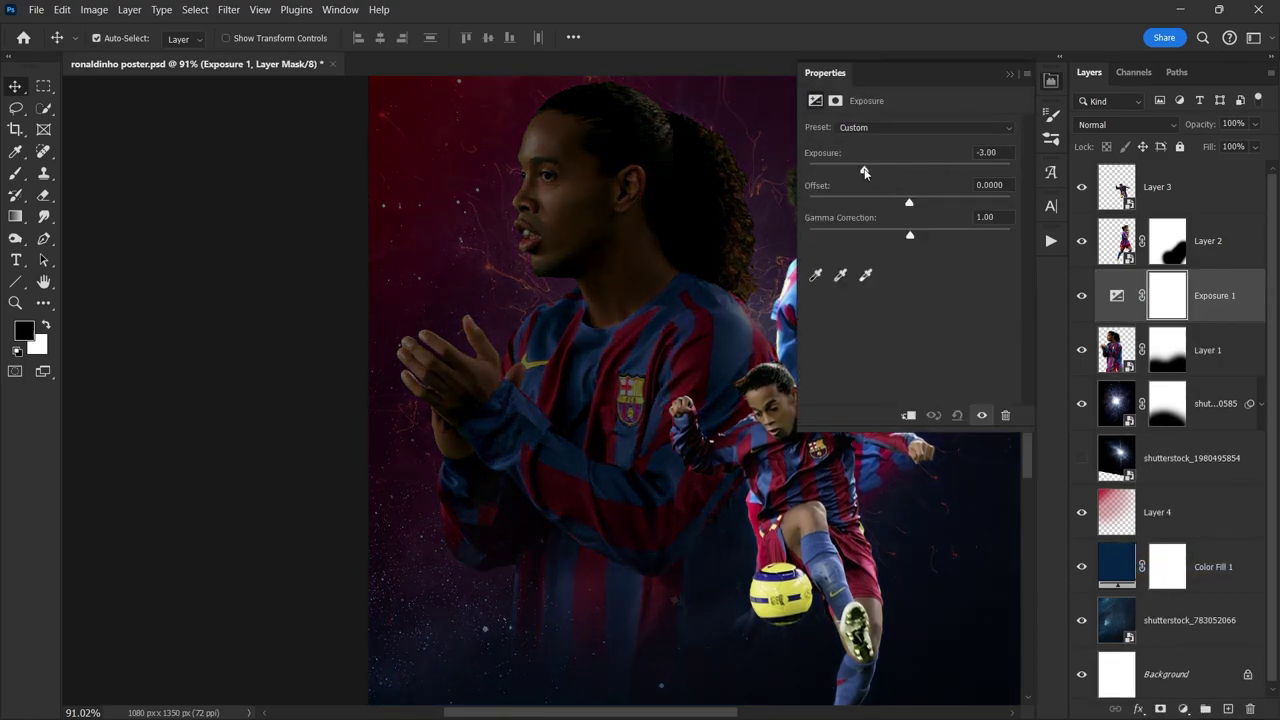
key("ctrl+i")
key("b")
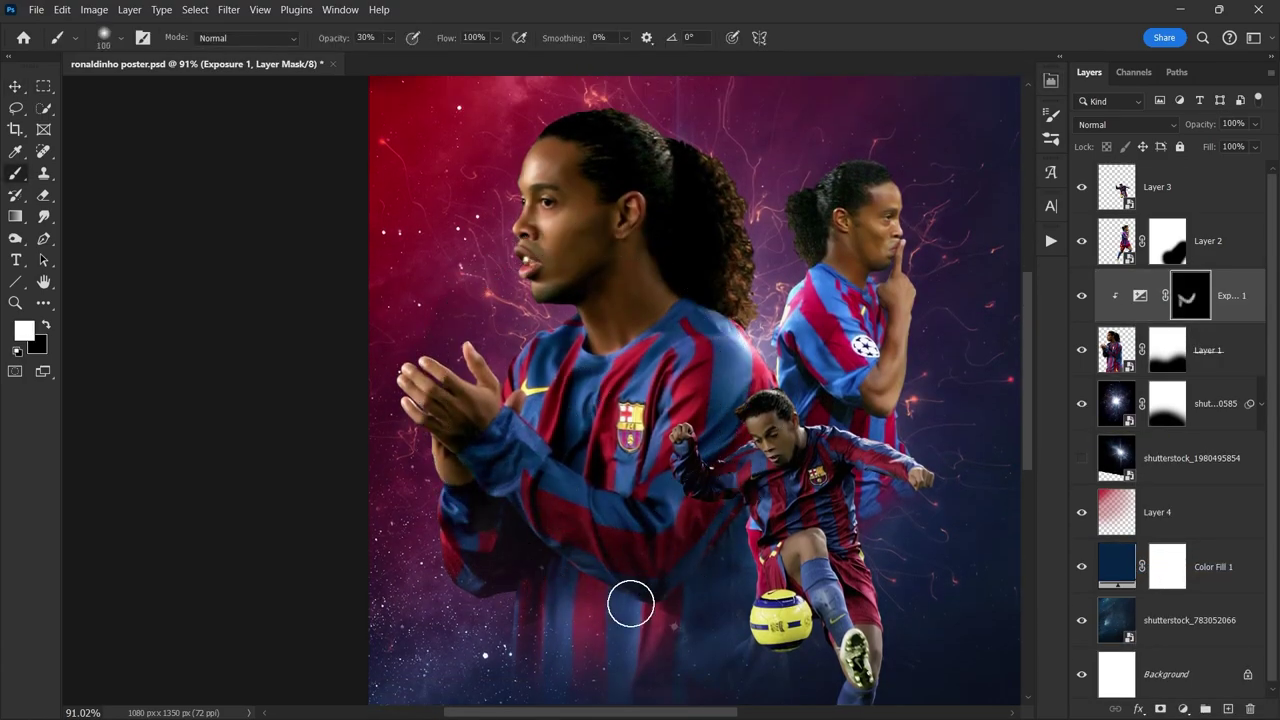
left_click_drag(637, 450, 640, 237)
scroll(673, 336, "up", 2)
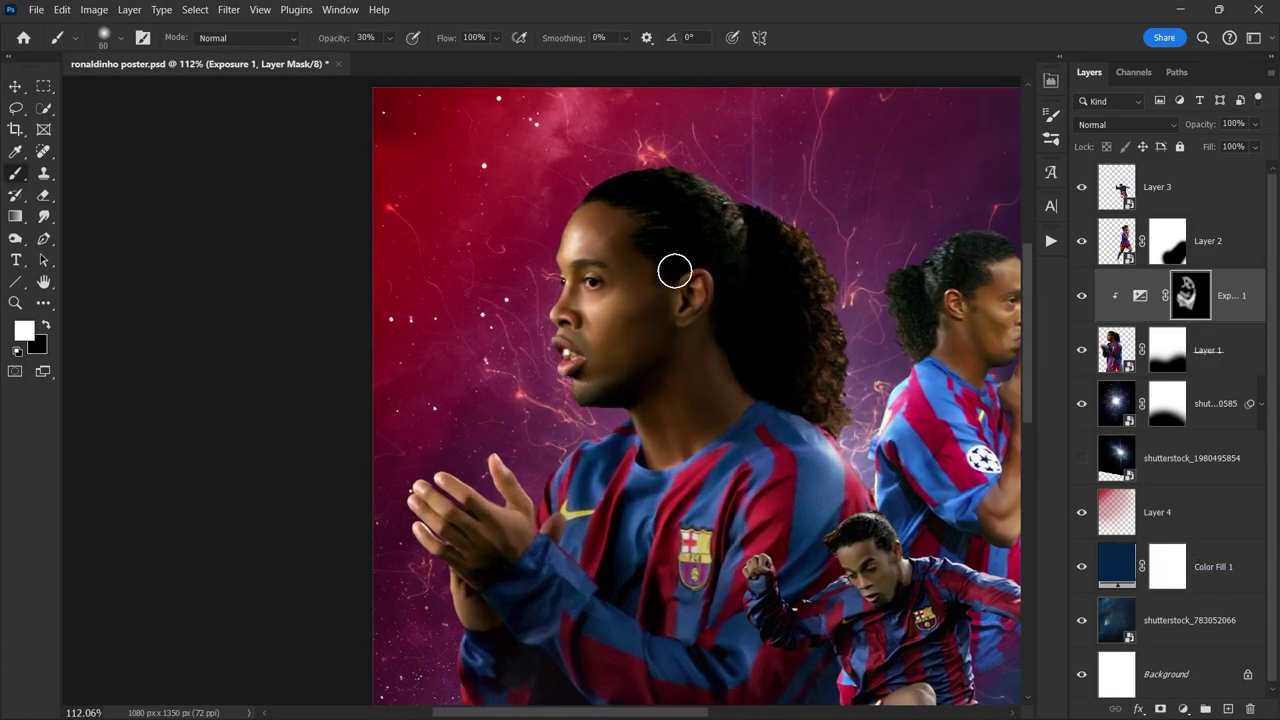
scroll(716, 248, "down", 3)
scroll(440, 600, "down", 3)
scroll(847, 315, "up", 3)
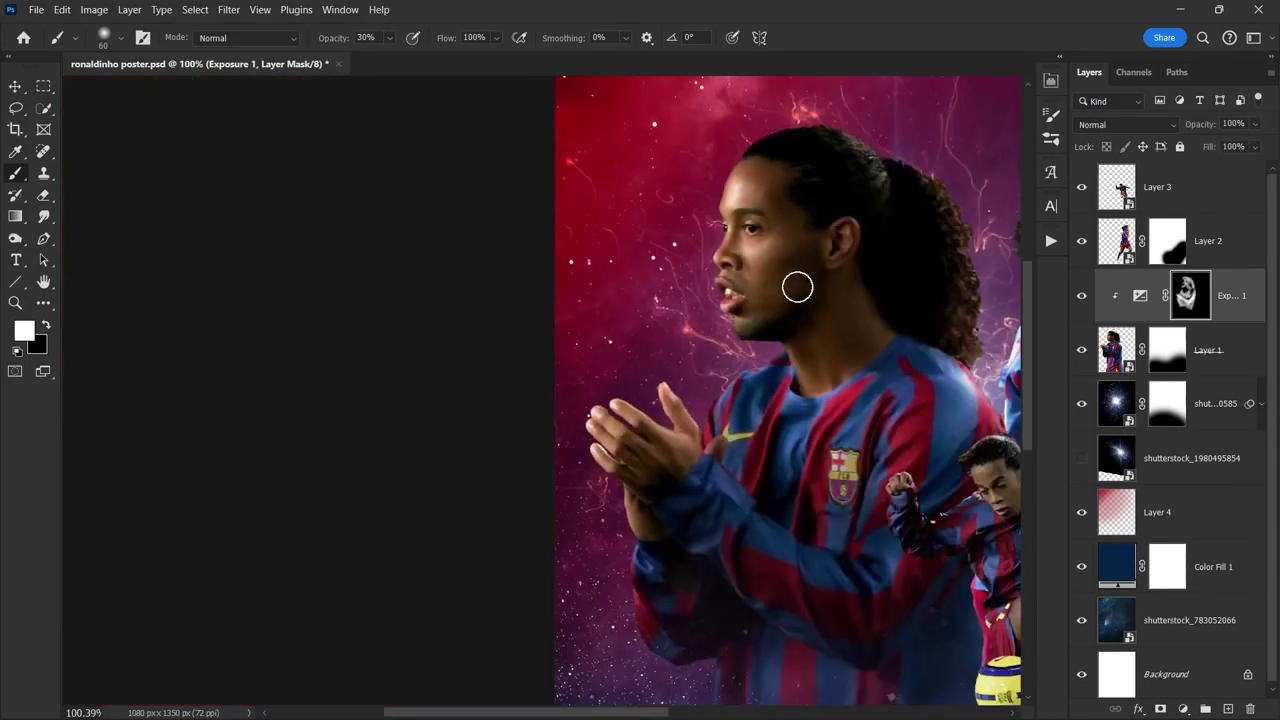
scroll(847, 315, "down", 3)
Step: Add a second Exposure adjustment and paint its mask along the player's outline with a larger brush
left_click(1183, 709)
left_click(1100, 549)
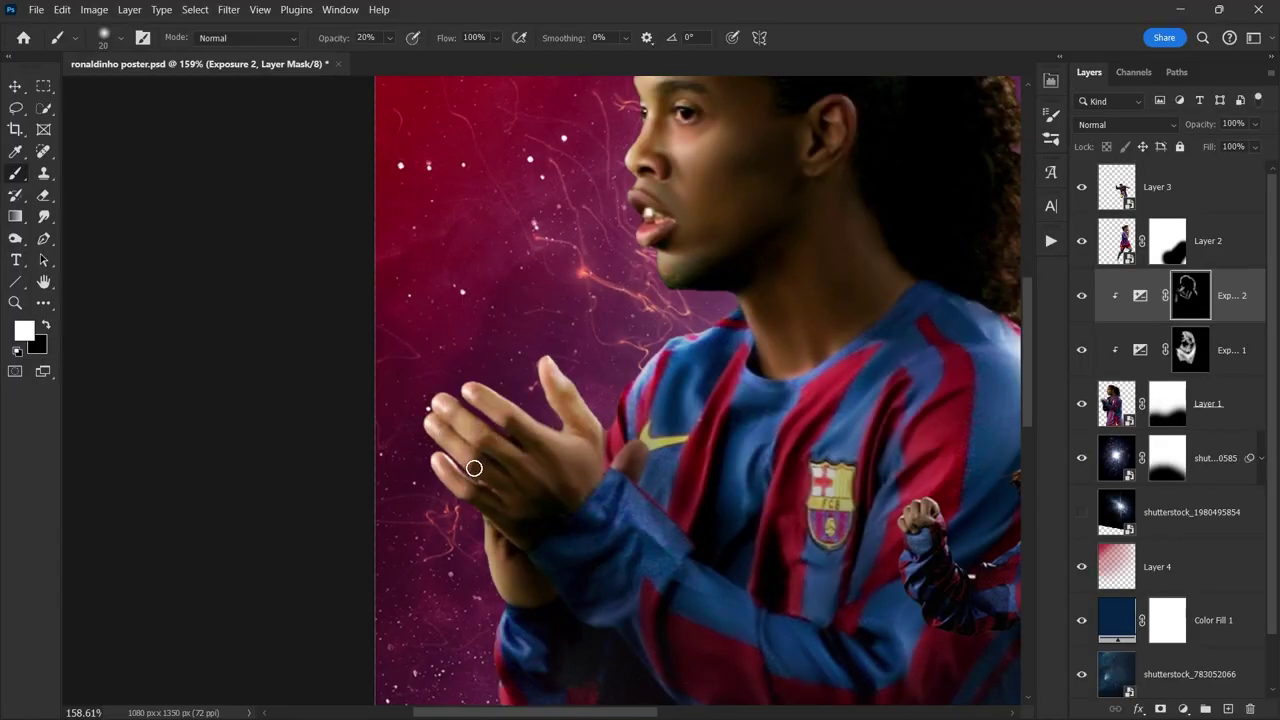
scroll(950, 399, "down", 3)
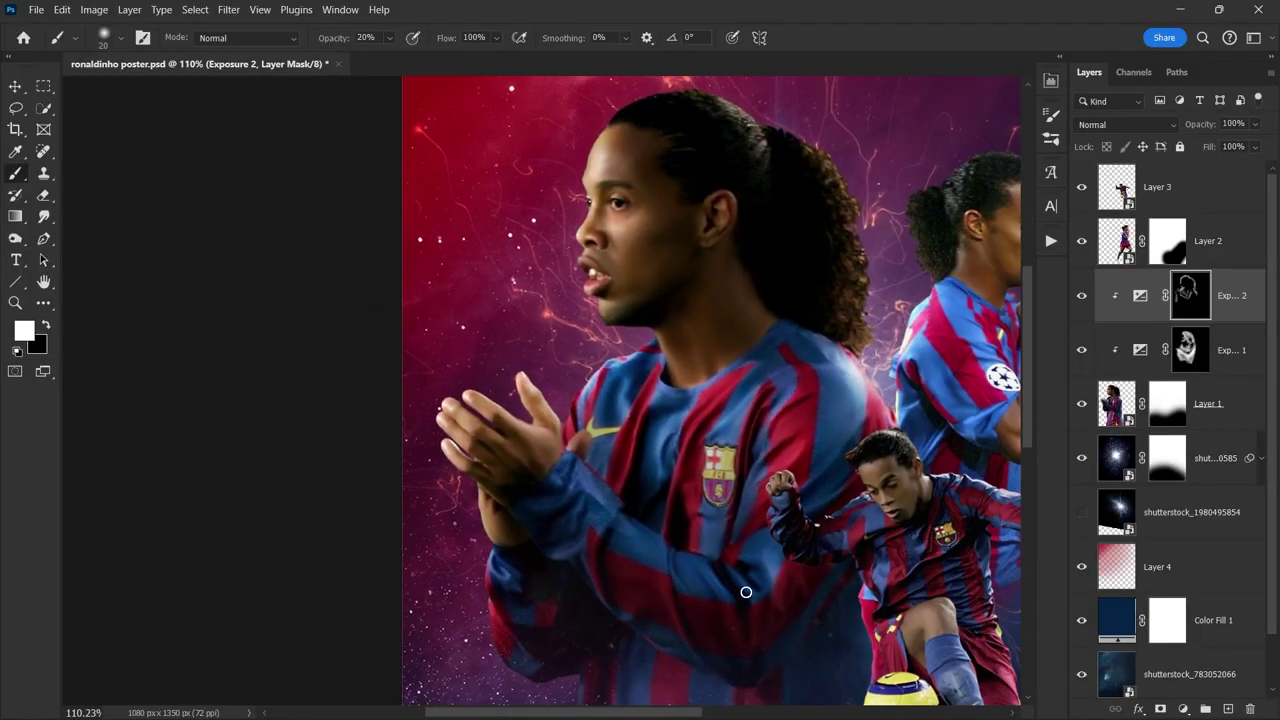
scroll(658, 459, "up", 3)
right_click(651, 171)
key("Return")
scroll(657, 337, "down", 2)
scroll(671, 428, "up", 3)
scroll(684, 326, "down", 3)
Step: Shift the Reds' Cyan slider in the Selective Color adjustment on the front player
scroll(900, 370, "right", 3)
scroll(900, 370, "right", 3)
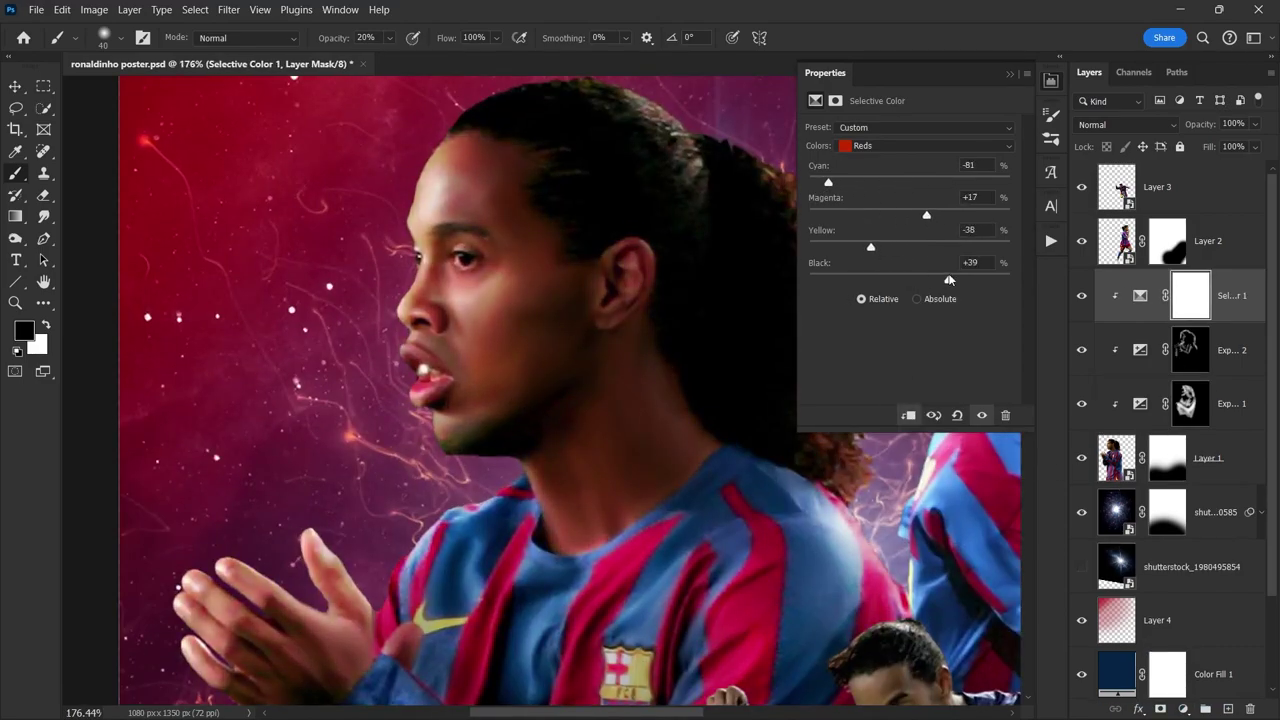
left_click_drag(949, 280, 934, 280)
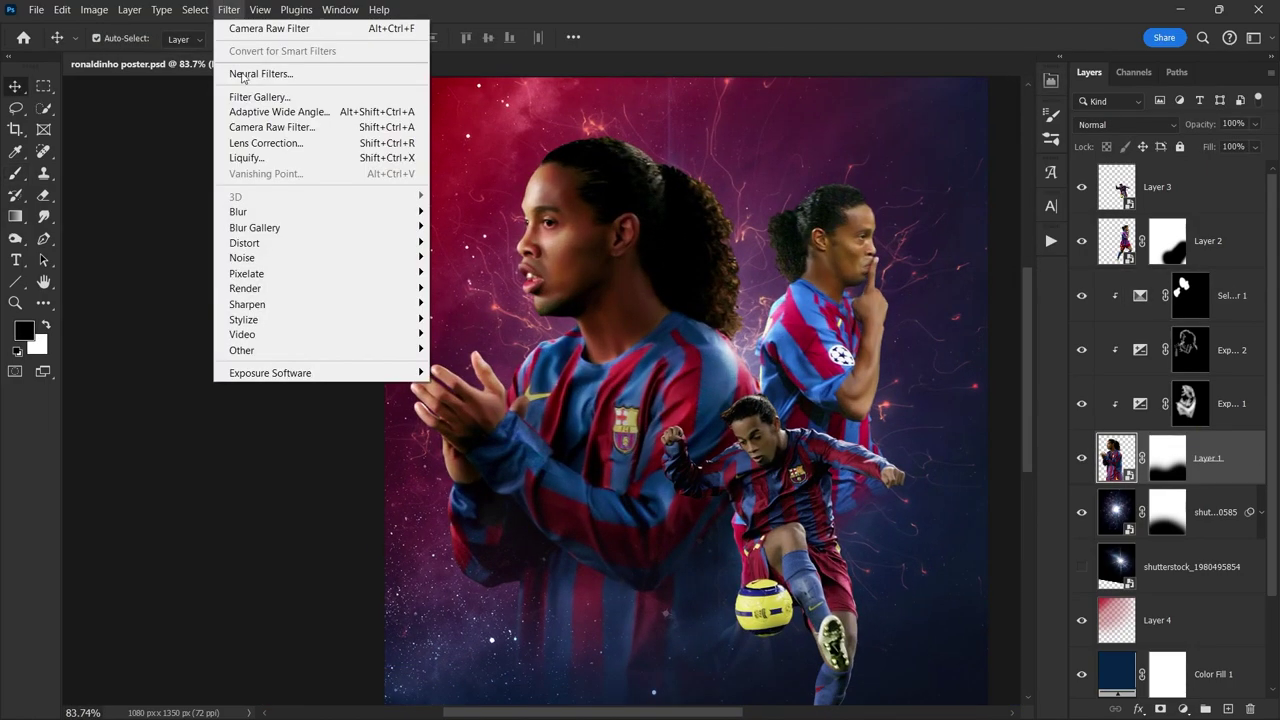
Step: Lower highlights and lift shadows on the front player with the Camera Raw Filter
left_click(260, 128)
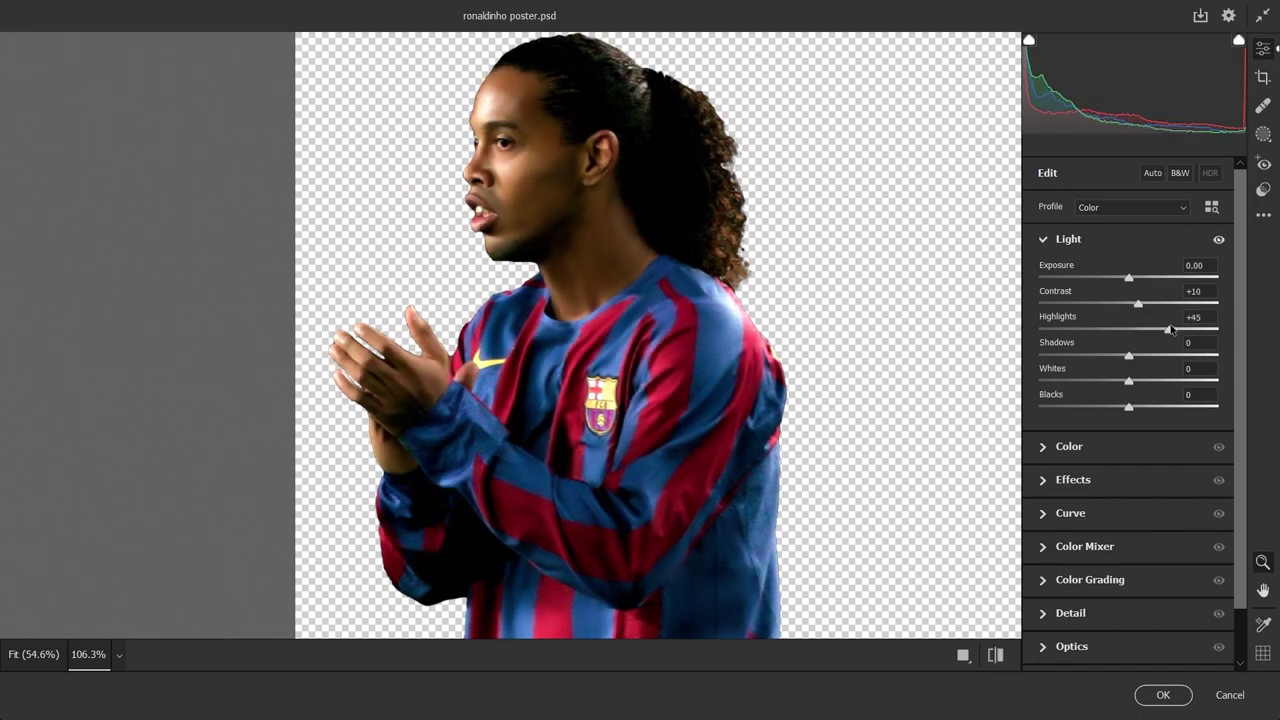
left_click_drag(1124, 327, 1117, 328)
left_click_drag(1128, 355, 1146, 355)
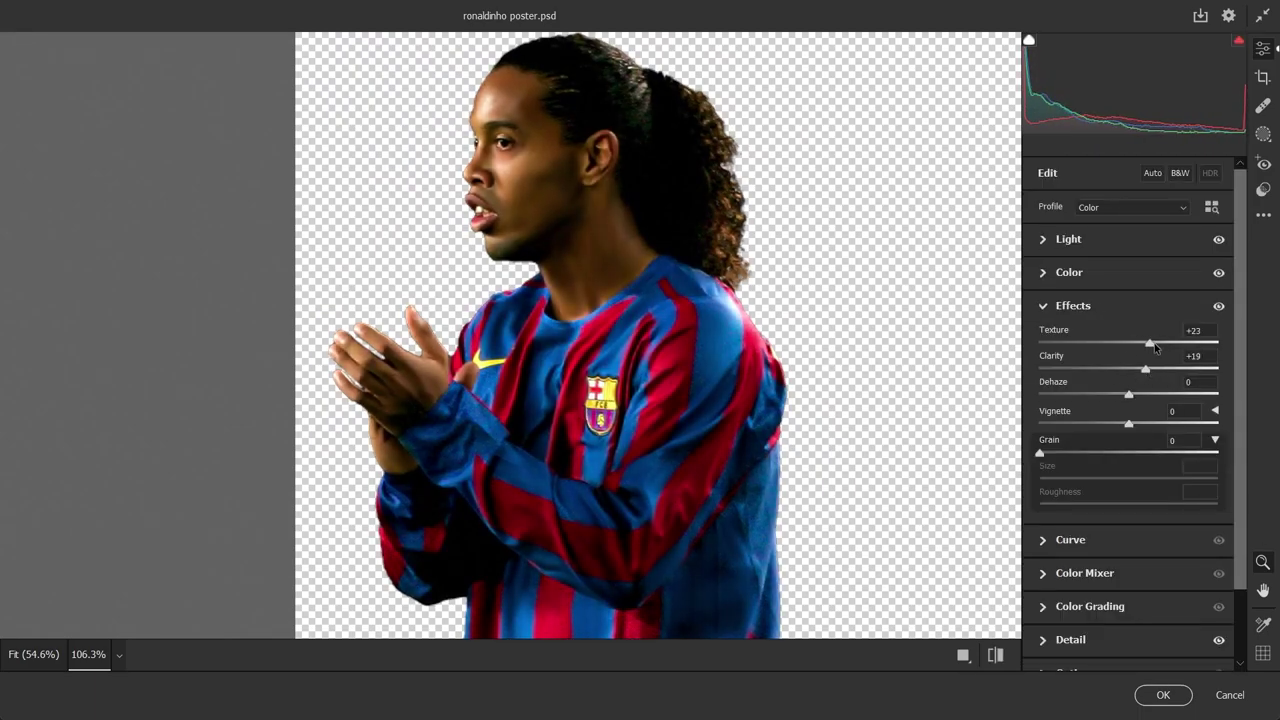
left_click(1163, 695)
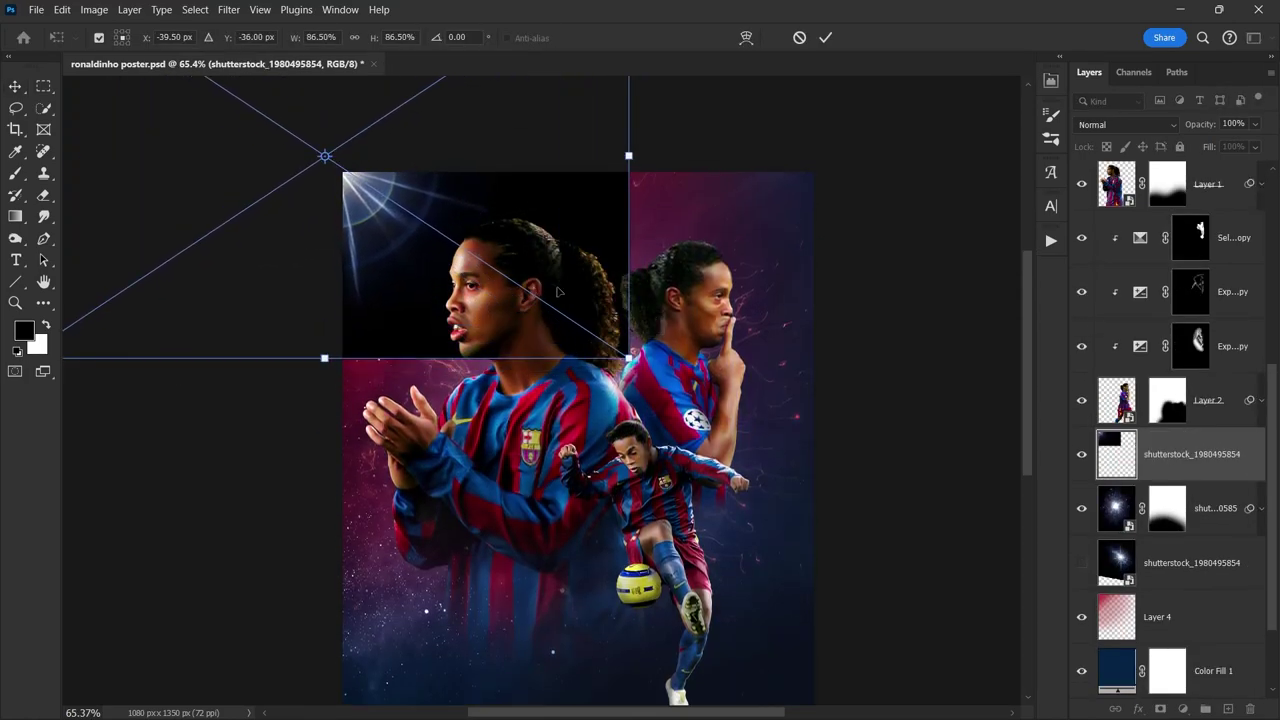
Step: Set the top-left flare to Screen, colorize it reddish with Hue/Saturation, and apply Gaussian Blur
key("Return")
left_click(1125, 124)
left_click(1122, 289)
key("ctrl+u")
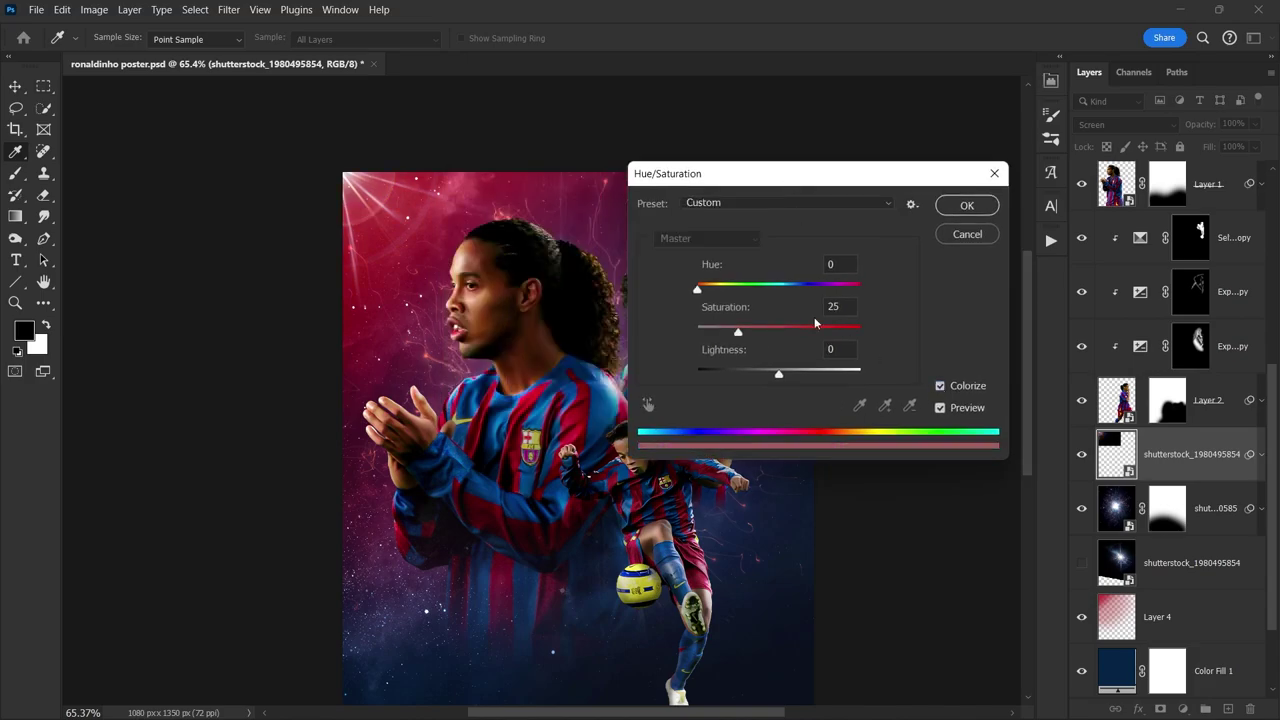
left_click(963, 206)
left_click(228, 9)
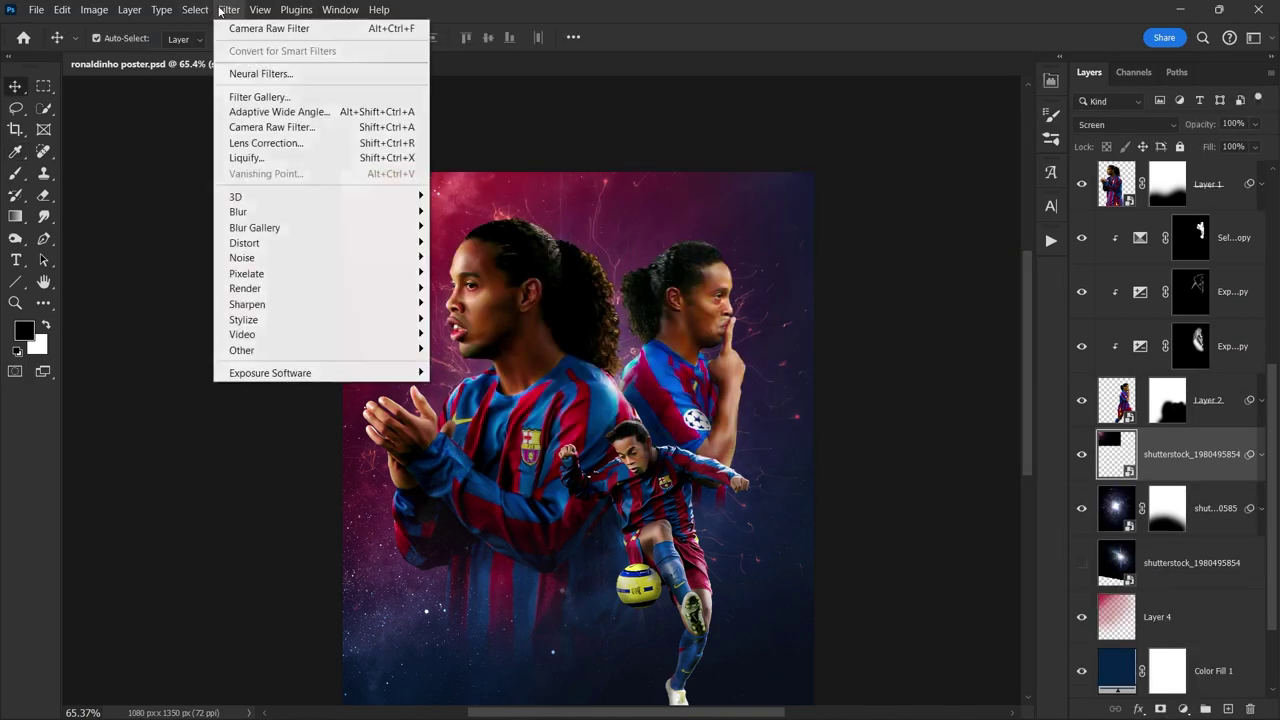
left_click(457, 271)
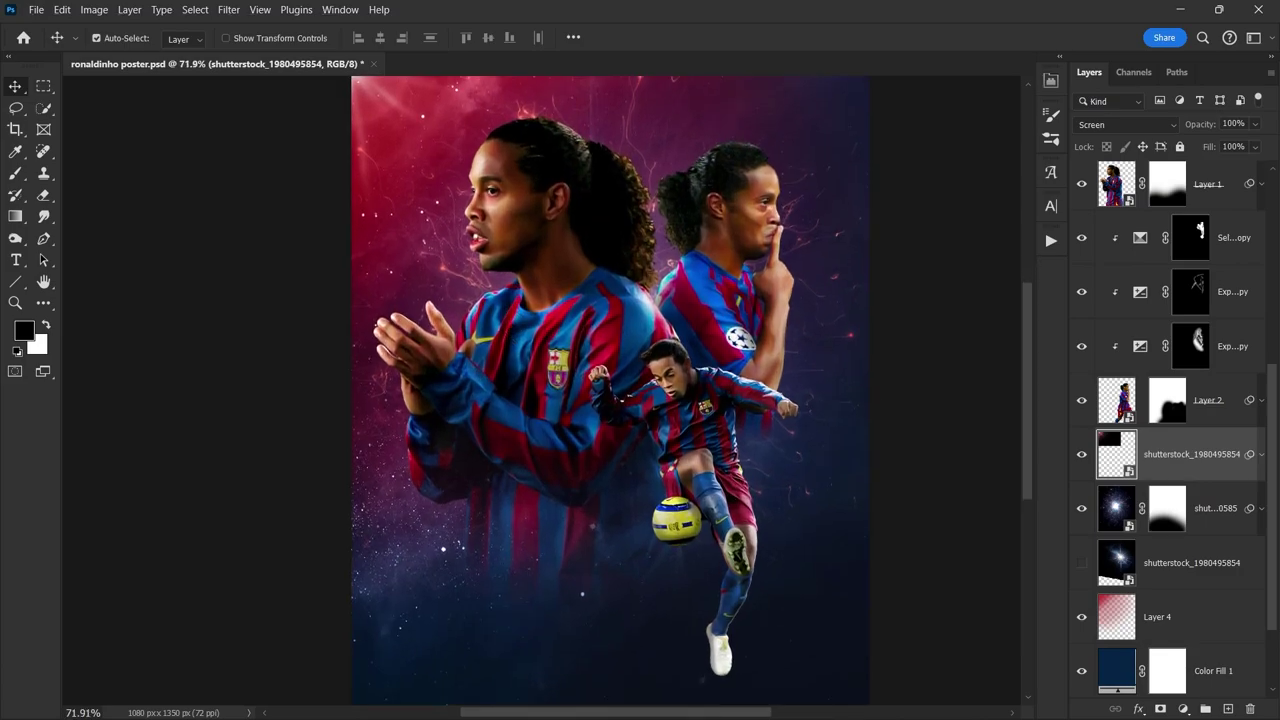
Step: Place the starfield image, flip it horizontally and stretch it to cover the poster
left_click_drag(865, 375, 857, 358)
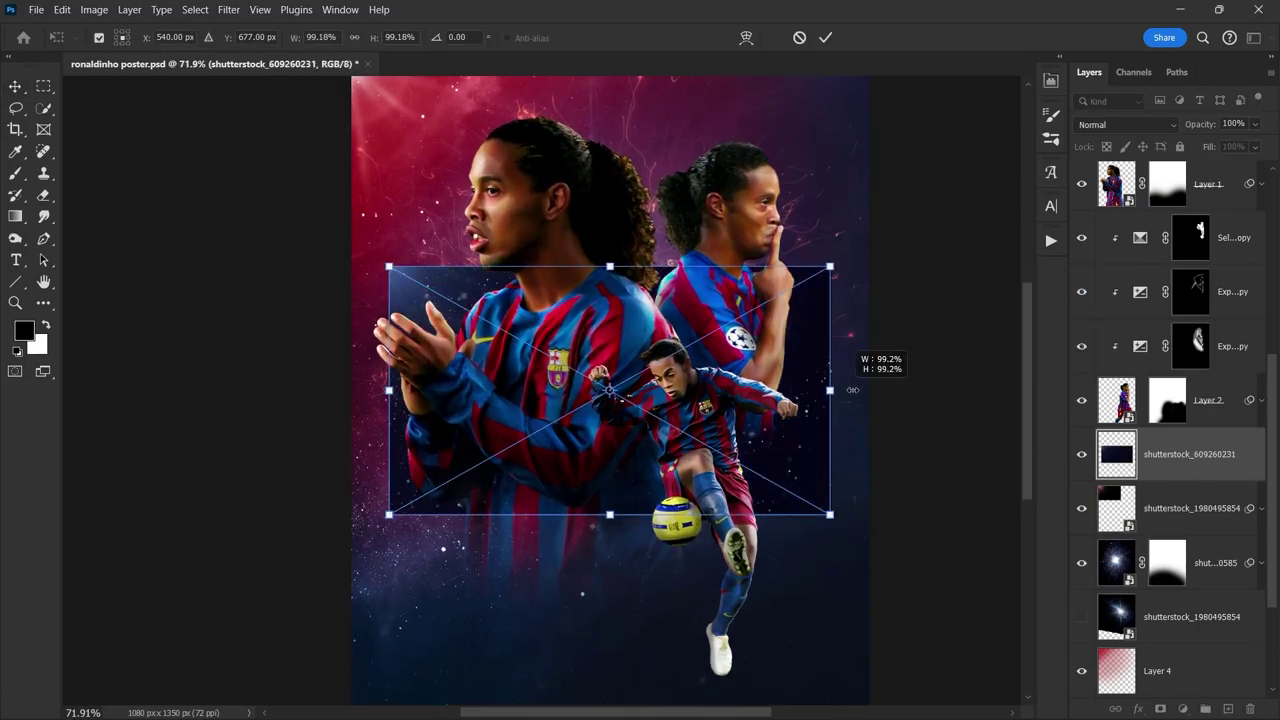
key("ctrl+minus")
right_click(812, 360)
left_click(836, 660)
left_click_drag(851, 470, 829, 620)
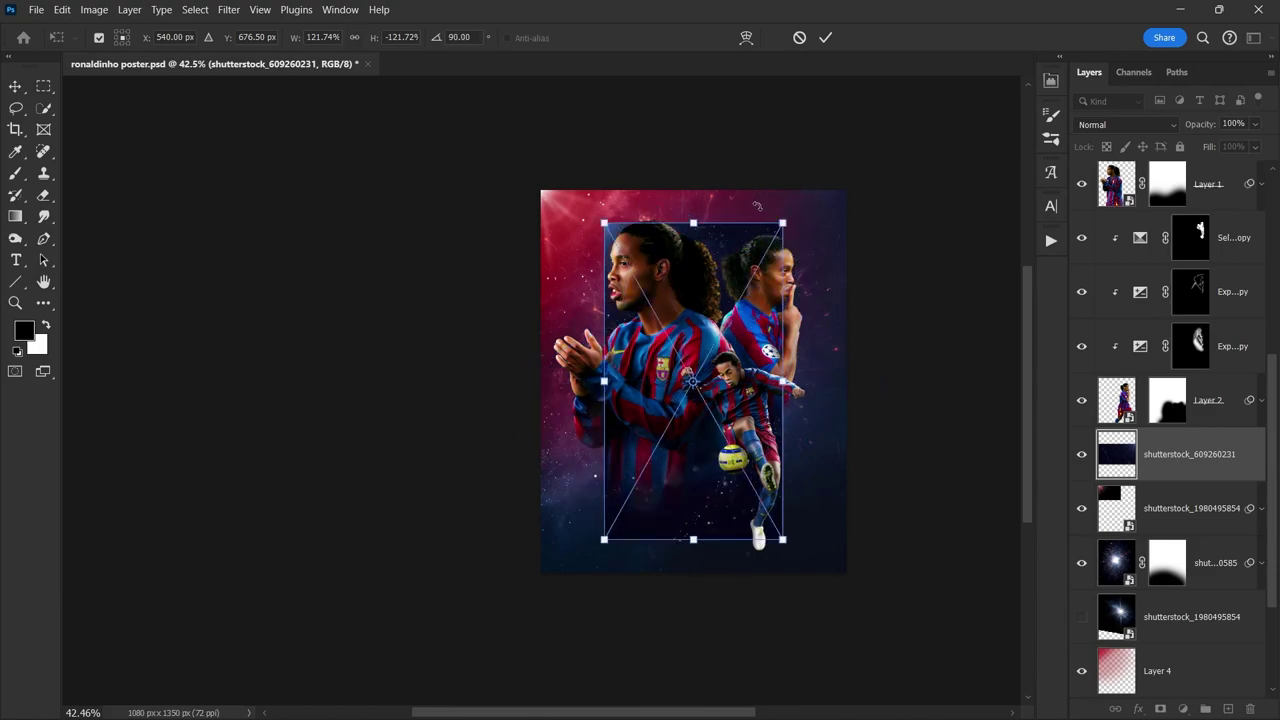
key("Return")
Step: Set the starfield layer to Color Dodge and move it above the players in the stack
left_click(1125, 124)
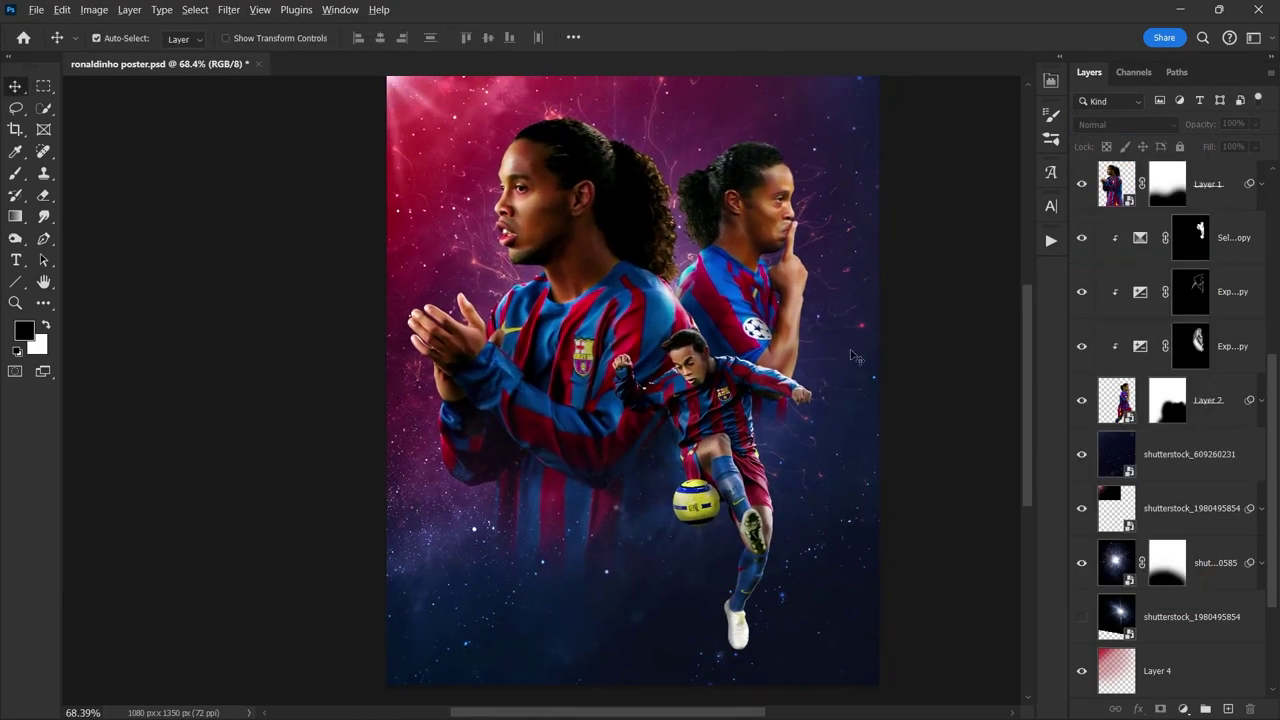
left_click_drag(1190, 454, 1190, 175)
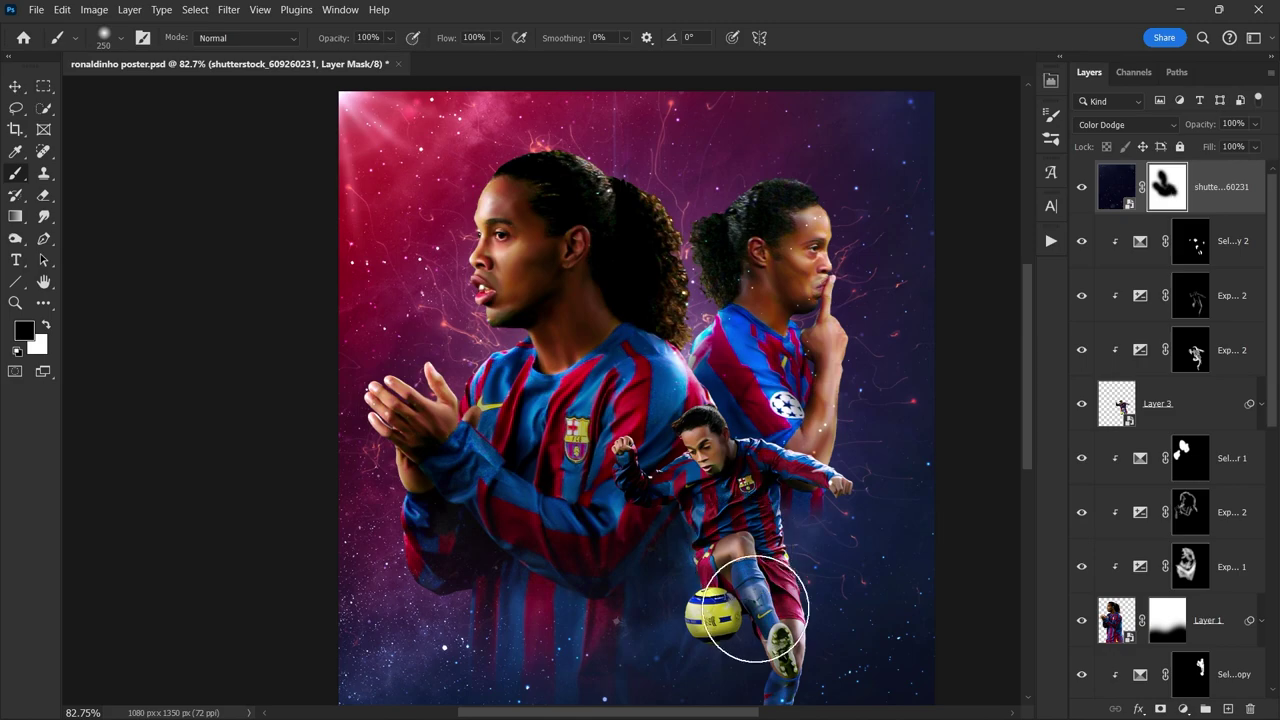
key("v")
scroll(903, 441, "down", 3)
scroll(903, 441, "up", 1)
scroll(940, 411, "up", 1)
scroll(1203, 398, "down", 3)
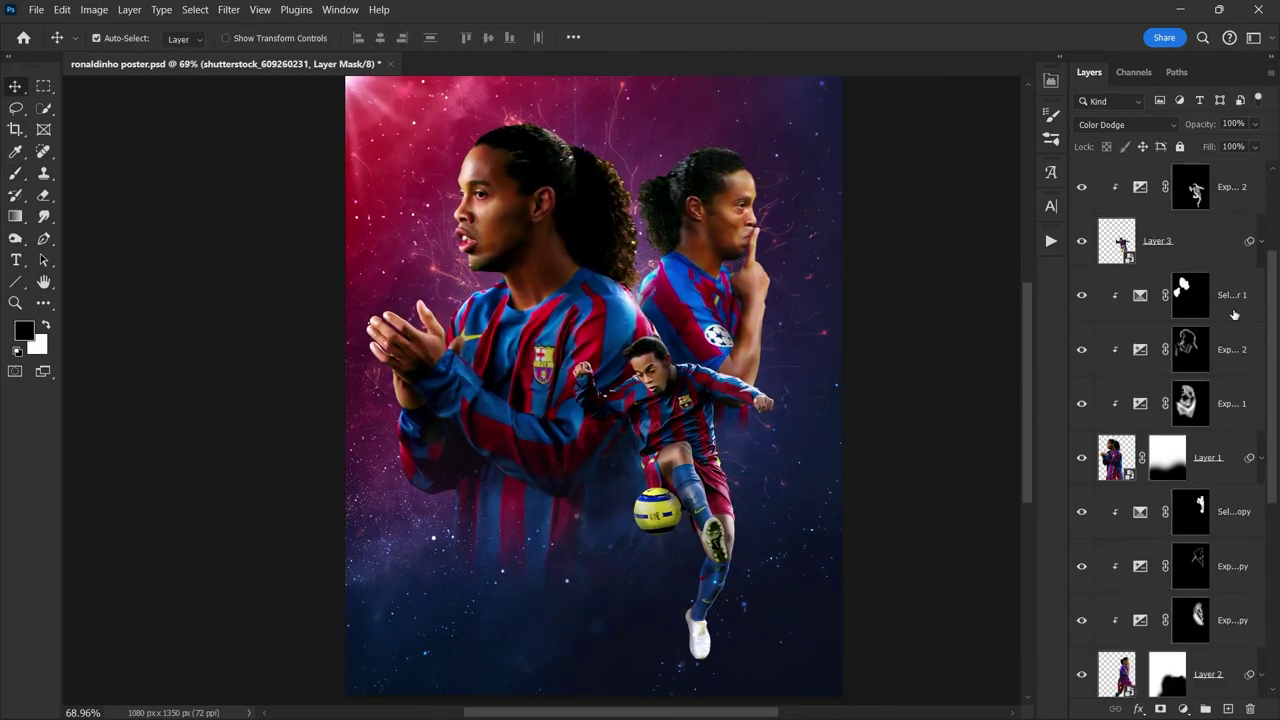
Step: Add a lightened pink colorize Hue/Saturation clipped to the front player, letting darker tones show through
left_click(1190, 295)
scroll(410, 170, "up", 3)
left_click(1183, 708)
left_click(1190, 560)
left_click(908, 415)
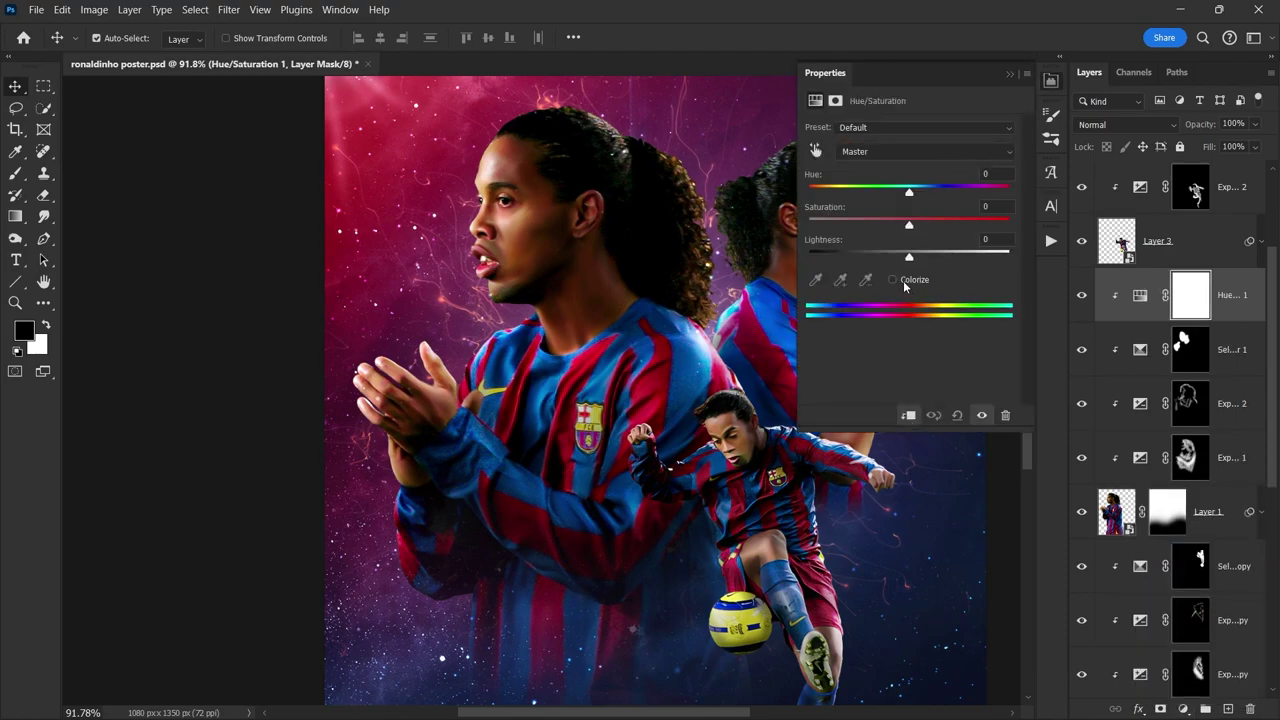
left_click(903, 280)
left_click(1005, 192)
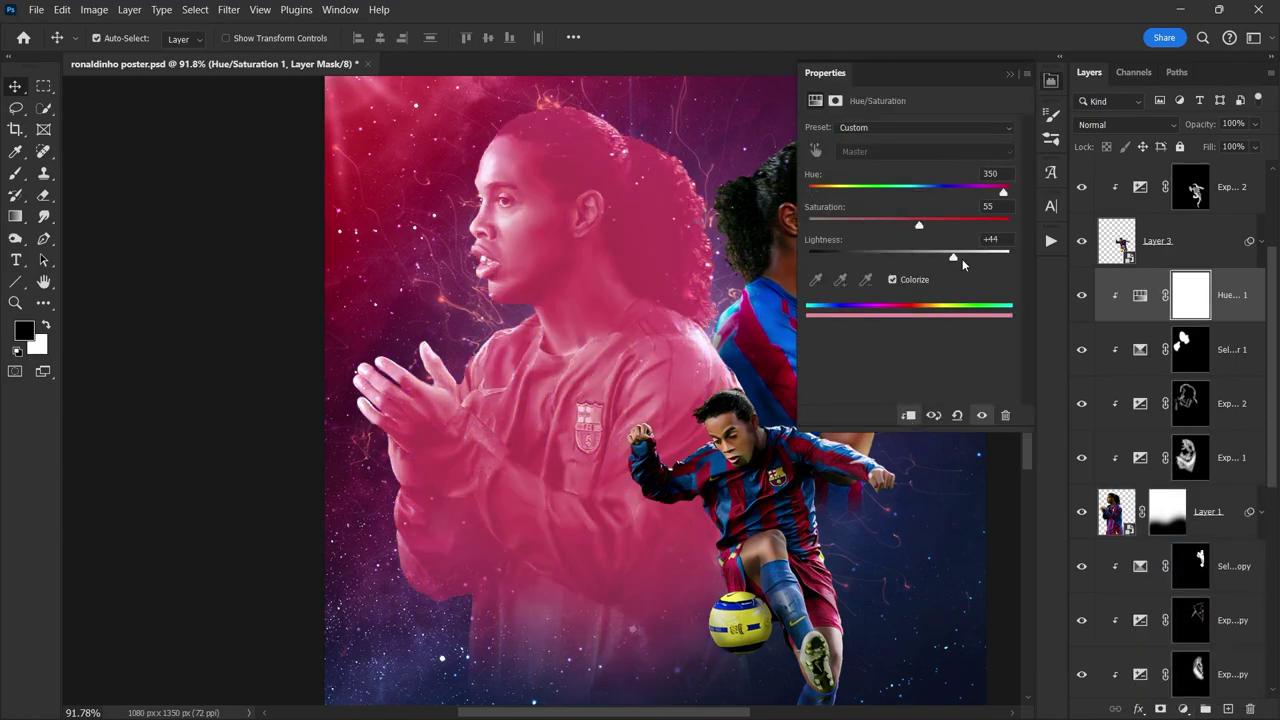
left_click_drag(909, 257, 962, 257)
double_click(1250, 300)
left_click_drag(855, 522, 902, 522)
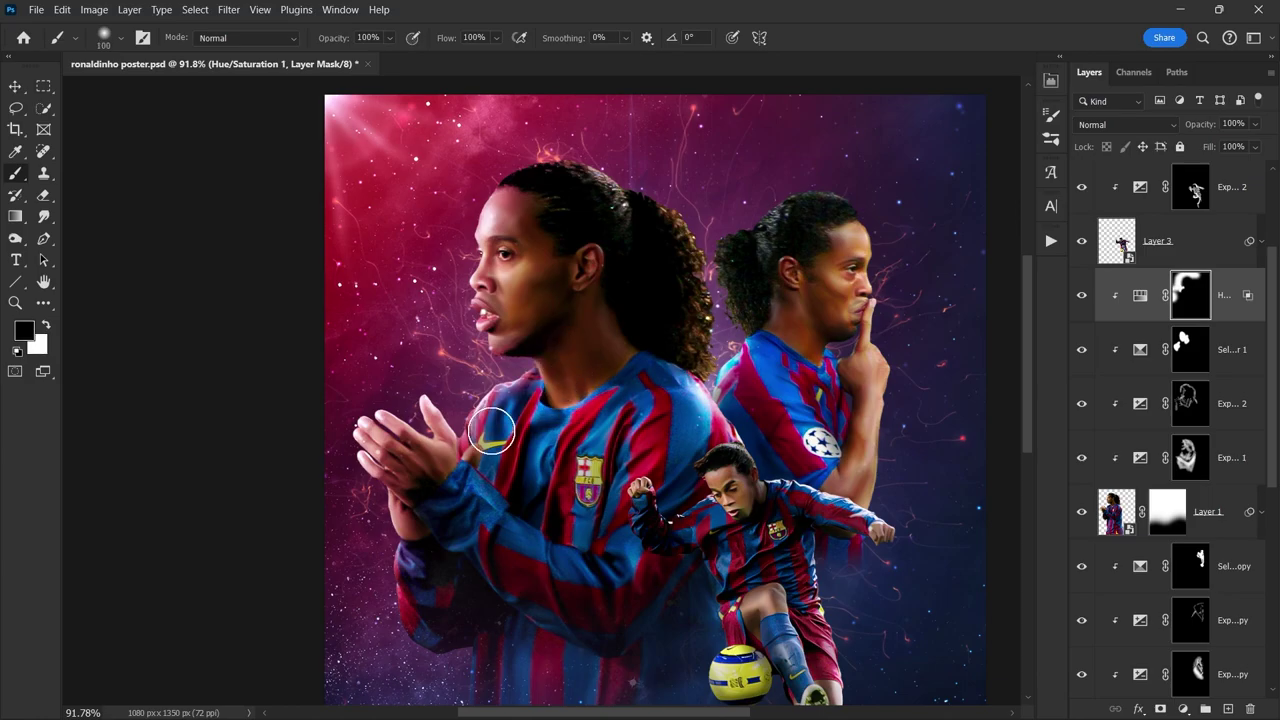
Step: Set the brush to size 45 at 30% opacity, painting black on the mask
scroll(490, 445, "up", 1)
scroll(533, 206, "up", 5)
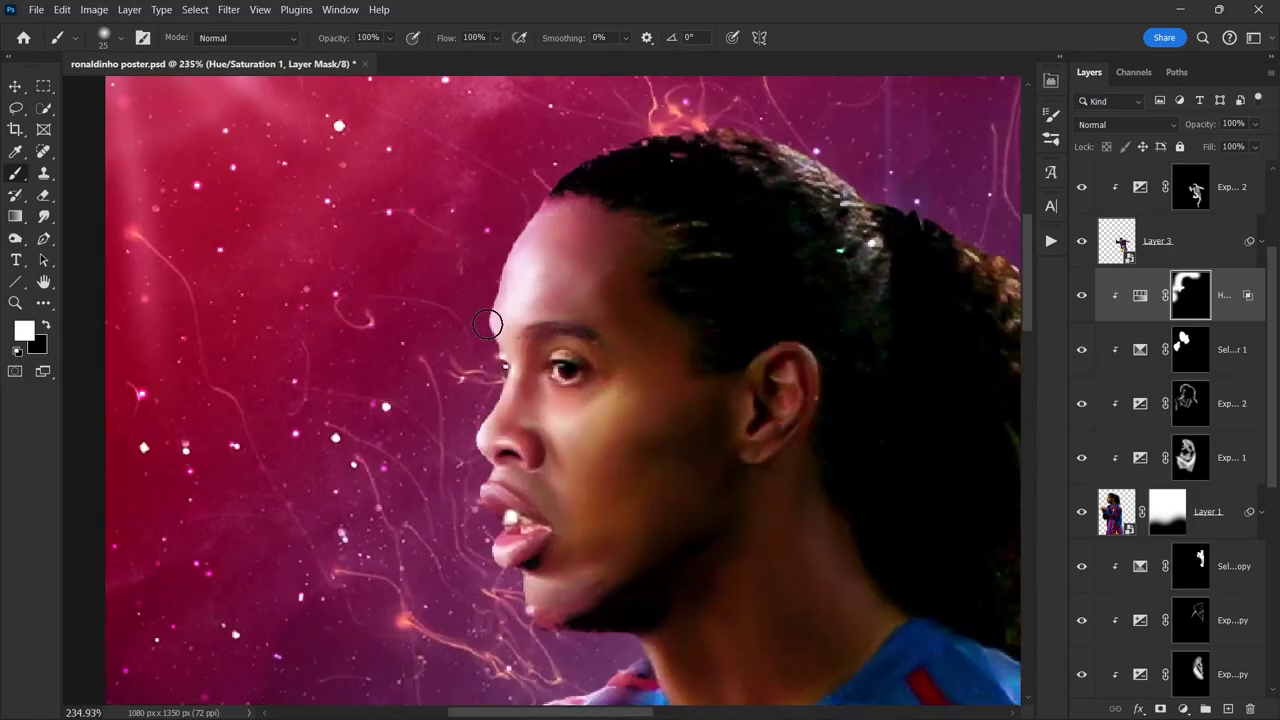
scroll(533, 300, "down", 1)
scroll(540, 380, "down", 4)
scroll(541, 407, "up", 5)
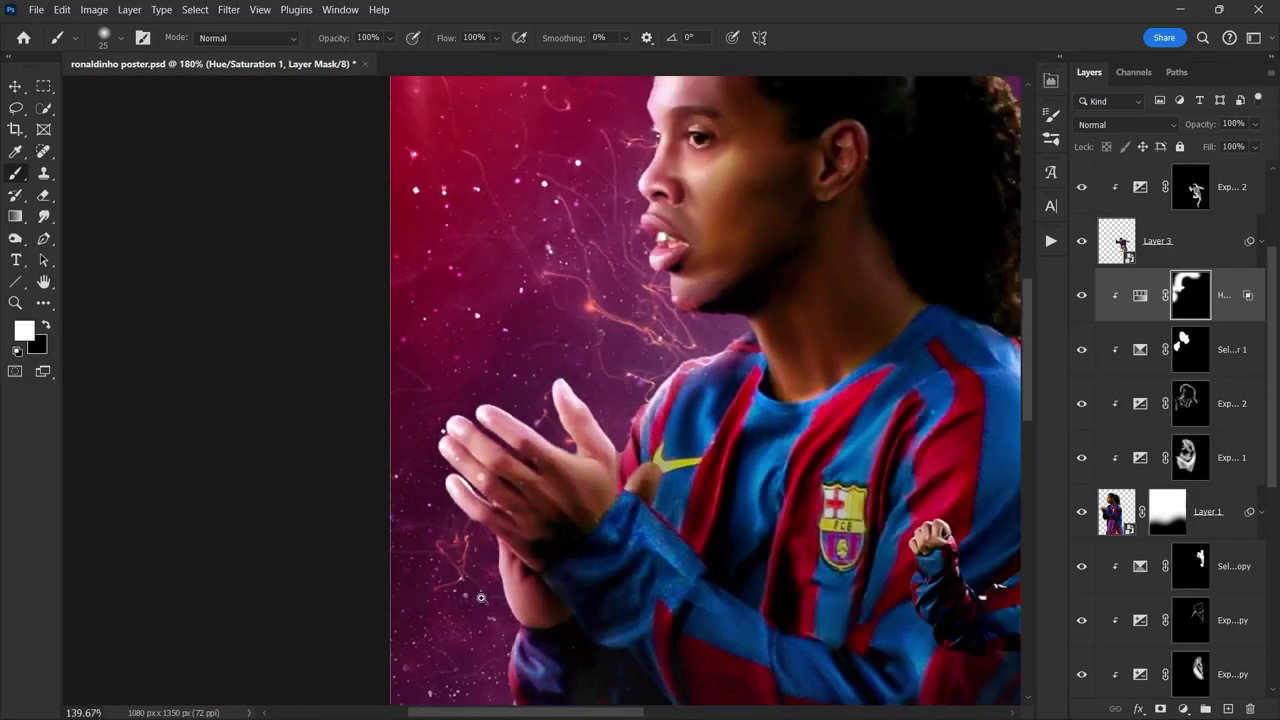
scroll(541, 407, "down", 4)
key("bracketright")
key("bracketright")
key("3")
scroll(598, 290, "up", 2)
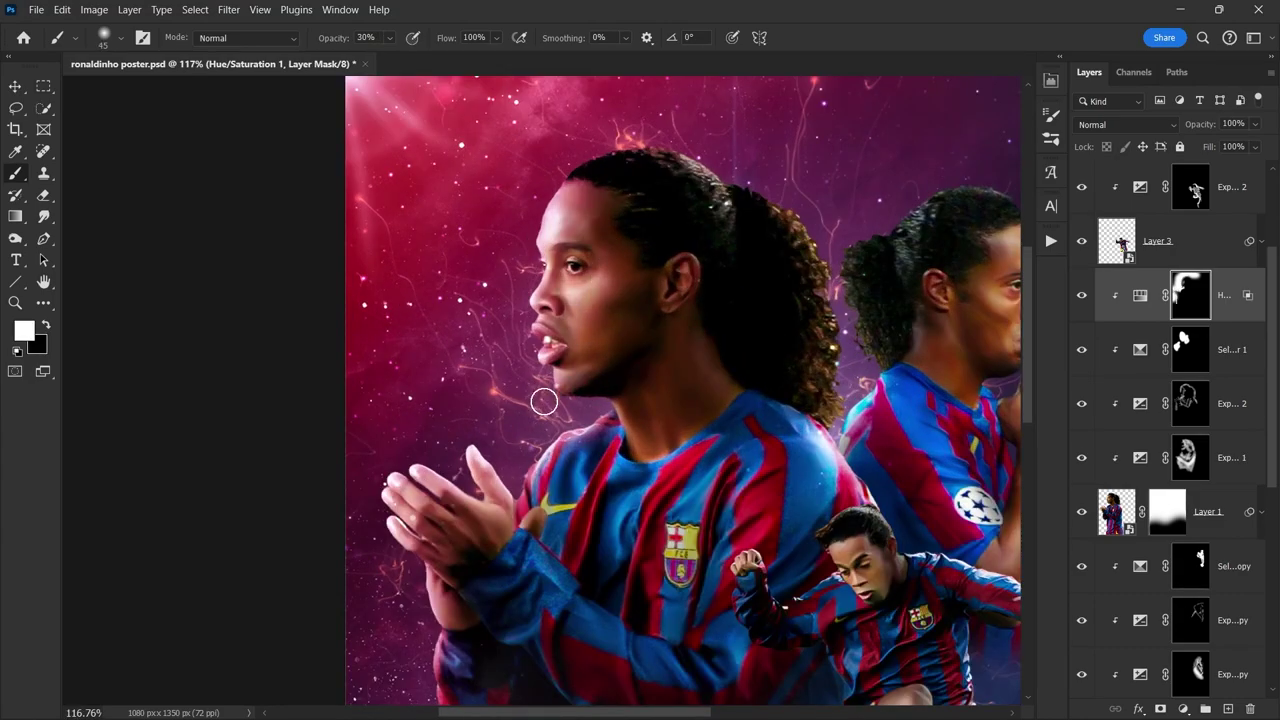
key("x")
scroll(629, 523, "down", 1)
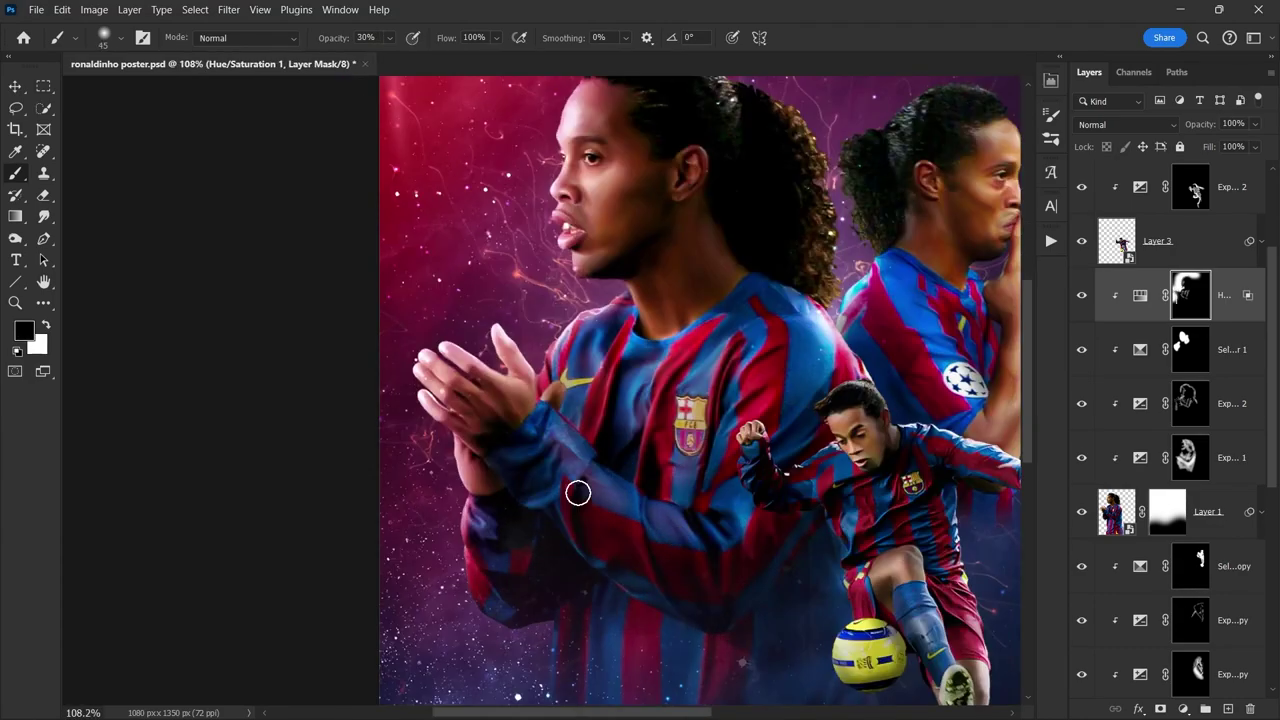
scroll(629, 523, "down", 2)
scroll(629, 523, "up", 2)
scroll(1237, 260, "down", 1)
Step: Copy the pink tint onto the second player and paint it onto his hair at full opacity
left_click_drag(1237, 260, 1177, 511)
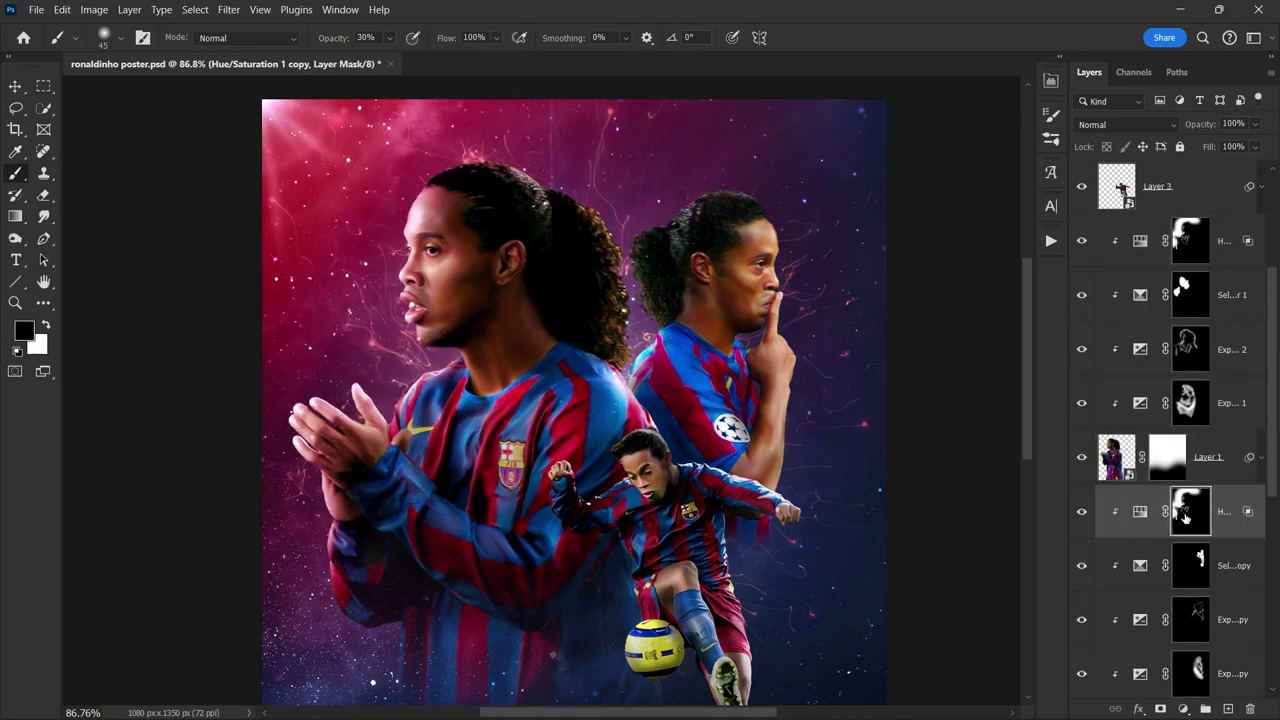
key("0")
left_click(690, 212)
scroll(690, 212, "up", 2)
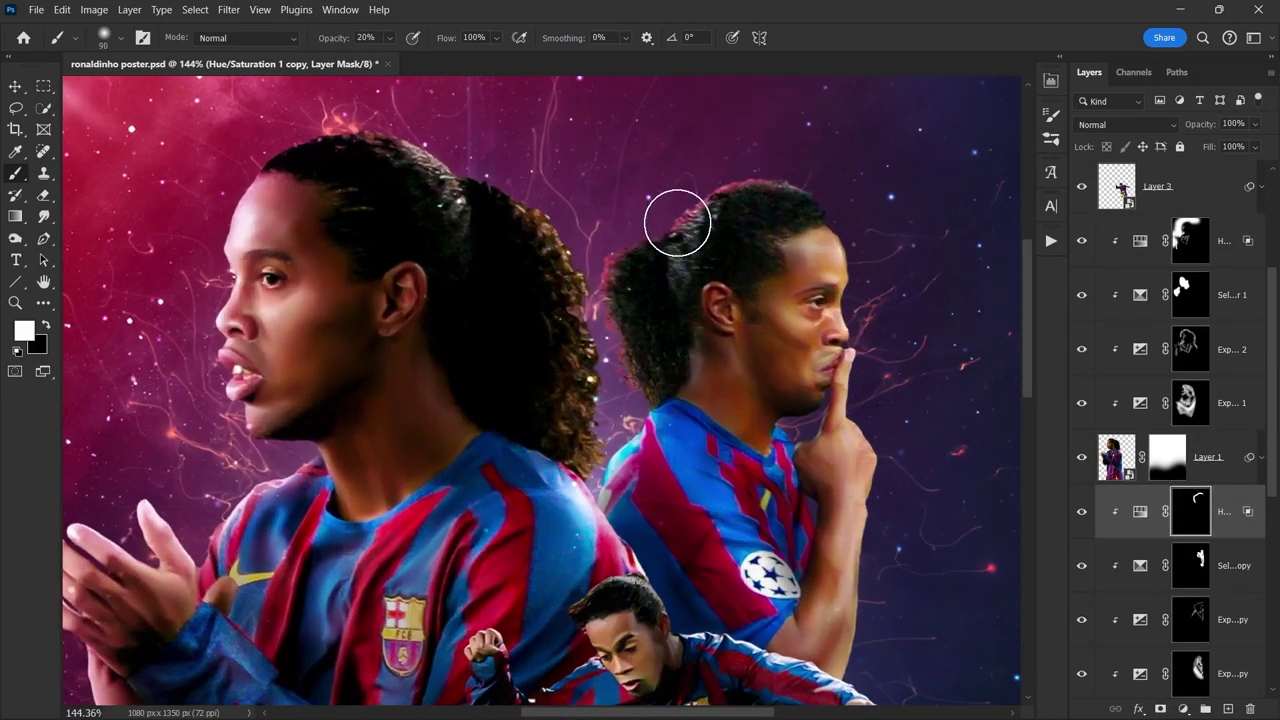
scroll(694, 203, "down", 3)
scroll(607, 290, "up", 2)
key("alt+bracketright")
key("alt+bracketright")
key("x")
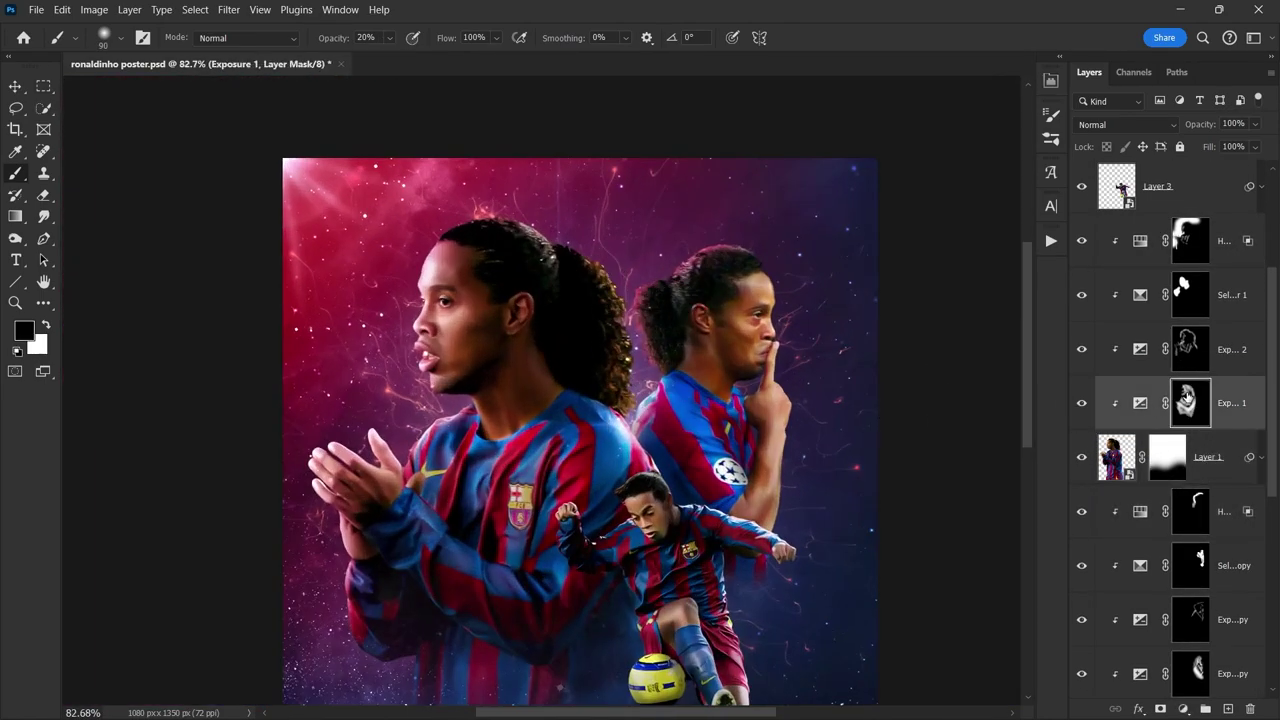
key("x")
Step: Add a Black & White adjustment clipped to Layer 1 with its mask inverted to hide it
key("alt+bracketleft")
left_click(1183, 708)
left_click(1200, 586)
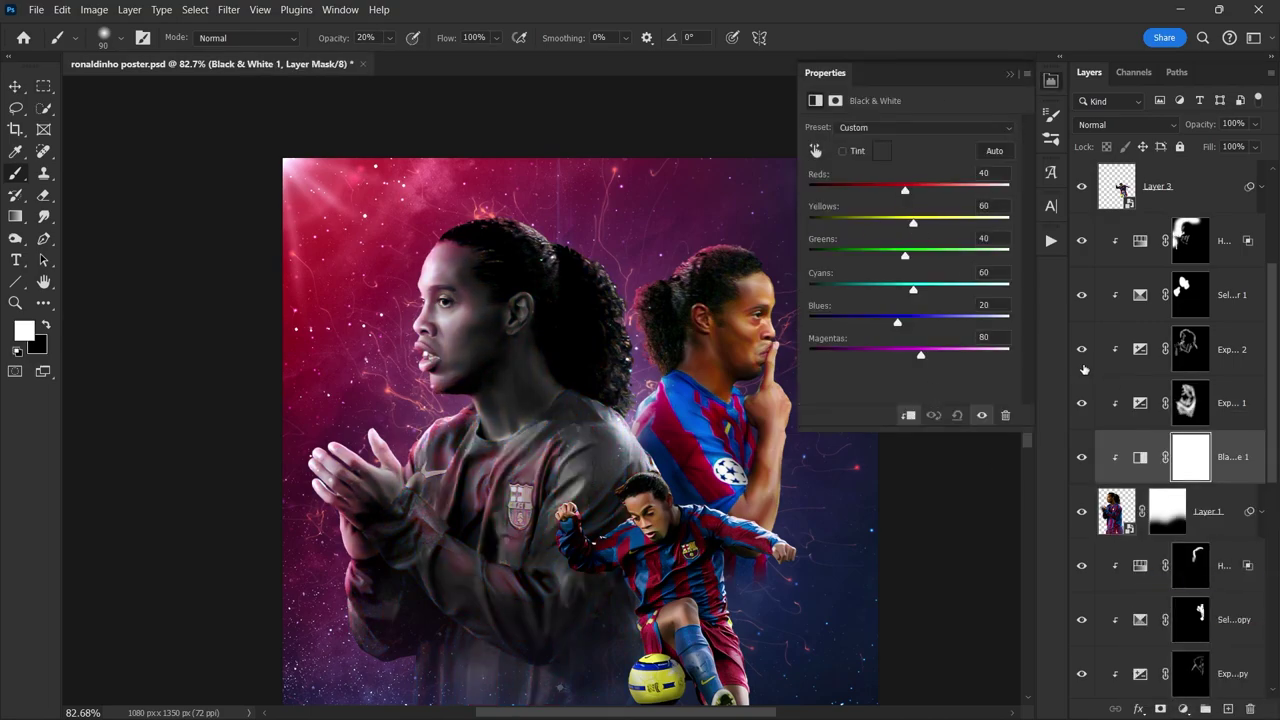
key("ctrl+i")
scroll(611, 277, "down", 2)
Step: Duplicate the Hue/Saturation 1 adjustment and fill the copy's mask
key("v")
key("alt+bracketright")
key("alt+bracketright")
key("alt+bracketright")
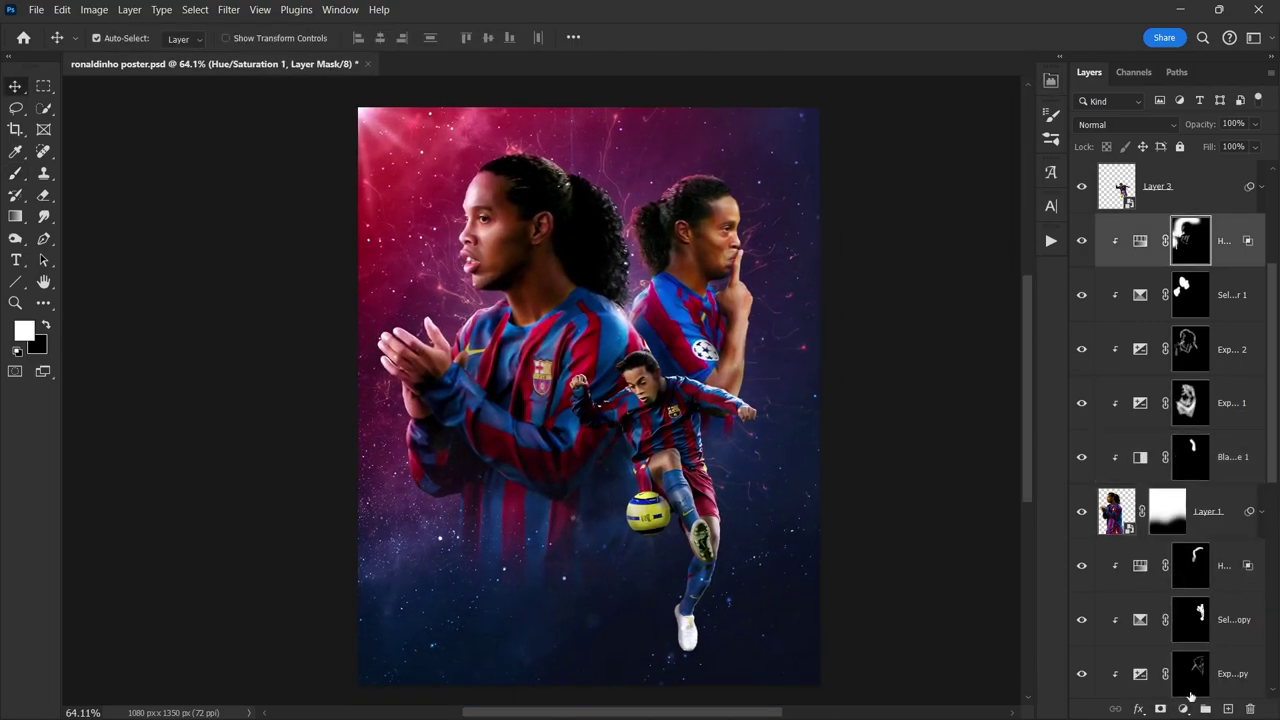
key("ctrl+j")
key("x")
key("ctrl+BackSpace")
Step: Shift the Hue/Saturation copy's colorize hue to blue and invert its mask
double_click(1140, 240)
left_click_drag(993, 186, 928, 186)
key("ctrl+i")
key("x")
key("b")
scroll(643, 330, "up", 3)
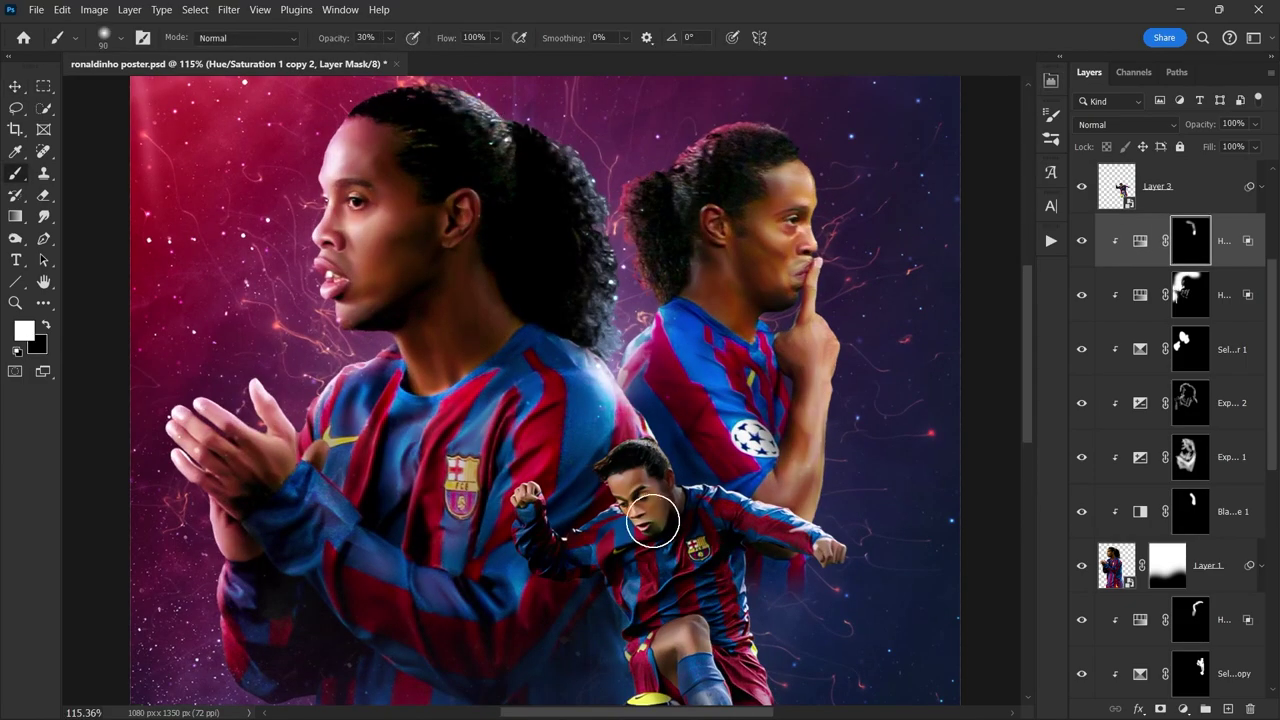
scroll(648, 450, "down", 5)
scroll(585, 461, "up", 2)
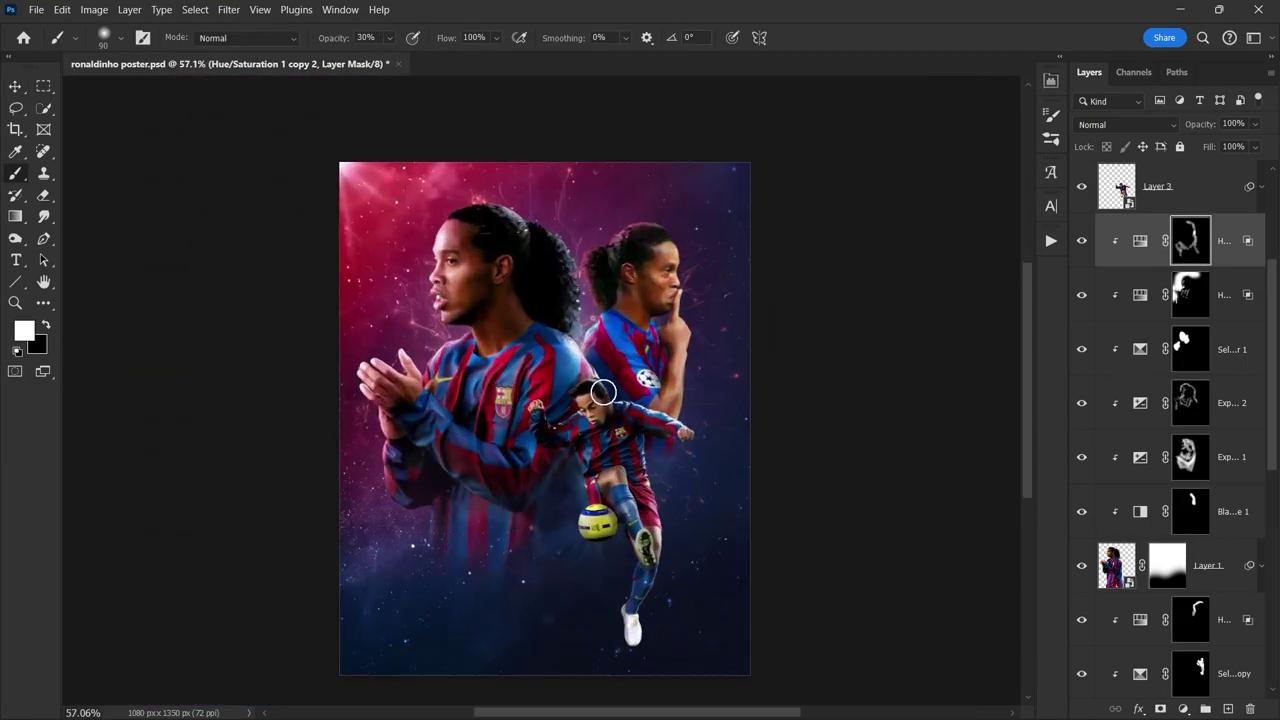
key("x")
scroll(600, 283, "up", 1)
Step: Copy the blue Hue/Saturation adjustment below Layer 1 and onto the kicking player, with black masks
left_click_drag(1140, 240, 1148, 594)
scroll(770, 295, "up", 3)
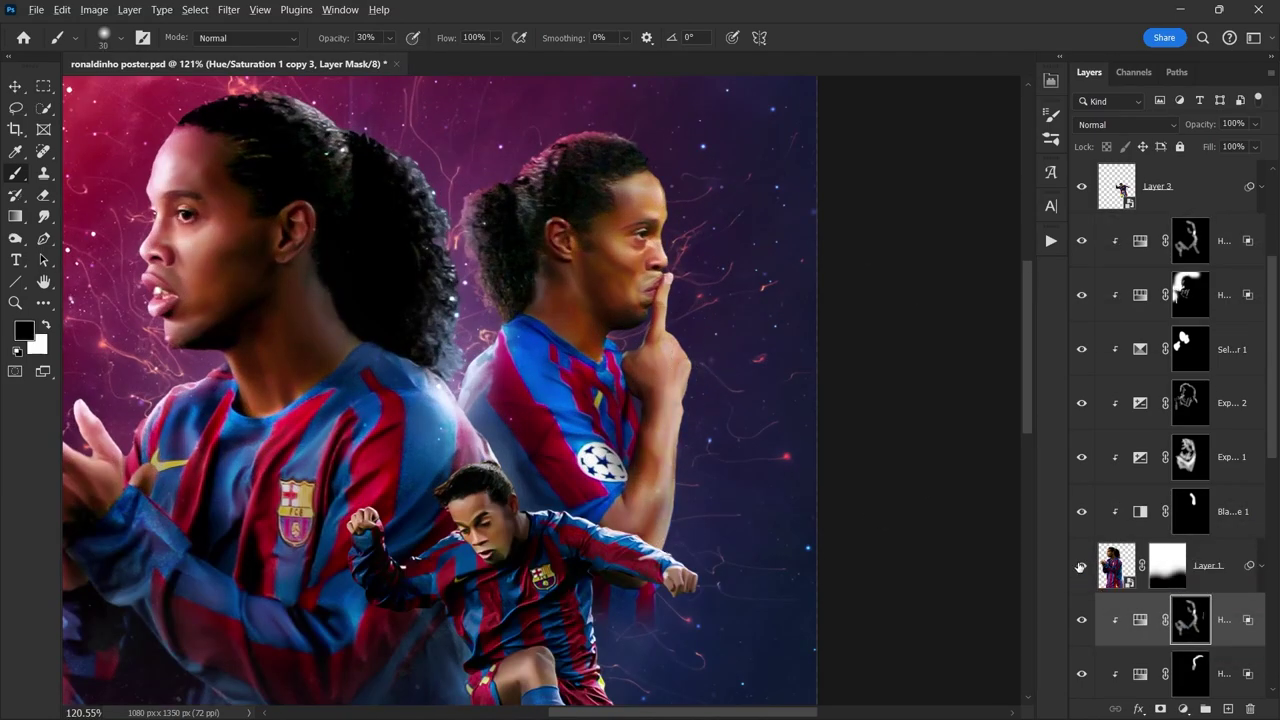
key("alt+BackSpace")
key("x")
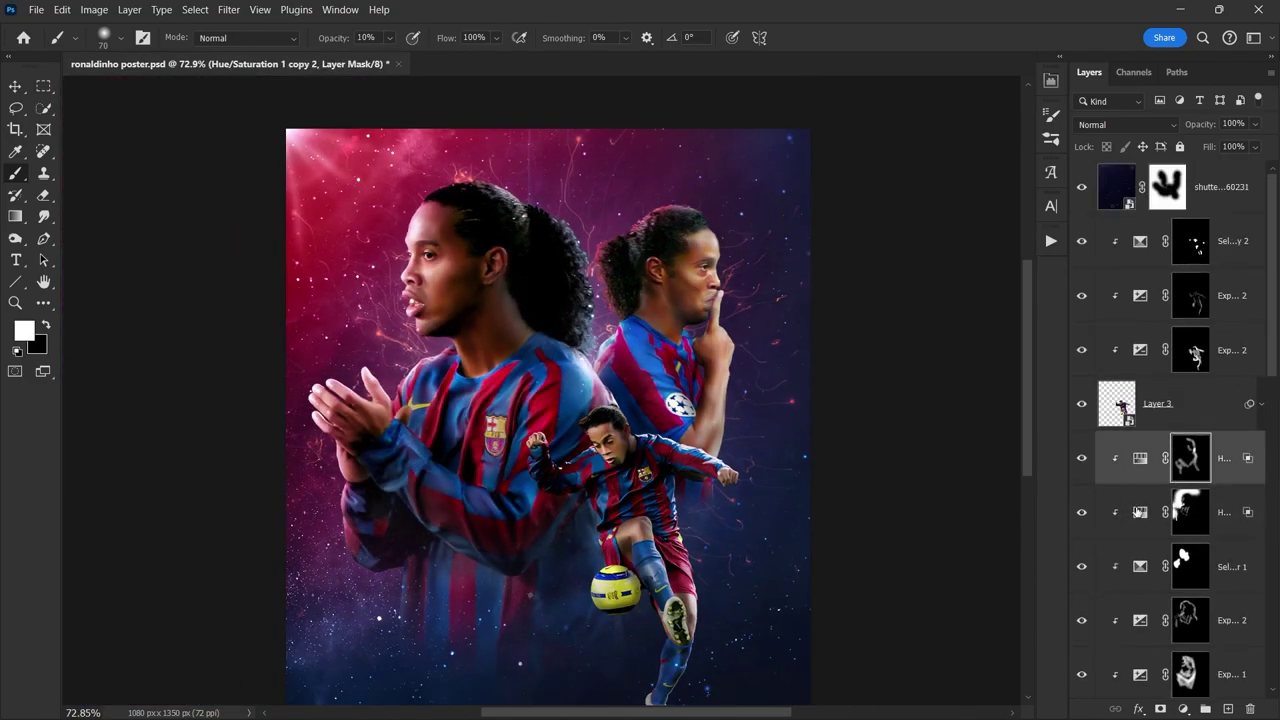
left_click_drag(1139, 512, 1139, 230)
key("ctrl+BackSpace")
scroll(607, 358, "up", 3)
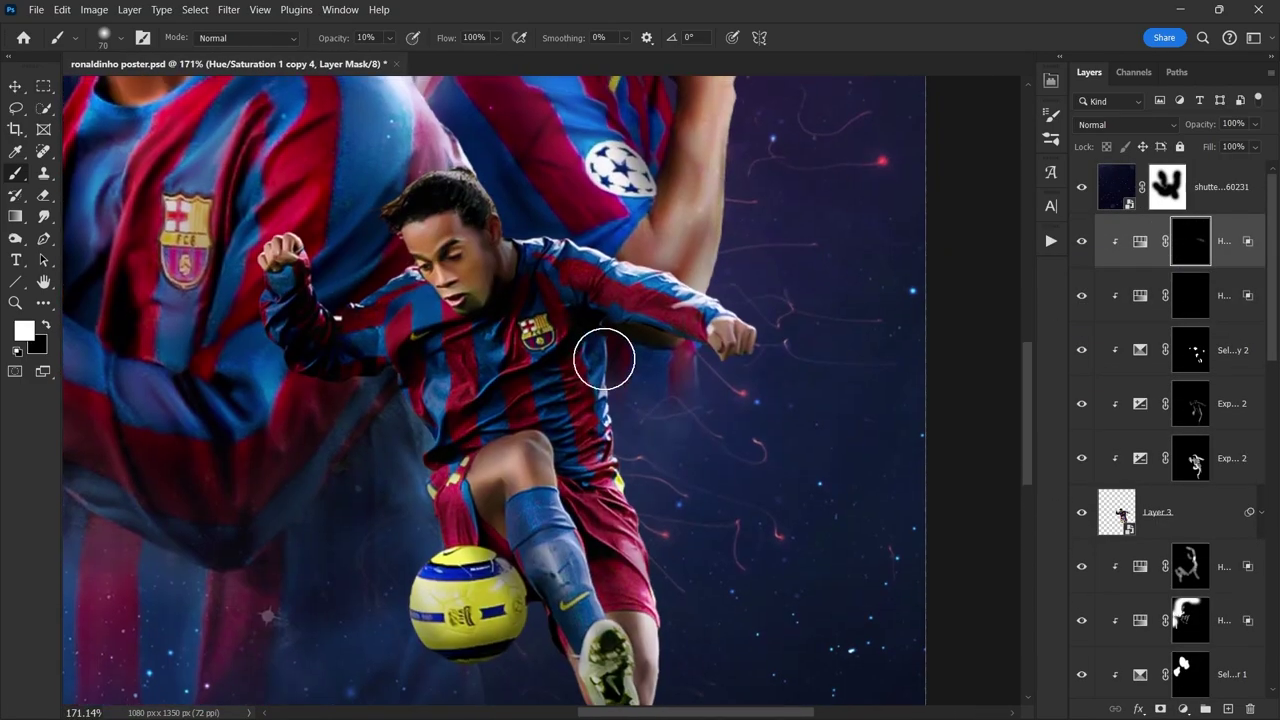
scroll(623, 451, "down", 3)
left_click_drag(540, 330, 551, 548)
scroll(460, 528, "up", 3)
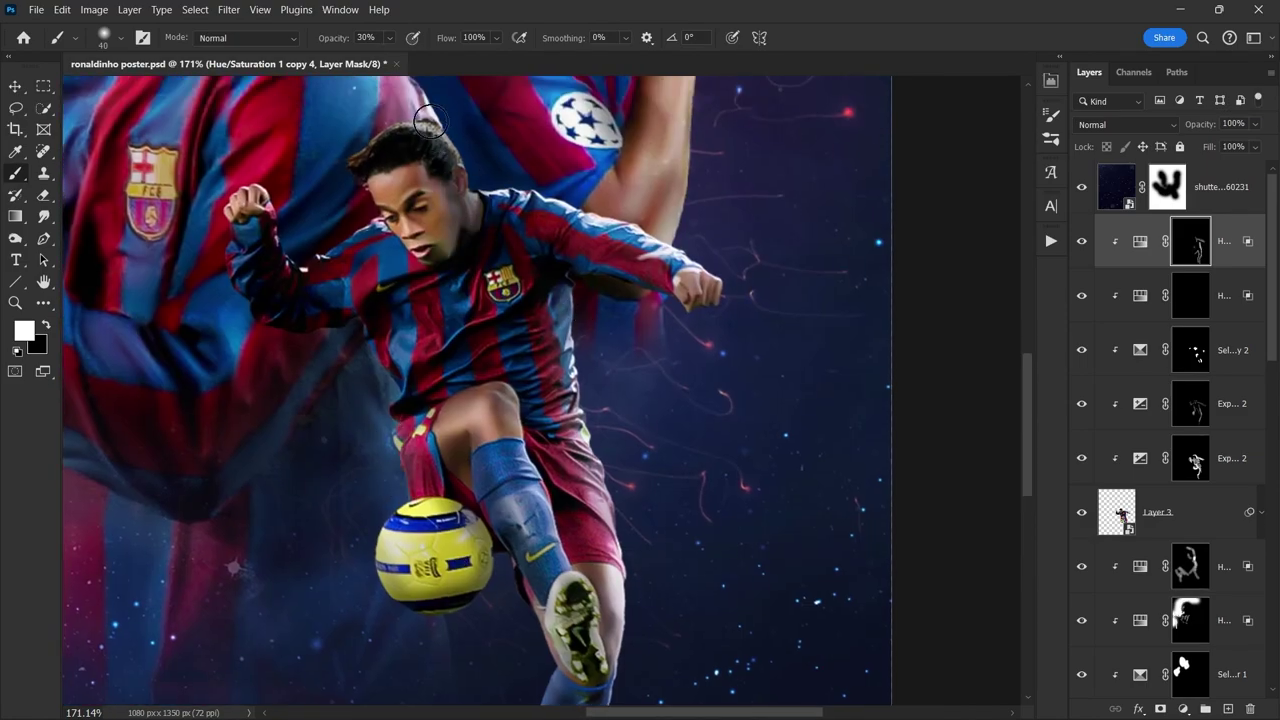
Step: Paint white blue-tint highlights onto the players' edges with a full-strength brush
key("x")
key("0")
scroll(490, 164, "up", 3)
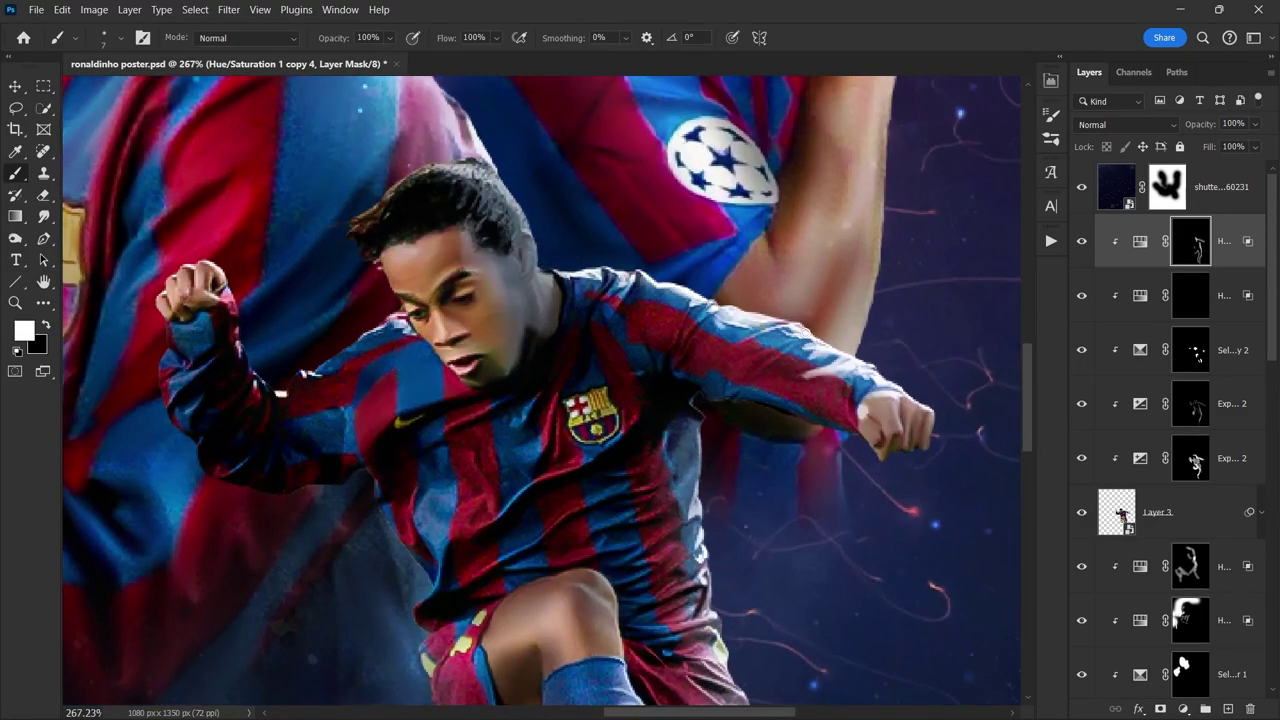
key("x")
scroll(530, 302, "down", 1)
scroll(530, 302, "down", 4)
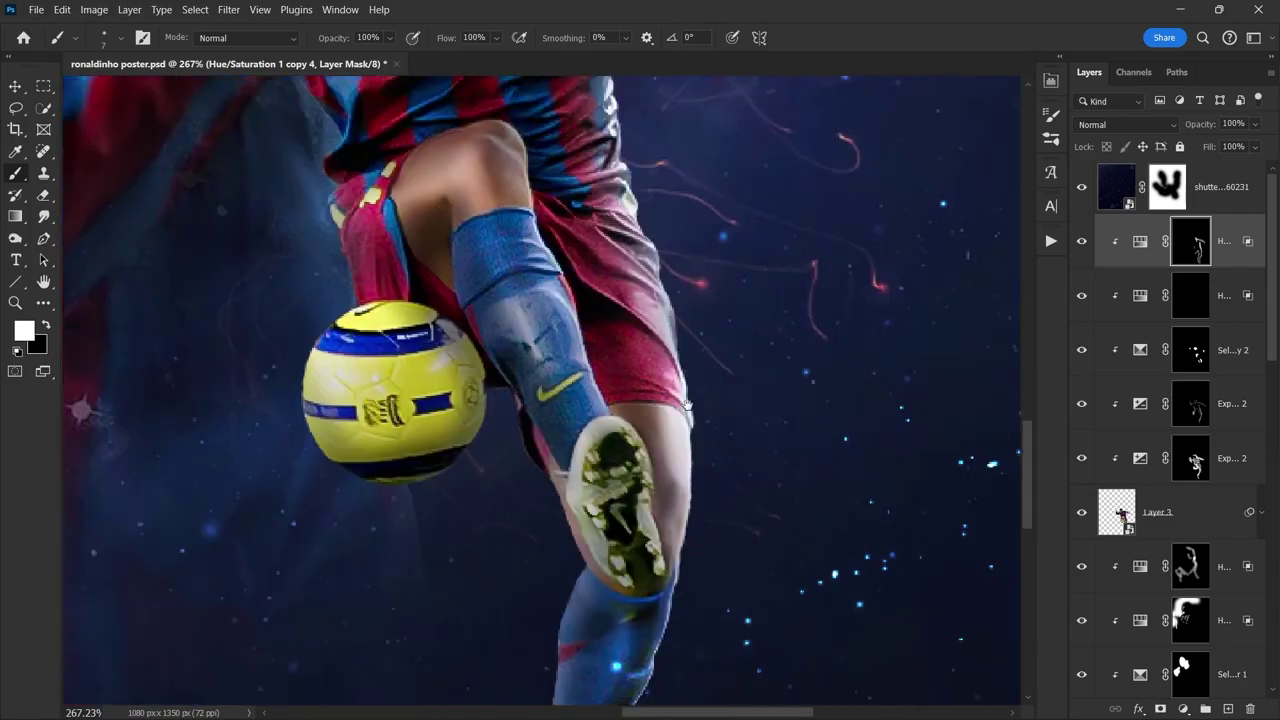
scroll(530, 302, "up", 2)
key("bracketright")
key("bracketright")
key("bracketright")
scroll(626, 454, "down", 5)
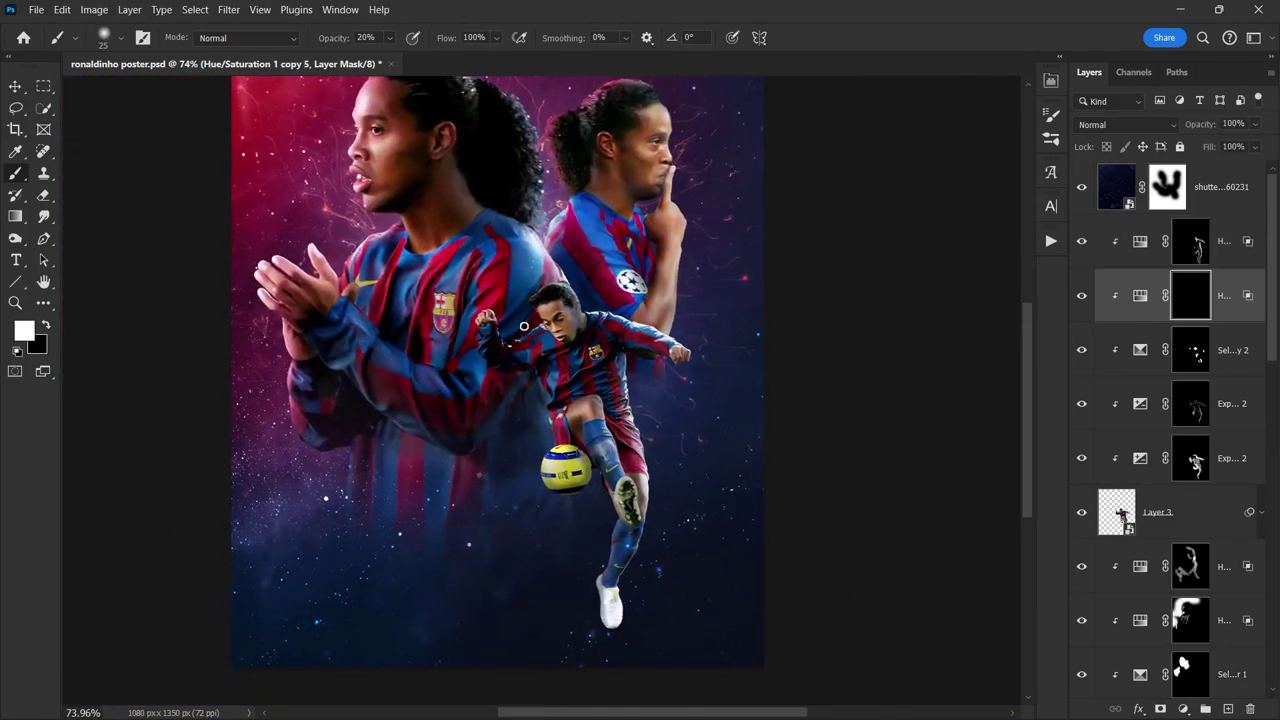
scroll(508, 316, "up", 5)
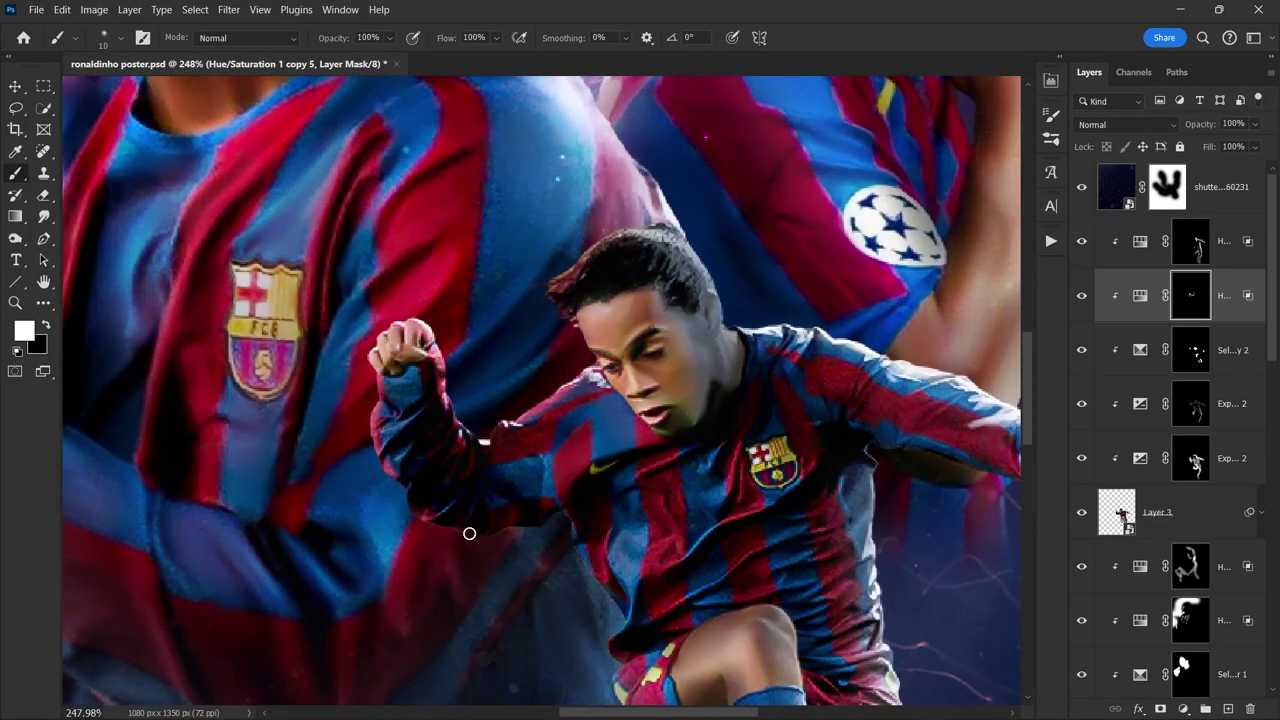
scroll(484, 536, "down", 3)
Step: Paint broader highlights with a larger brush at 40% strength, then save the poster
key("]")
key("]")
key("]")
scroll(523, 308, "up", 3)
key("4")
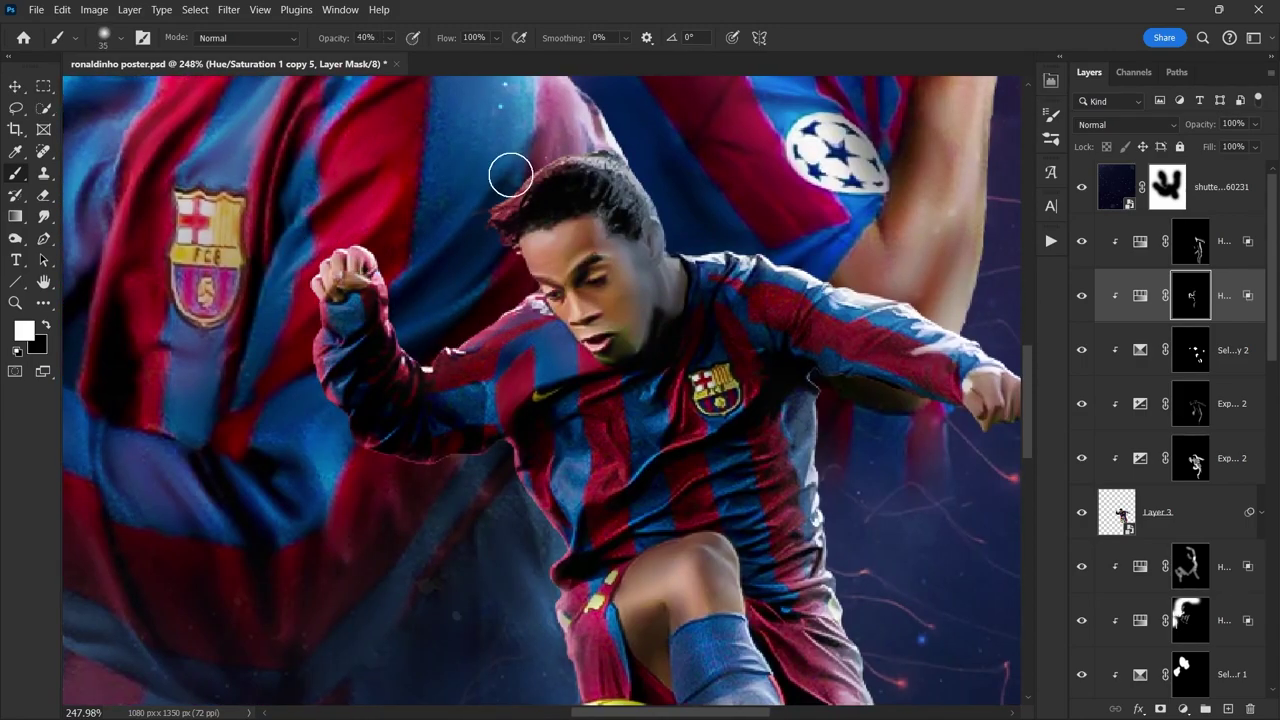
scroll(519, 172, "down", 5)
scroll(670, 529, "up", 1)
scroll(829, 386, "down", 1)
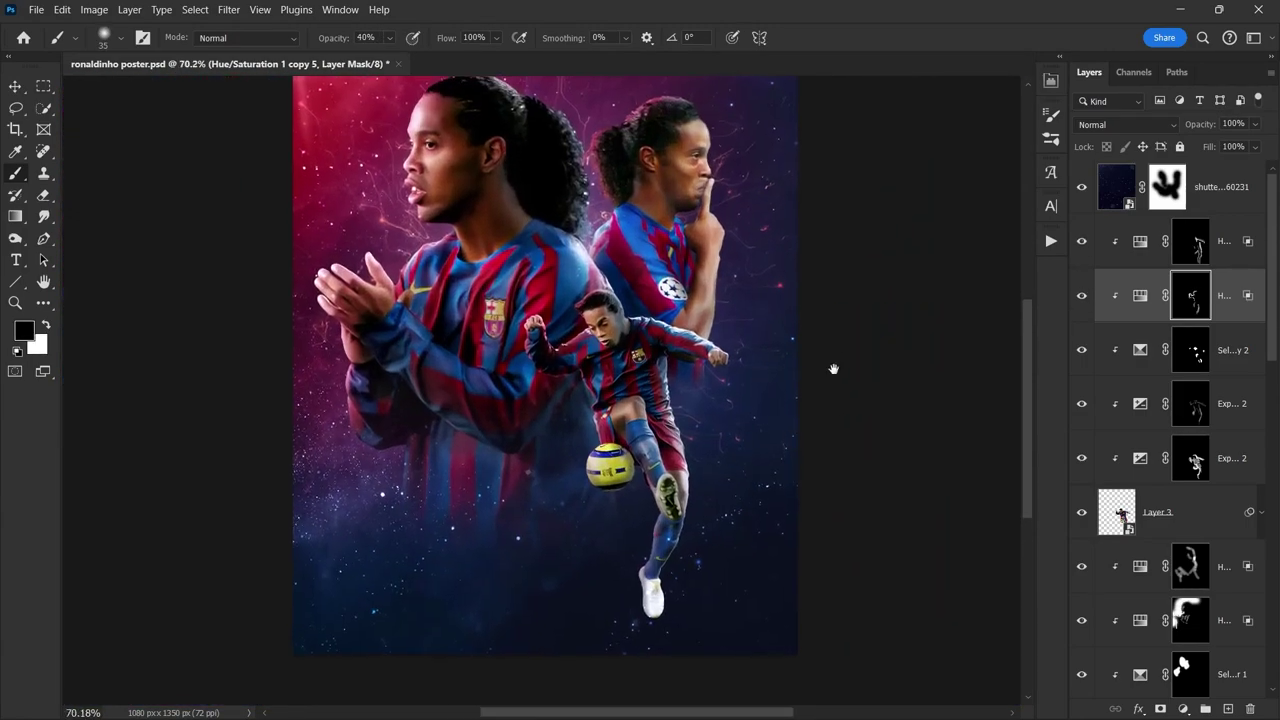
key("v")
key("ctrl+s")
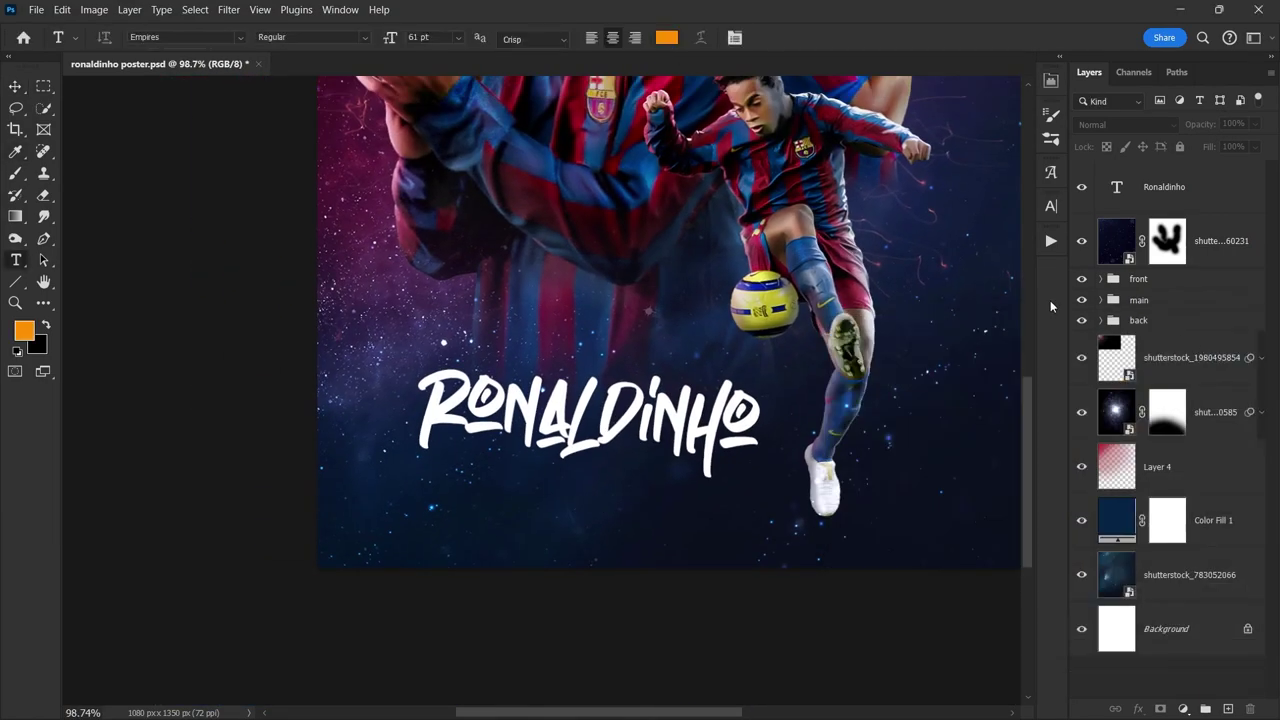
Step: Recolour the title and give its copy a hidden mask, brushing at 20% strength
left_click(666, 38)
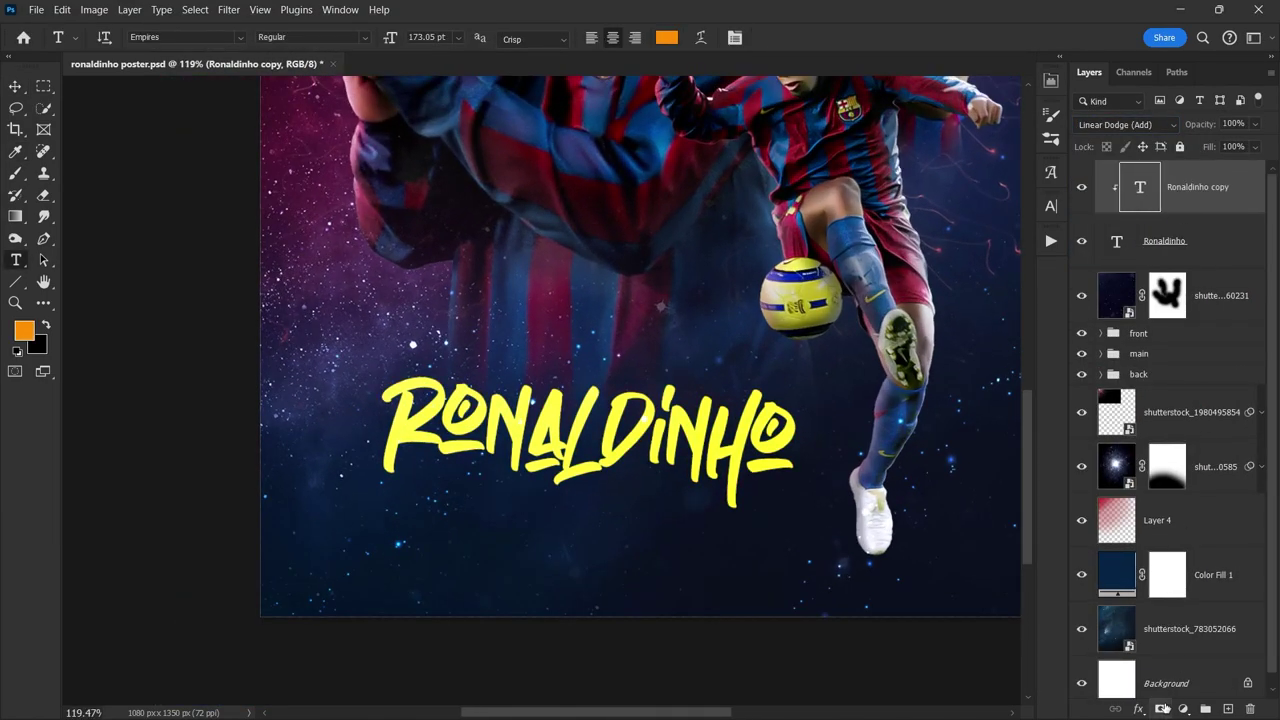
left_click(1160, 706, "alt")
key("b")
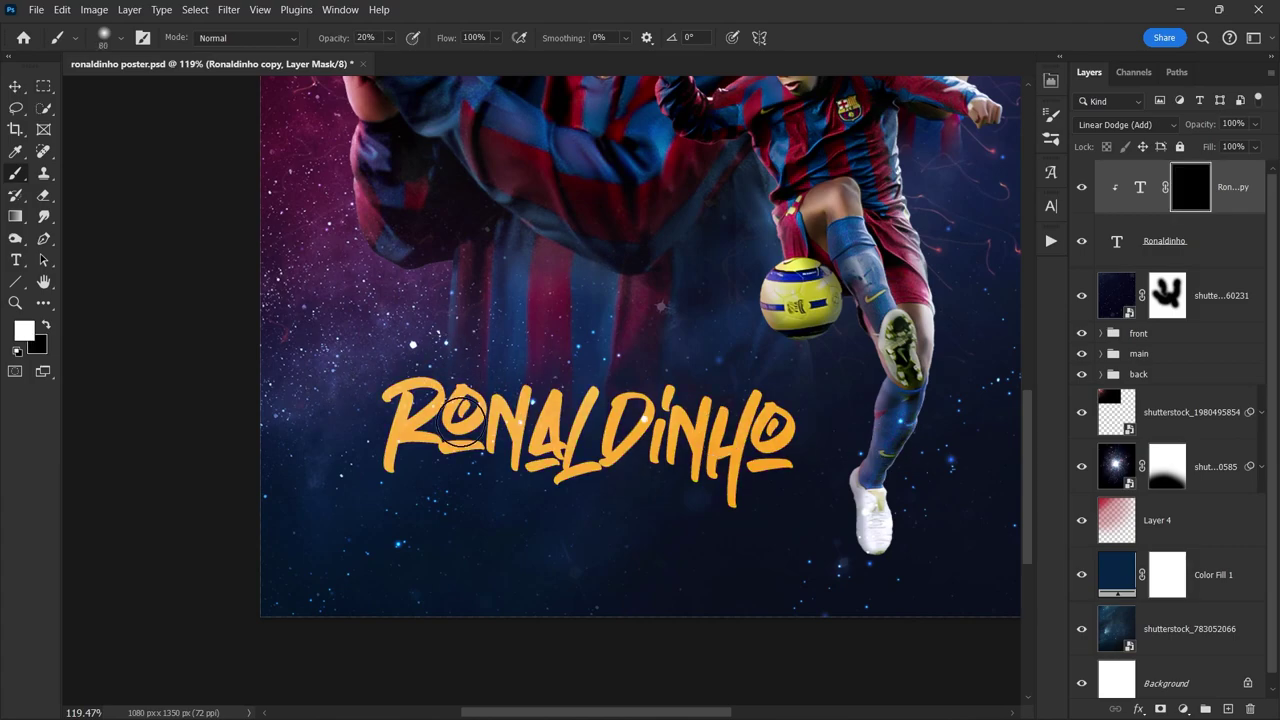
key("2")
scroll(690, 558, "up", 1)
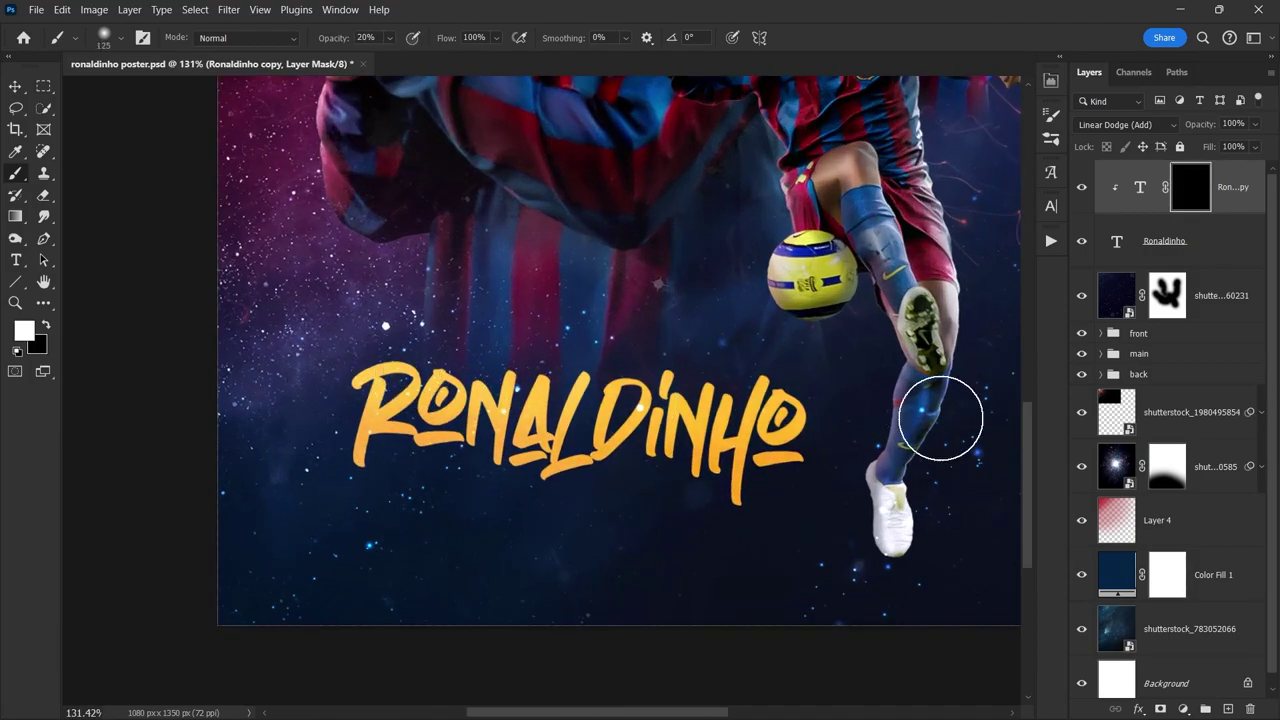
Step: Add a 2 px inside orange Stroke style to the title
left_click(866, 294)
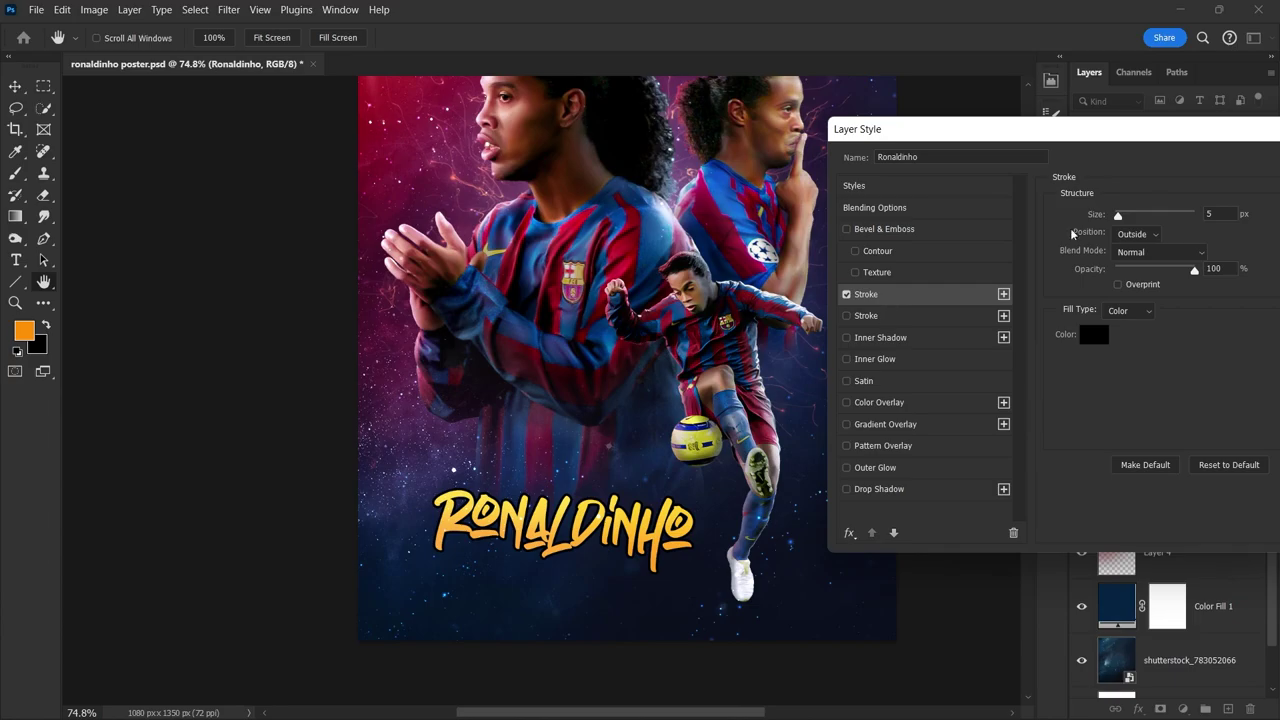
left_click(1094, 334)
left_click(1208, 352)
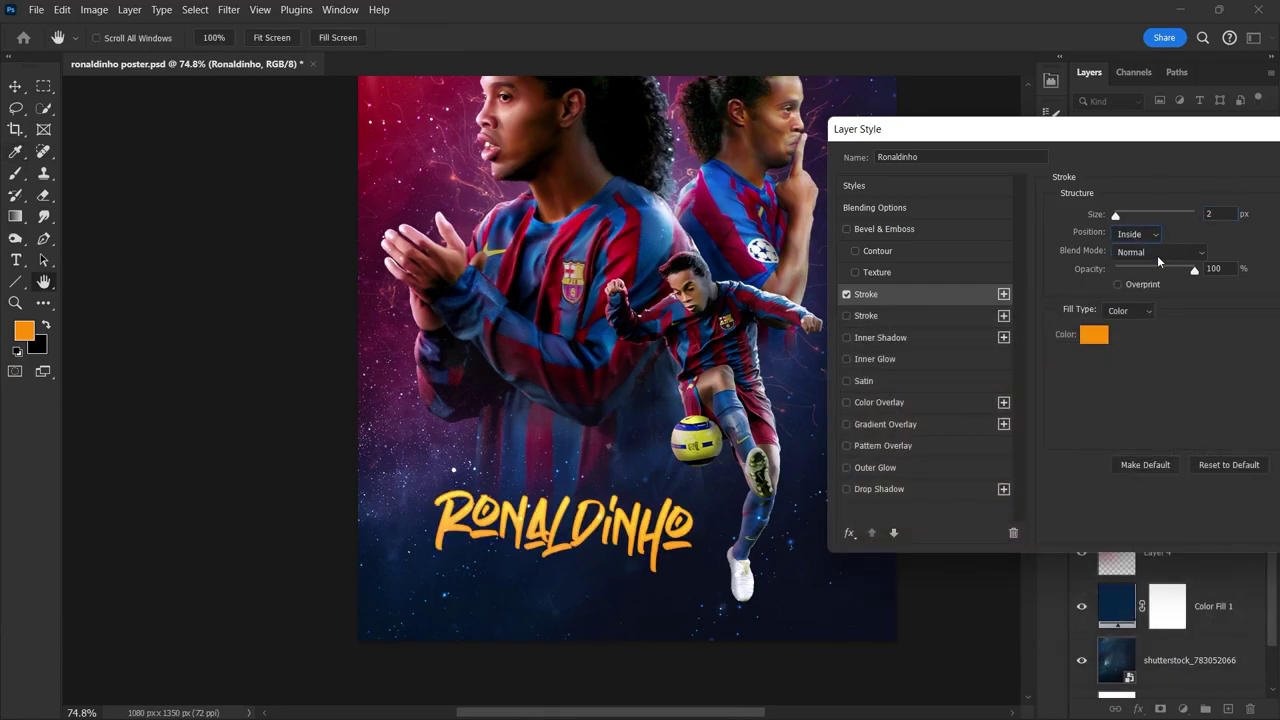
left_click(1157, 253)
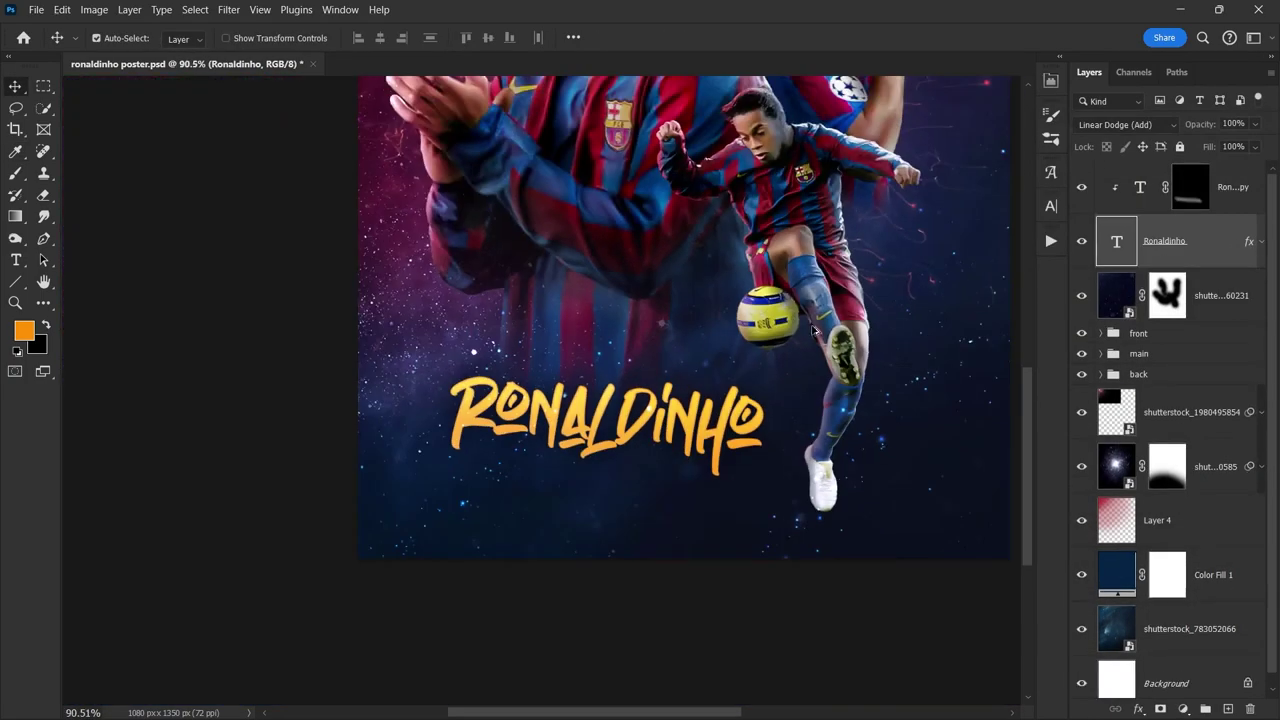
Step: Scale the RONALDINHO title up slightly with Free Transform
scroll(813, 330, "down", 2)
scroll(880, 290, "down", 2)
key("ctrl+t")
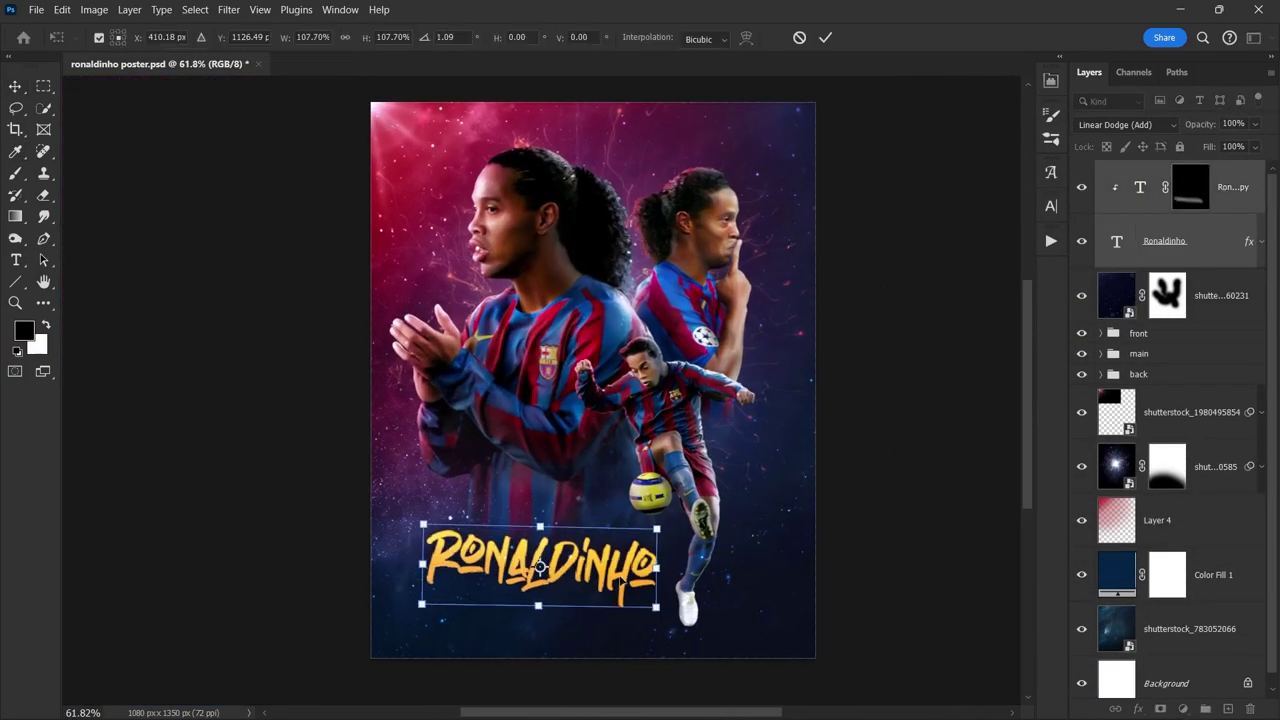
left_click(851, 457)
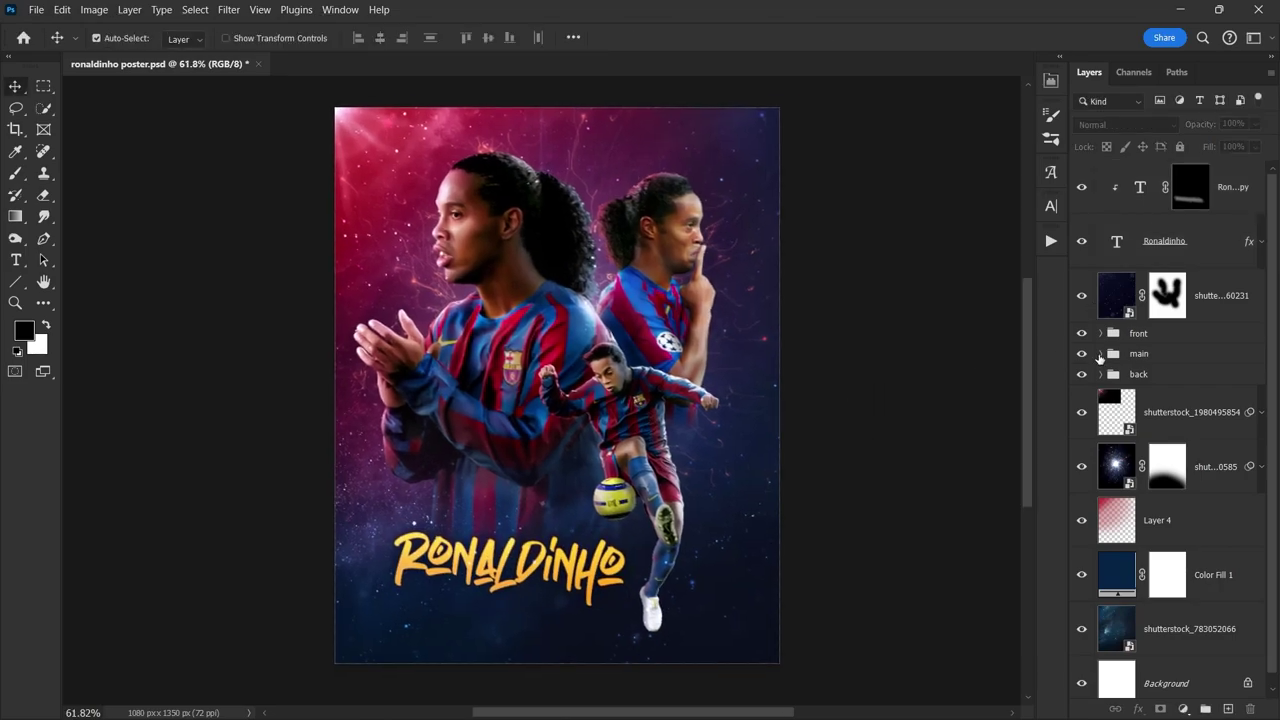
Step: Create Layer 5 above the main group in Linear Dodge (Add), paint a glow dot, then hide it
left_click(1112, 356)
key("ctrl+shift+alt+n")
key("b")
key("bracketleft")
key("bracketleft")
key("0")
left_click(1125, 124)
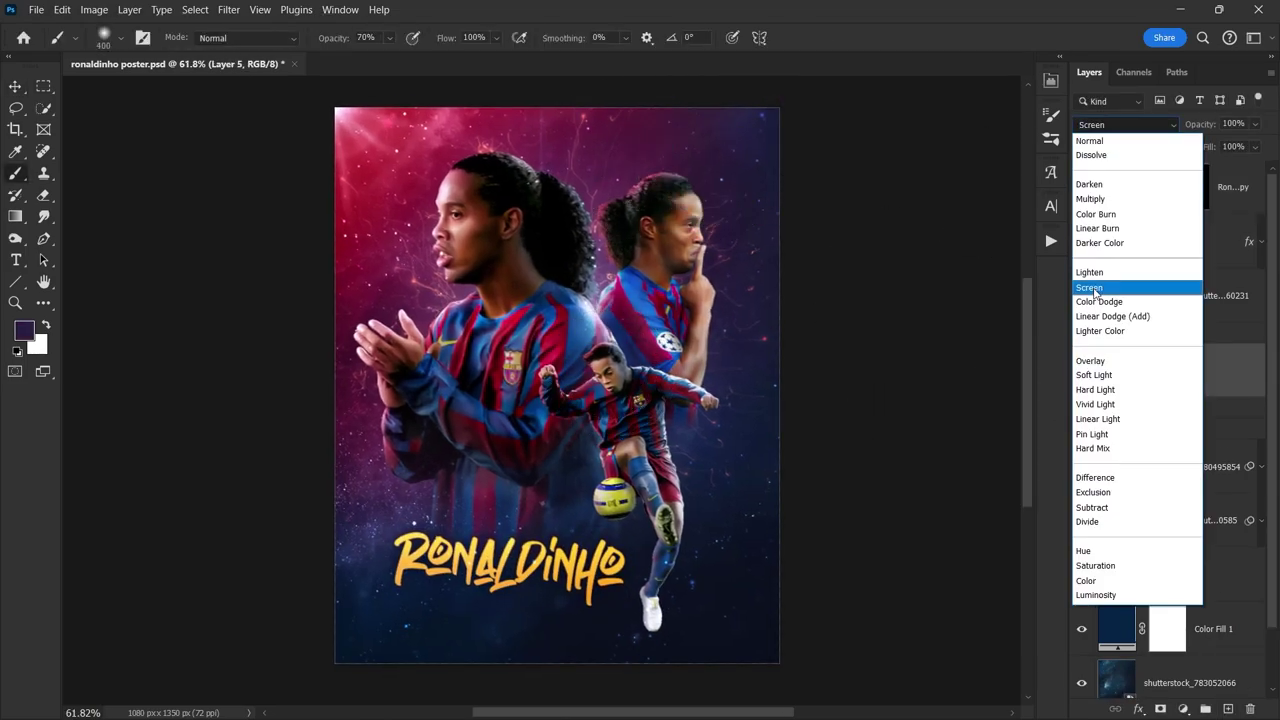
left_click(1114, 314)
left_click(605, 367)
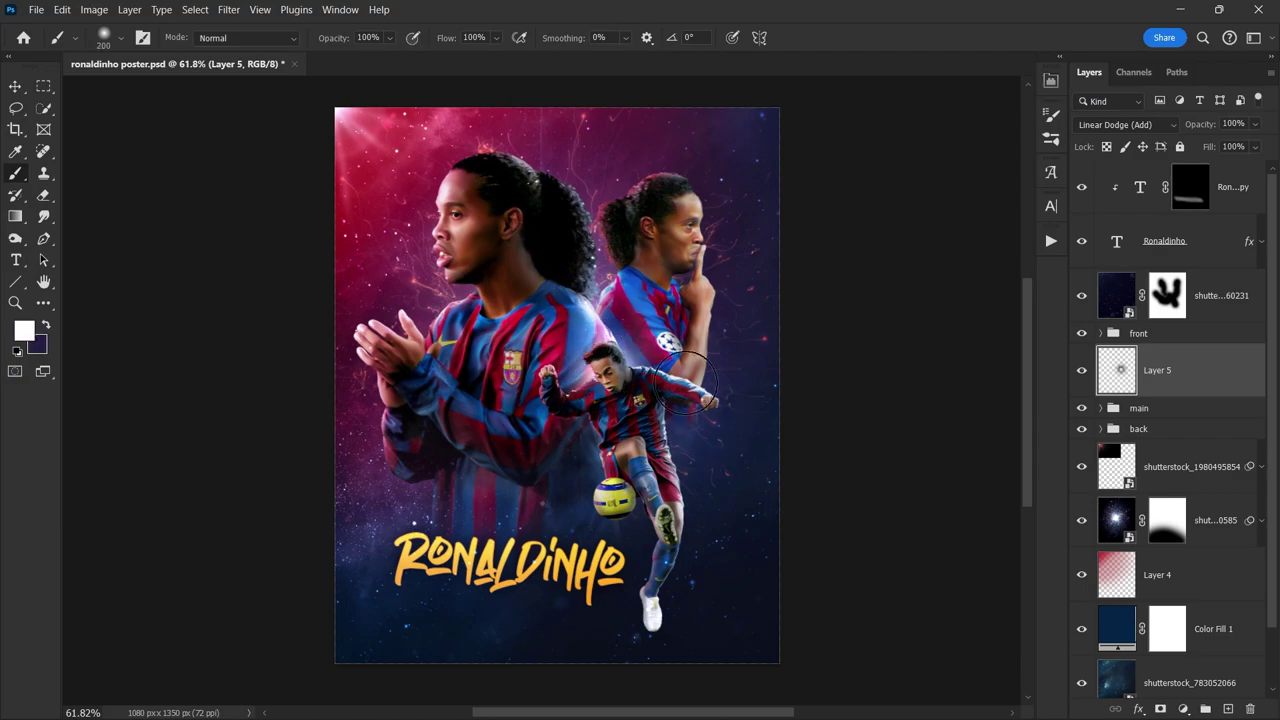
scroll(665, 367, "down", 2)
key("v")
left_click(1081, 370)
Step: Add Linear Dodge (Add) Layer 6 above the shutterstock layer and paint red glows behind the players' heads
left_click(1180, 466)
key("ctrl+shift+alt+n")
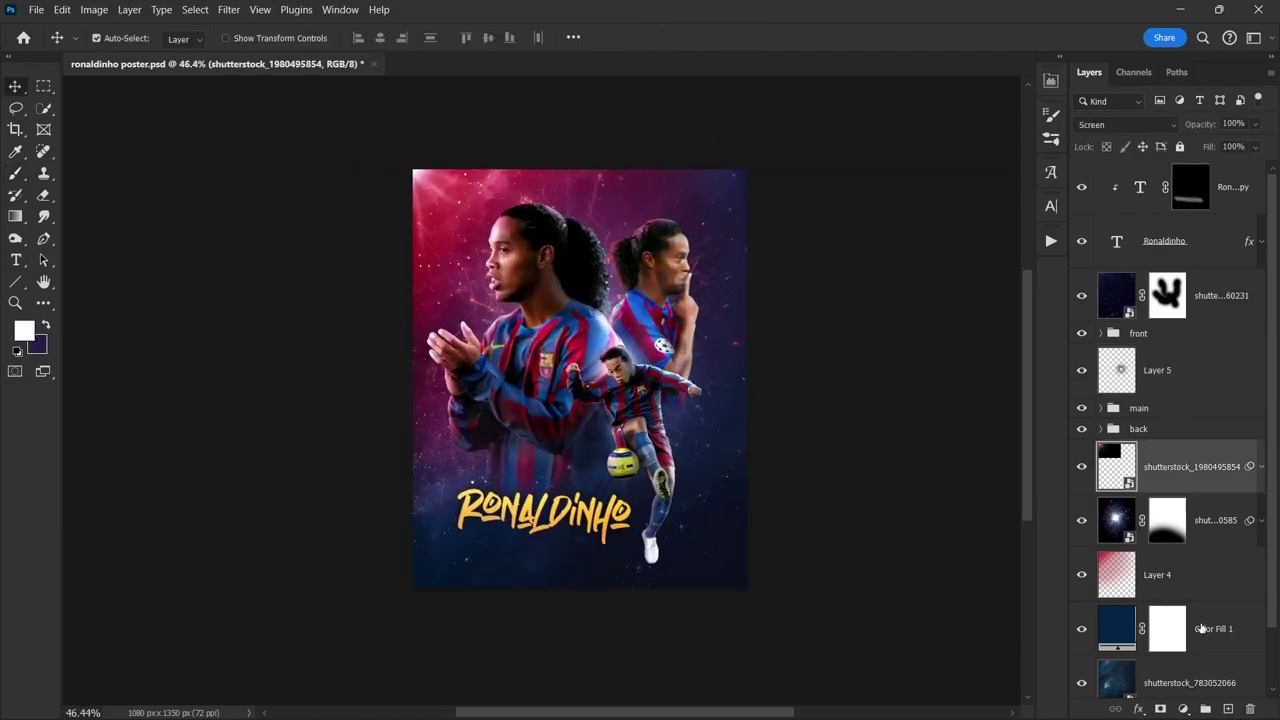
key("b")
scroll(543, 290, "up", 2)
left_click(1125, 124)
left_click(1128, 300)
left_click(697, 286)
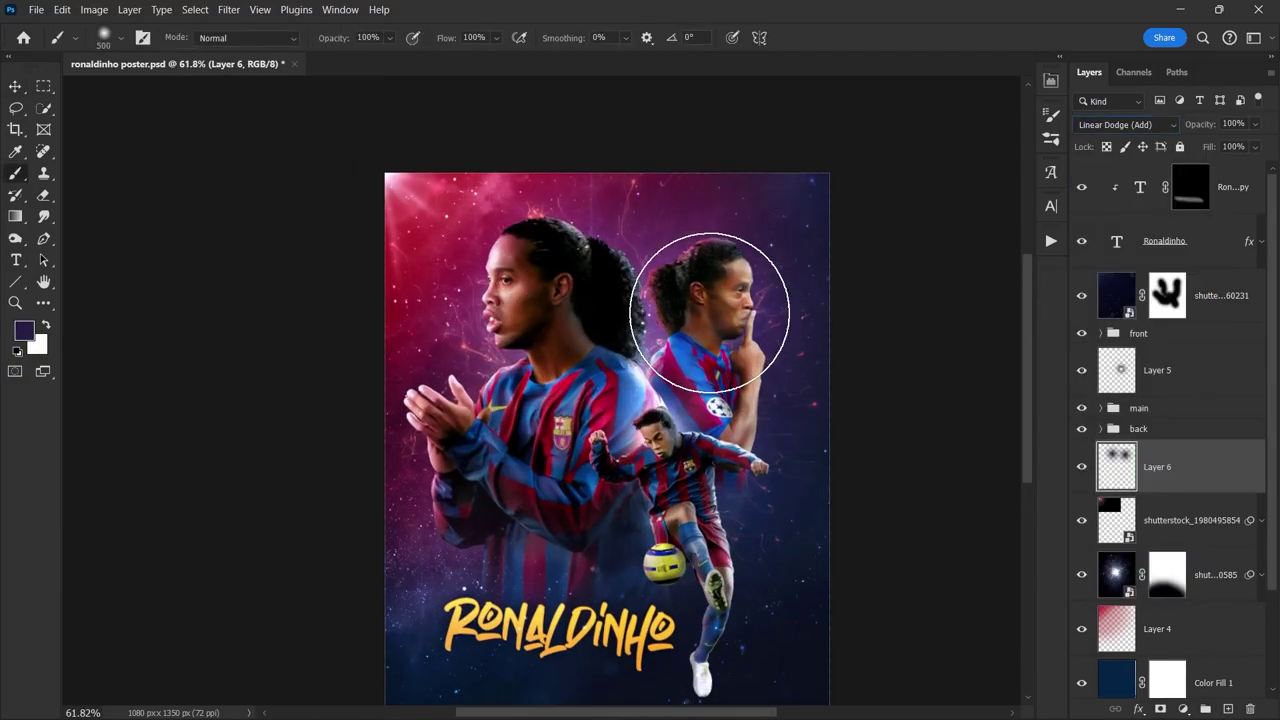
left_click(389, 223, "alt")
left_click(557, 302)
scroll(729, 400, "down", 2)
scroll(729, 400, "up", 1)
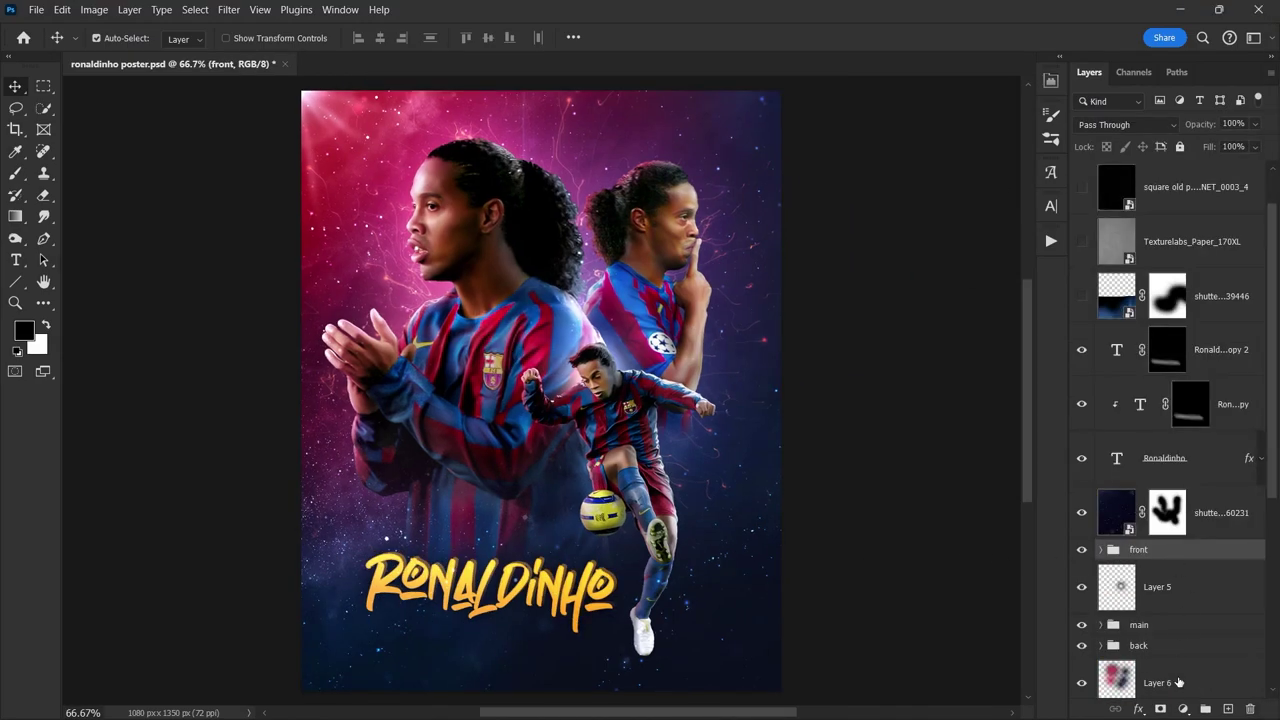
Step: Add a deep red Solid Color fill in Linear Dodge (Add) with an inverted, hidden mask
left_click(1183, 708)
left_click(1160, 417)
left_click(1040, 400)
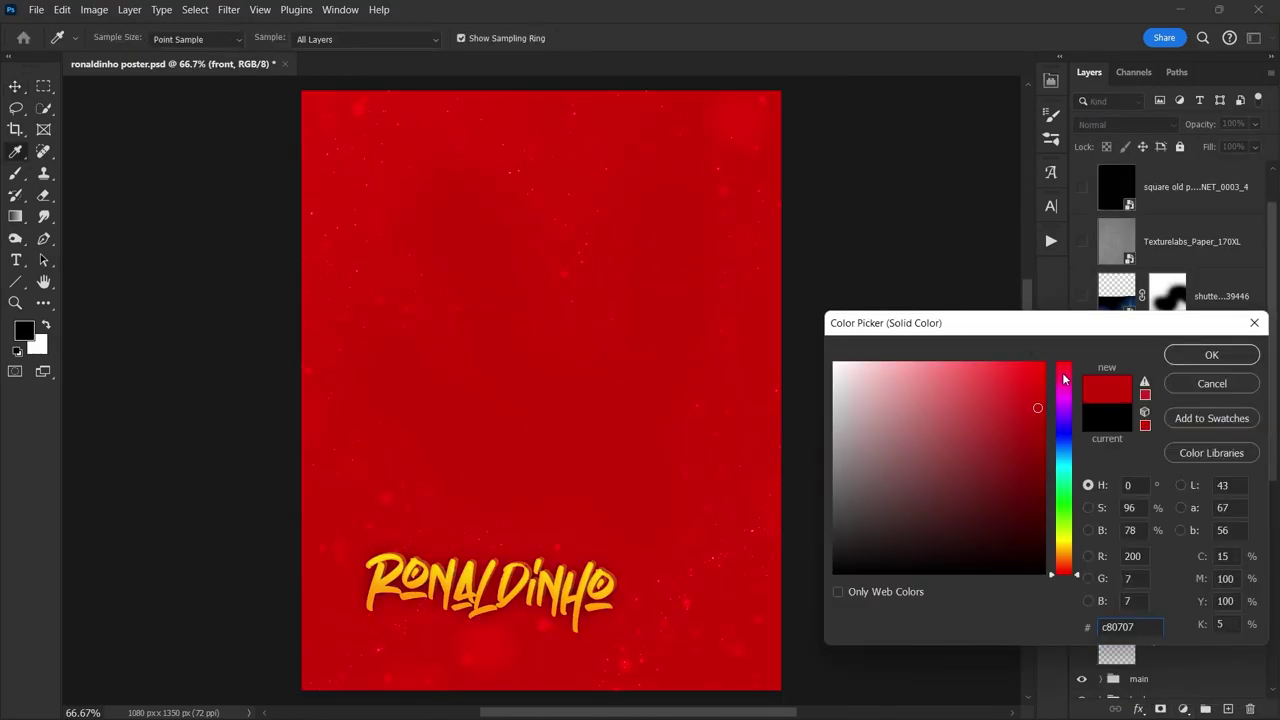
left_click(1211, 360)
left_click(1125, 124)
left_click(1118, 310)
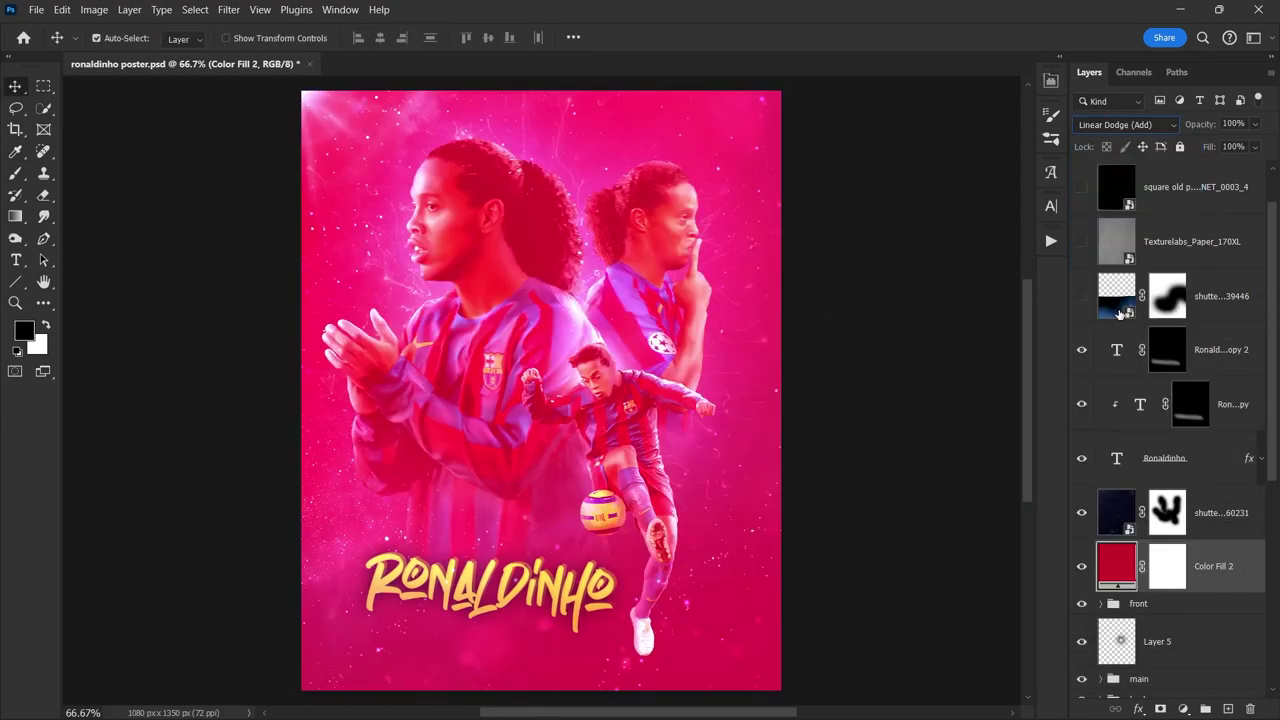
key("ctrl+i")
Step: Paint red glows in white with a soft brush around the players' edges
key("b")
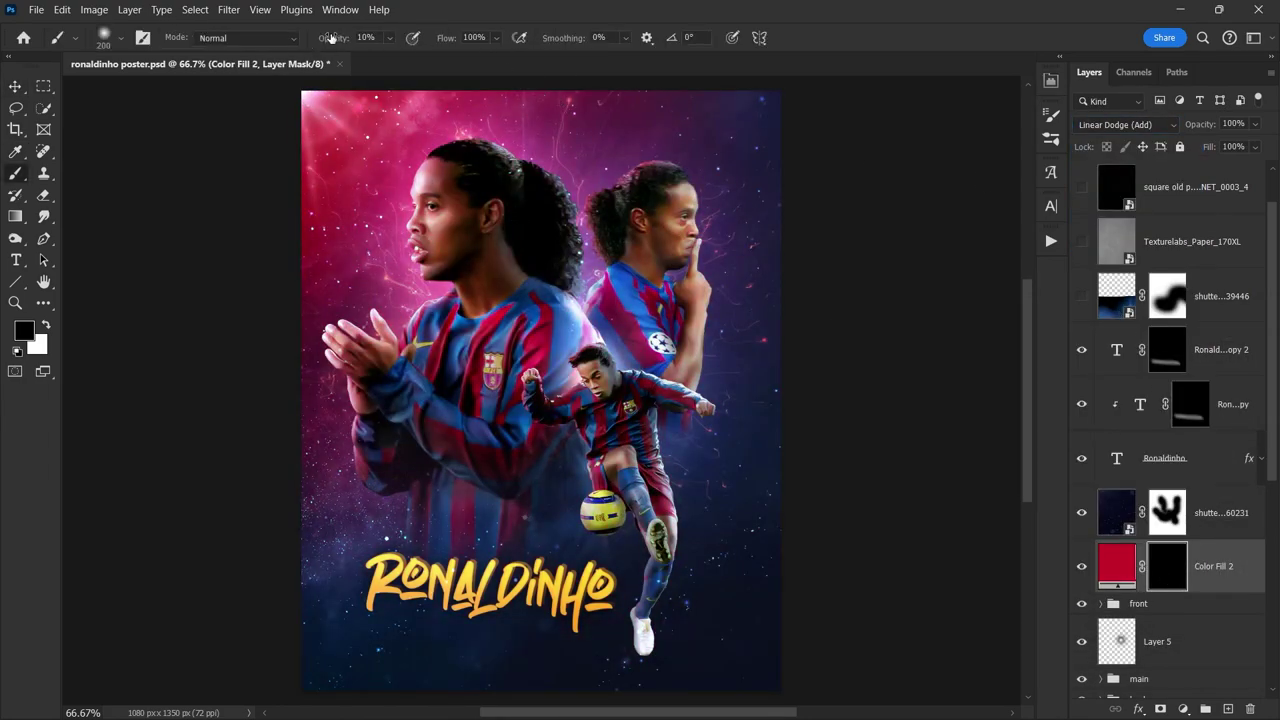
scroll(398, 220, "up", 5)
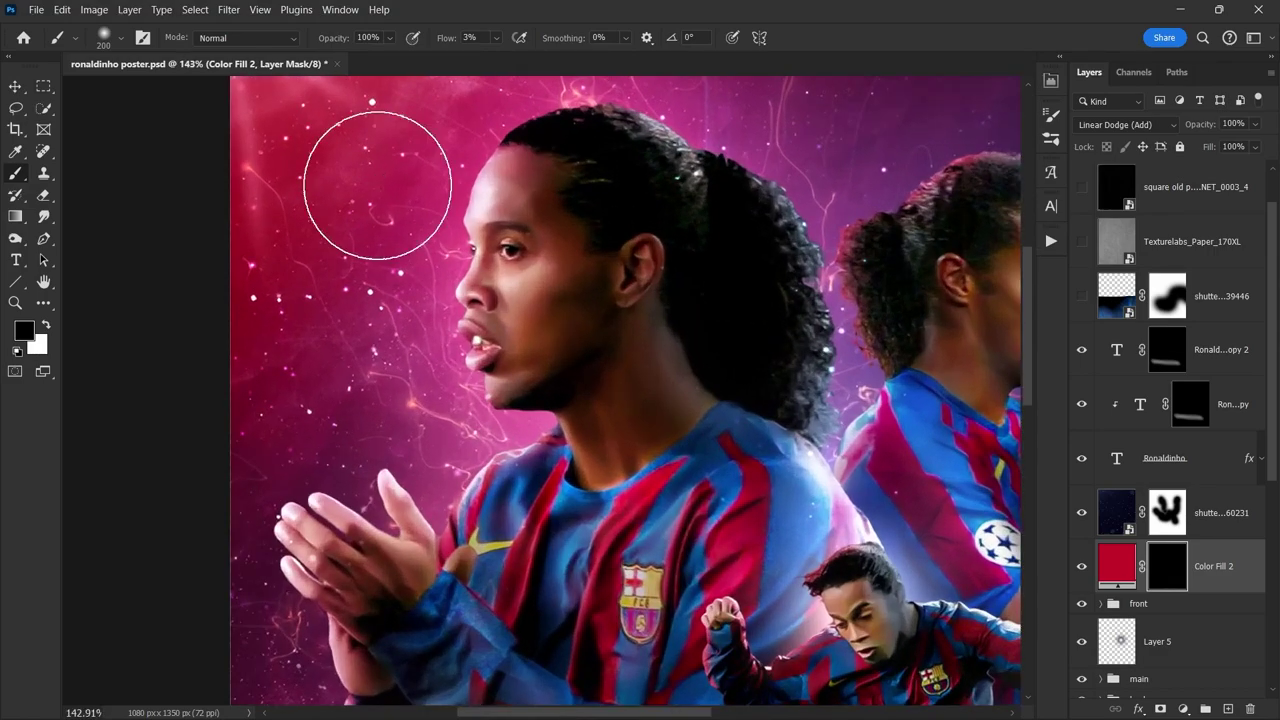
scroll(400, 172, "up", 2)
key("x")
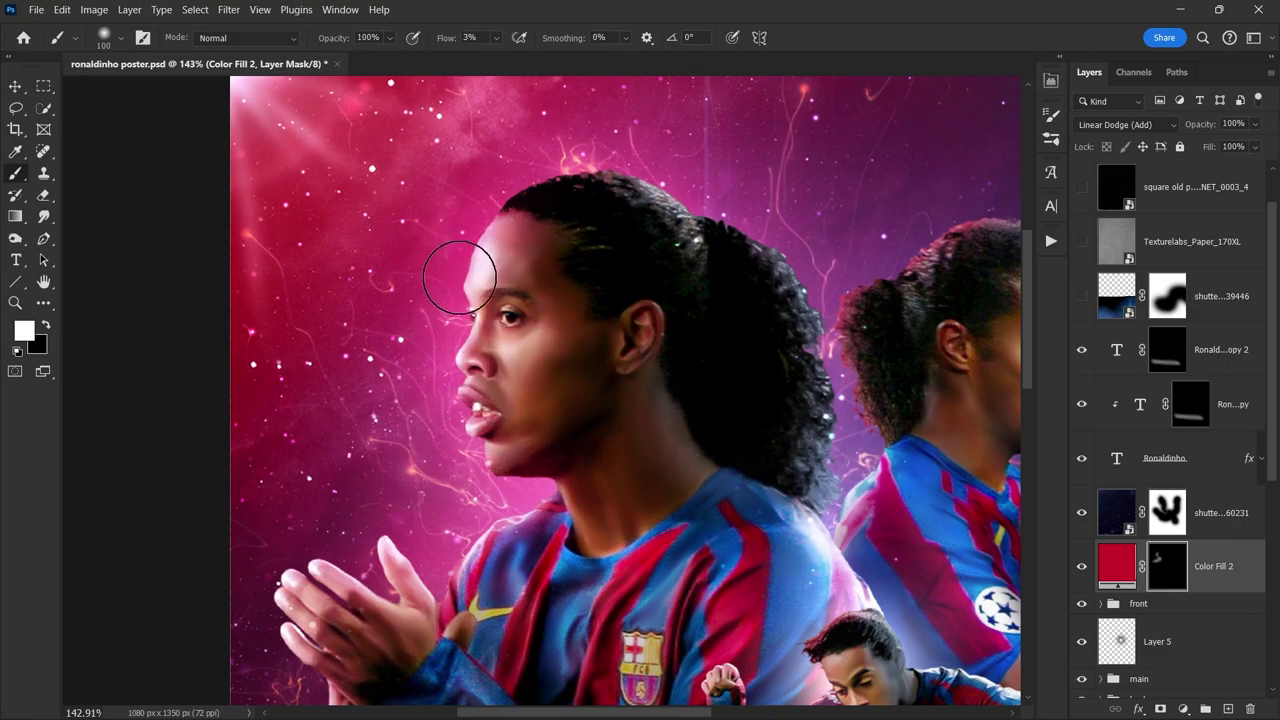
scroll(462, 271, "down", 4)
scroll(680, 410, "up", 2)
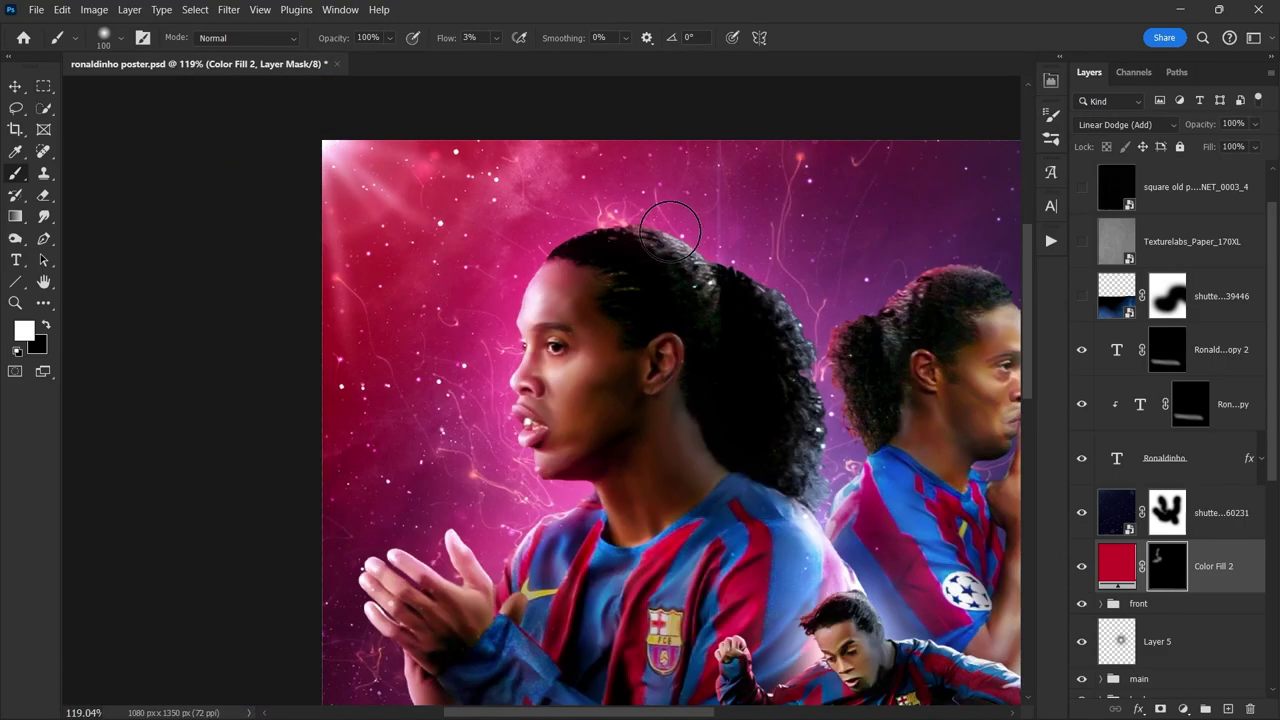
scroll(688, 416, "up", 2)
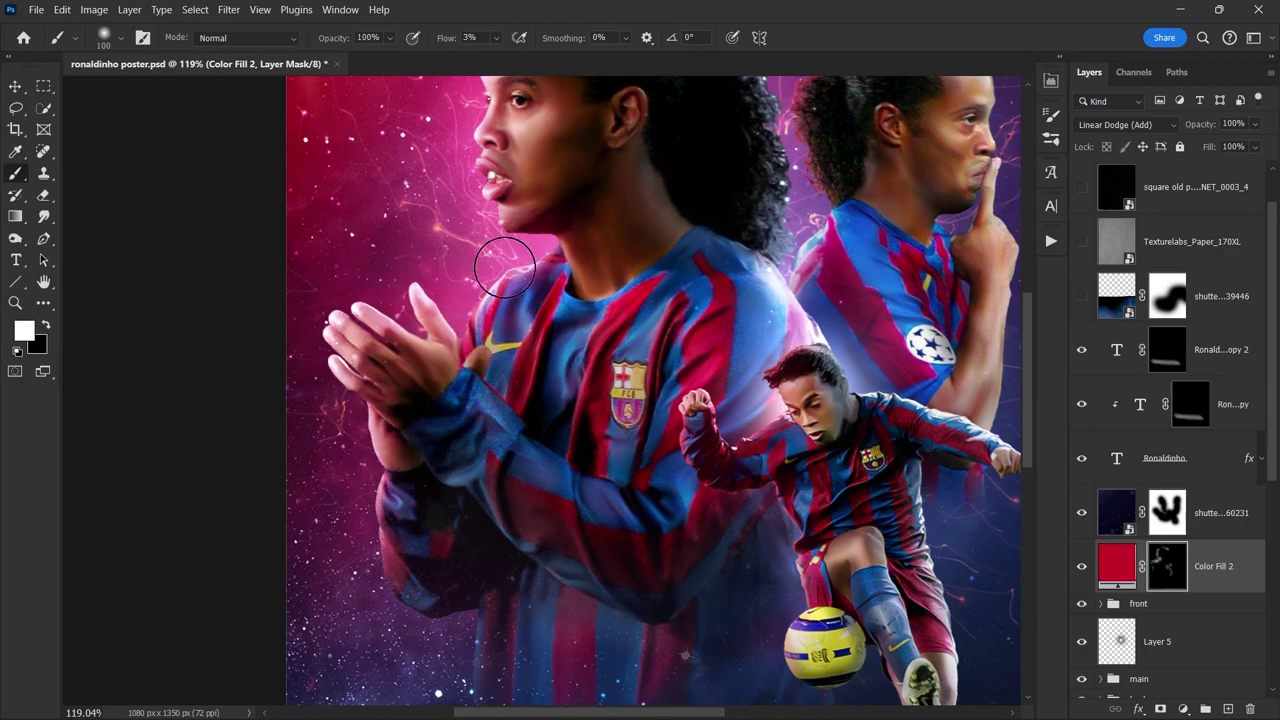
left_click_drag(537, 245, 207, 345)
Step: Duplicate the red glow layer and recolour the copy blue 0762c8
key("ctrl+j")
double_click(1116, 566)
type("0762c8")
left_click(1172, 362)
key("ctrl+z")
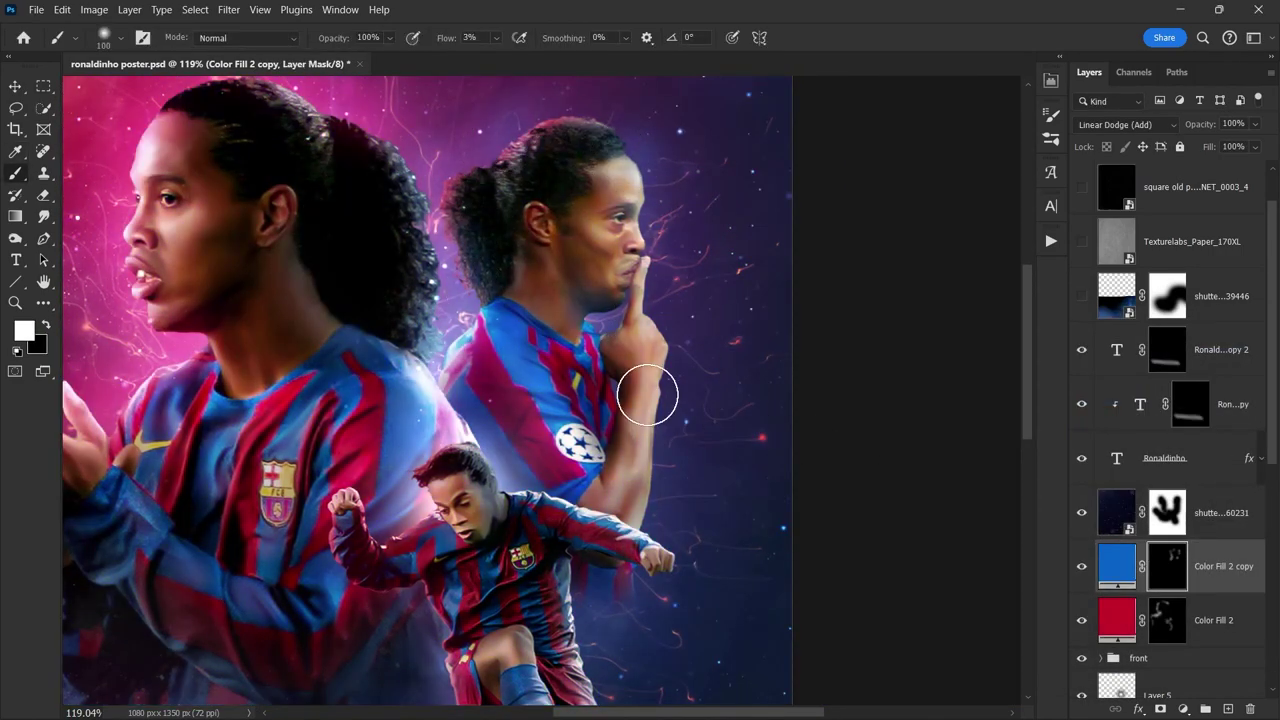
Step: Paint the blue glow's mask with a soft brush, switching between black and white
scroll(595, 570, "down", 5)
scroll(614, 486, "down", 3)
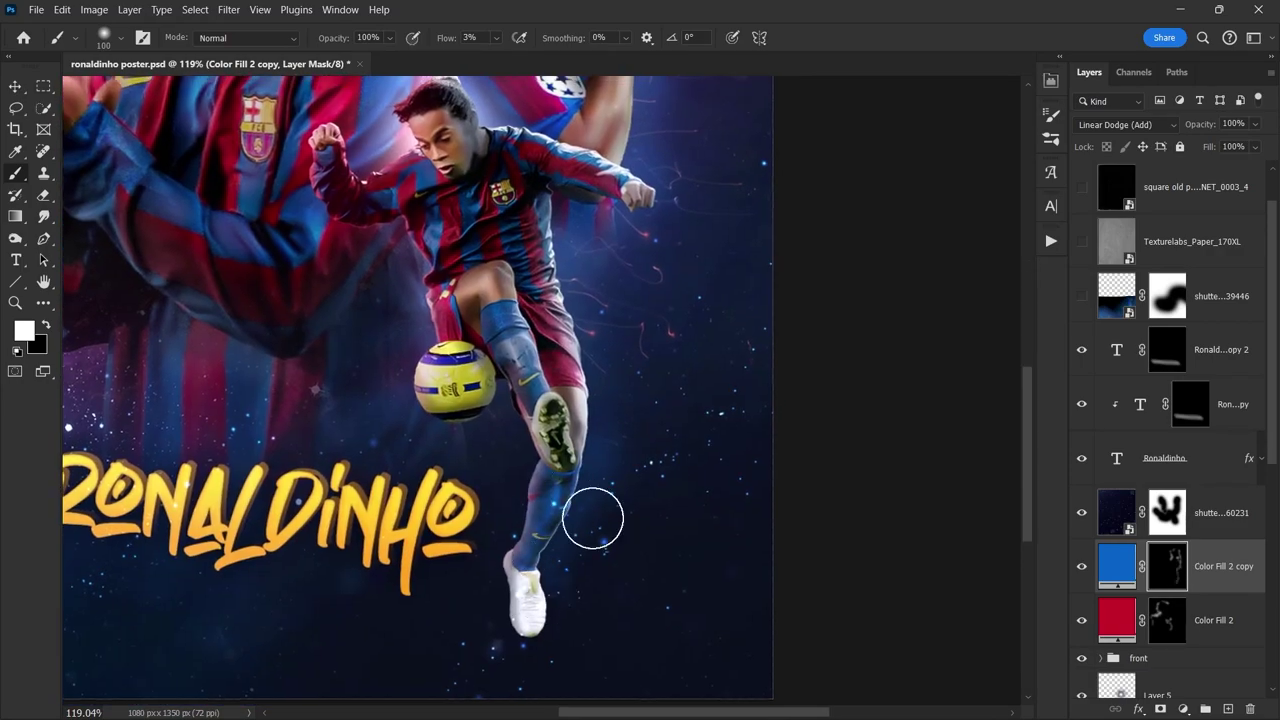
key("x")
scroll(614, 486, "down", 5)
scroll(690, 430, "up", 5)
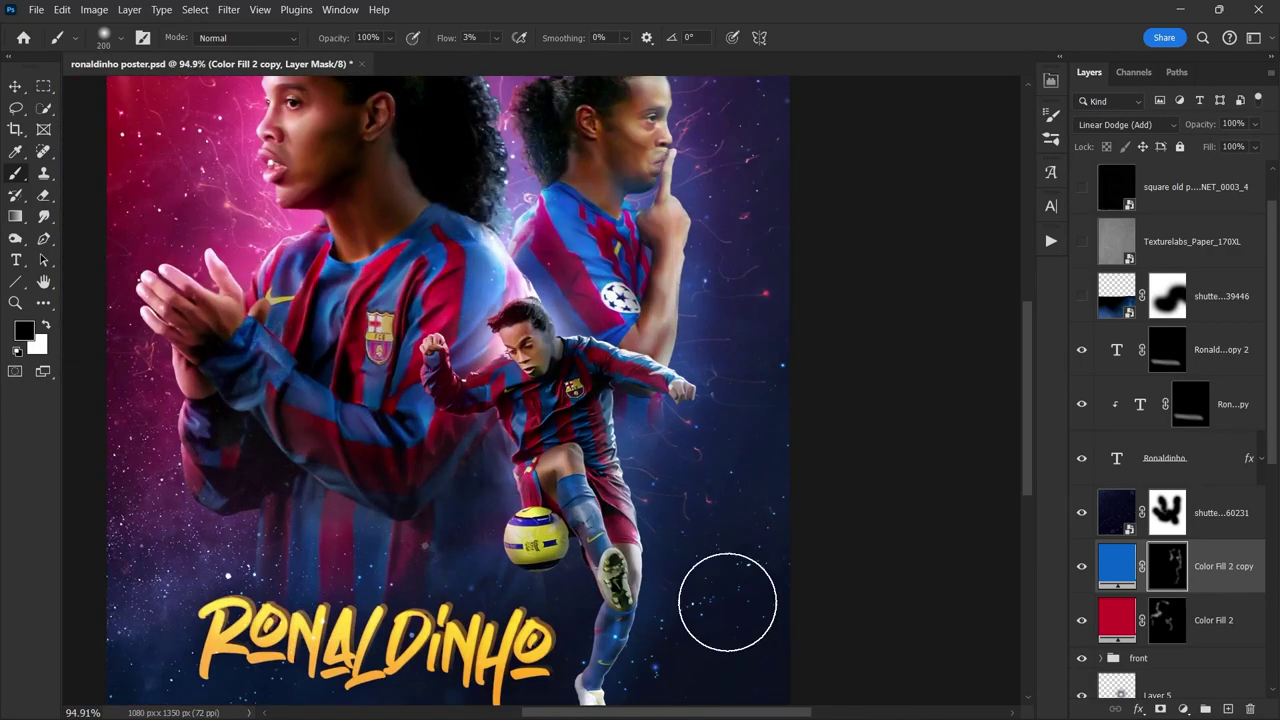
scroll(715, 289, "down", 1)
scroll(734, 366, "down", 3)
scroll(786, 551, "up", 2)
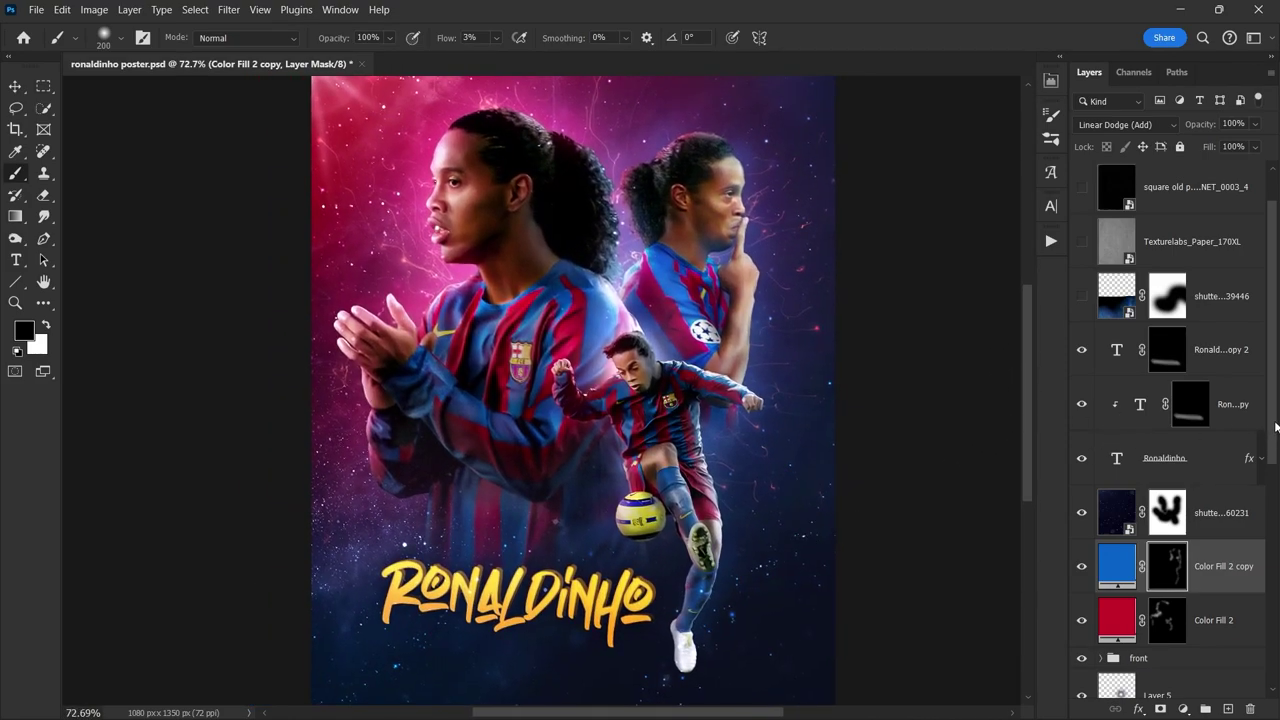
scroll(1180, 450, "up", 1)
Step: Blend the grunge texture as Soft Light and lift its Levels output black to 68
left_click(1081, 512)
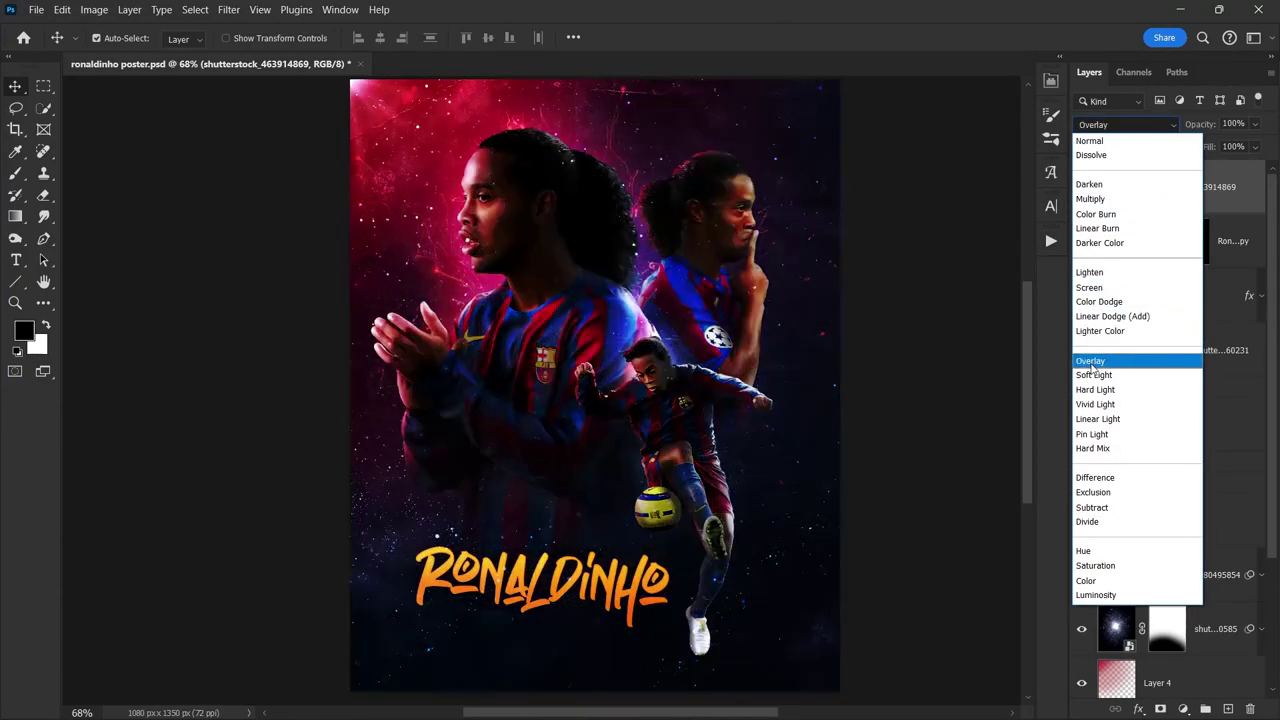
left_click(1094, 374)
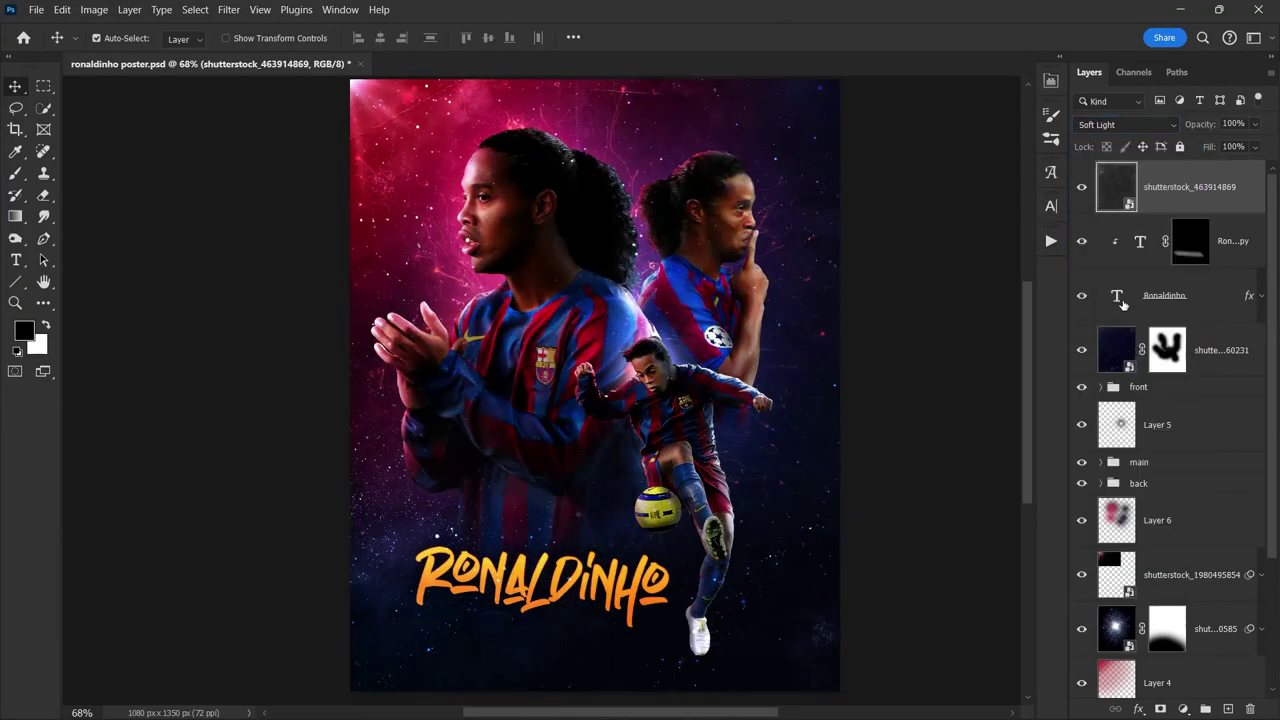
key("ctrl+l")
left_click_drag(881, 408, 936, 408)
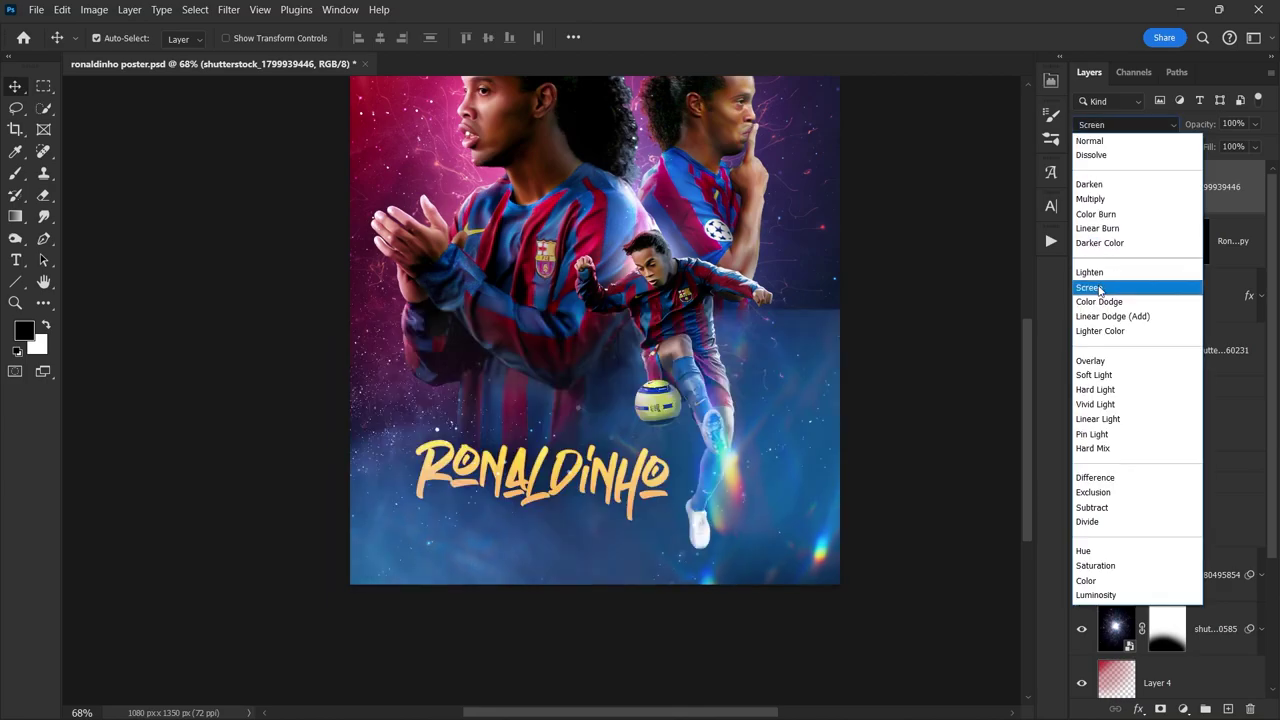
Step: Set the light image to Color Dodge, stretch it and warp it into a curve
left_click(1099, 301)
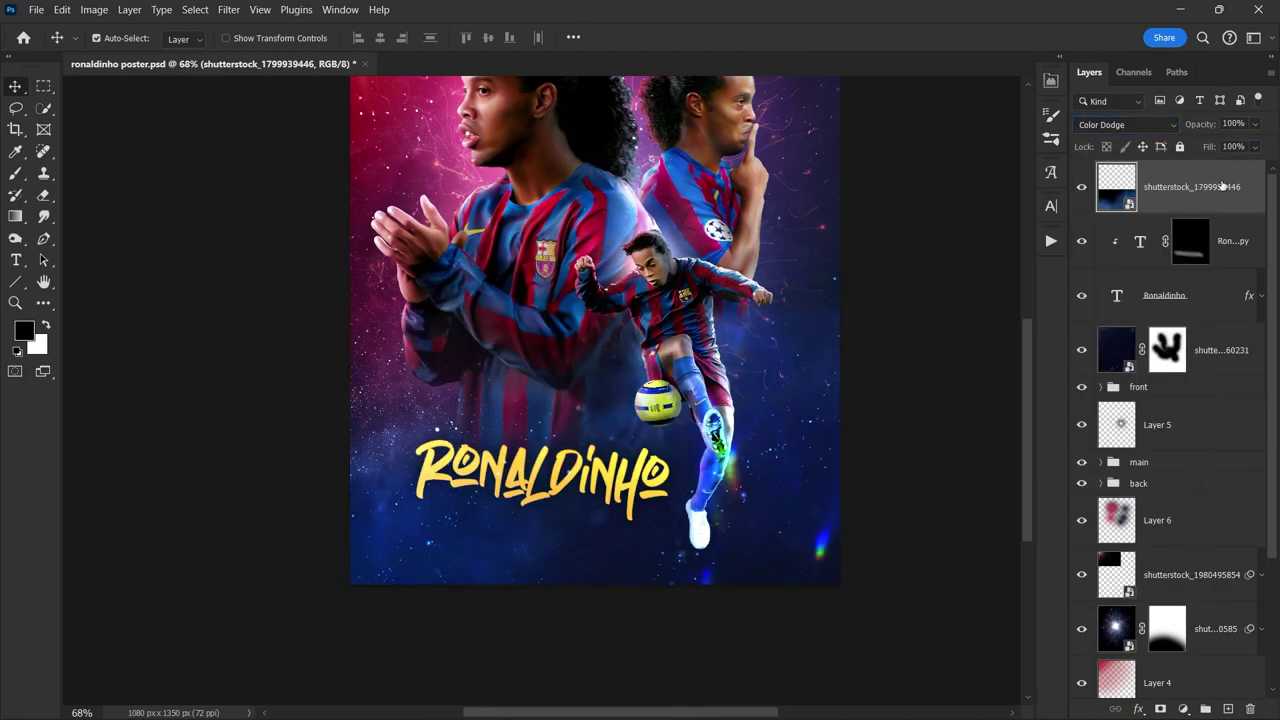
key("ctrl+t")
left_click_drag(851, 557, 903, 586)
right_click(748, 108)
left_click(786, 286)
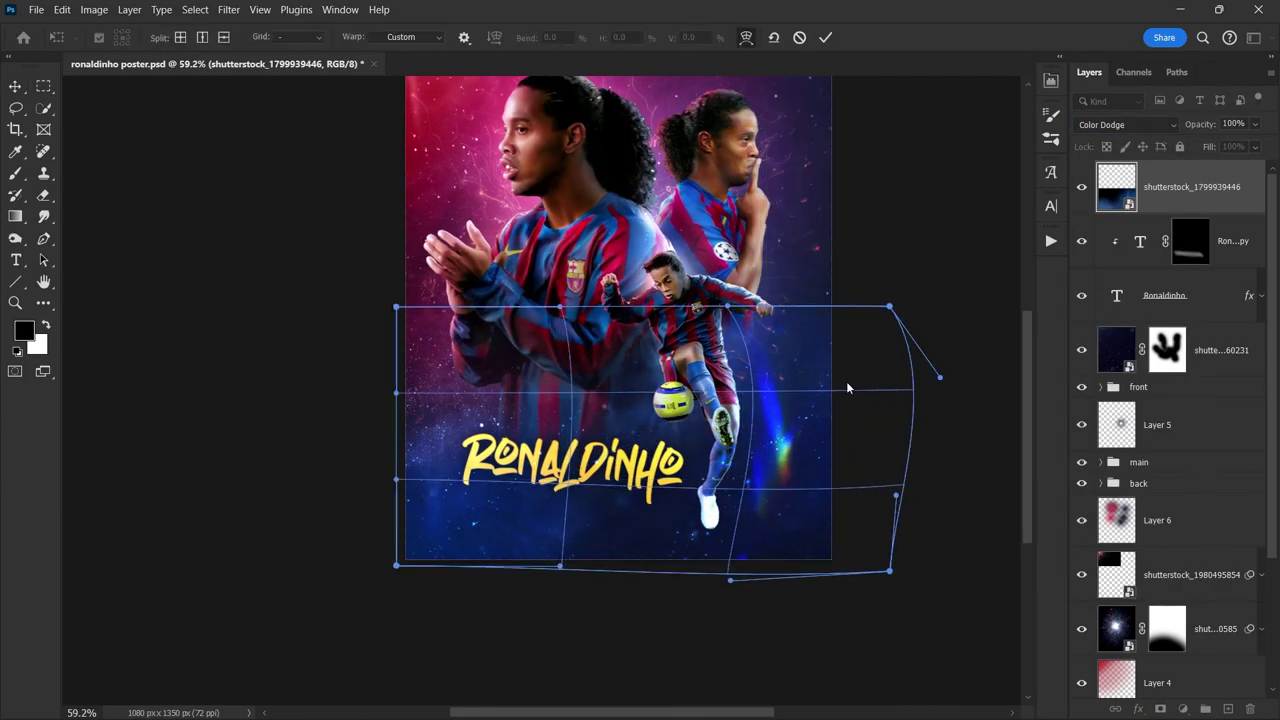
left_click_drag(847, 387, 914, 251)
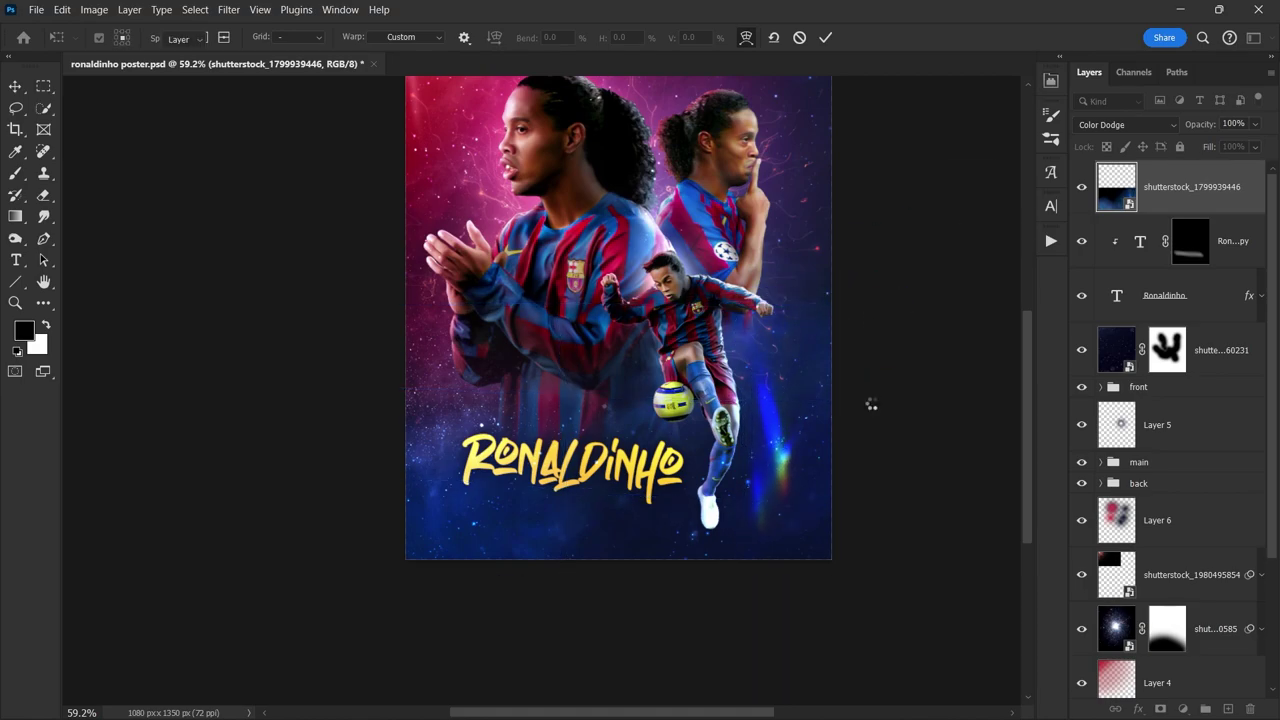
key("Return")
Step: Mask the light layer and paint away its unwanted parts
left_click(1160, 708)
key("b")
left_click_drag(714, 343, 637, 386)
key("v")
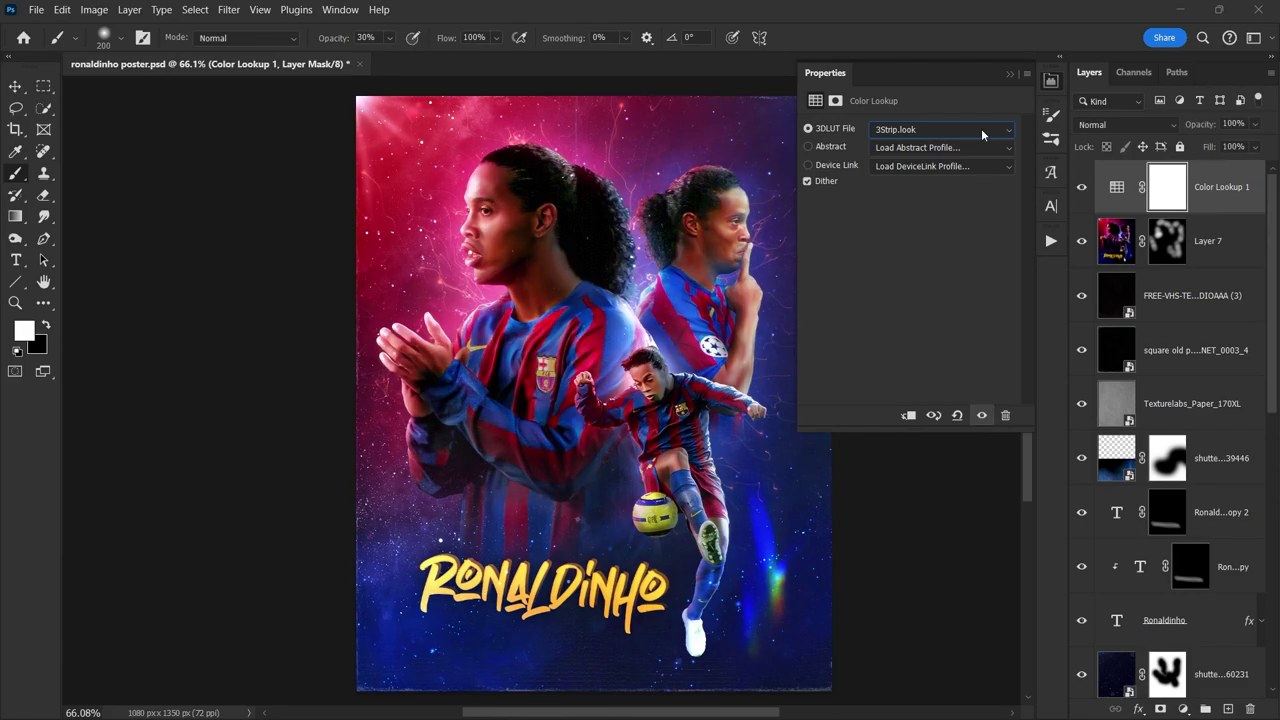
Step: Pick a film-look Color Lookup 3DLUT after trying several, at 40% opacity
left_click(973, 130)
key("Down")
key("Down")
key("Down")
key("Down")
key("Down")
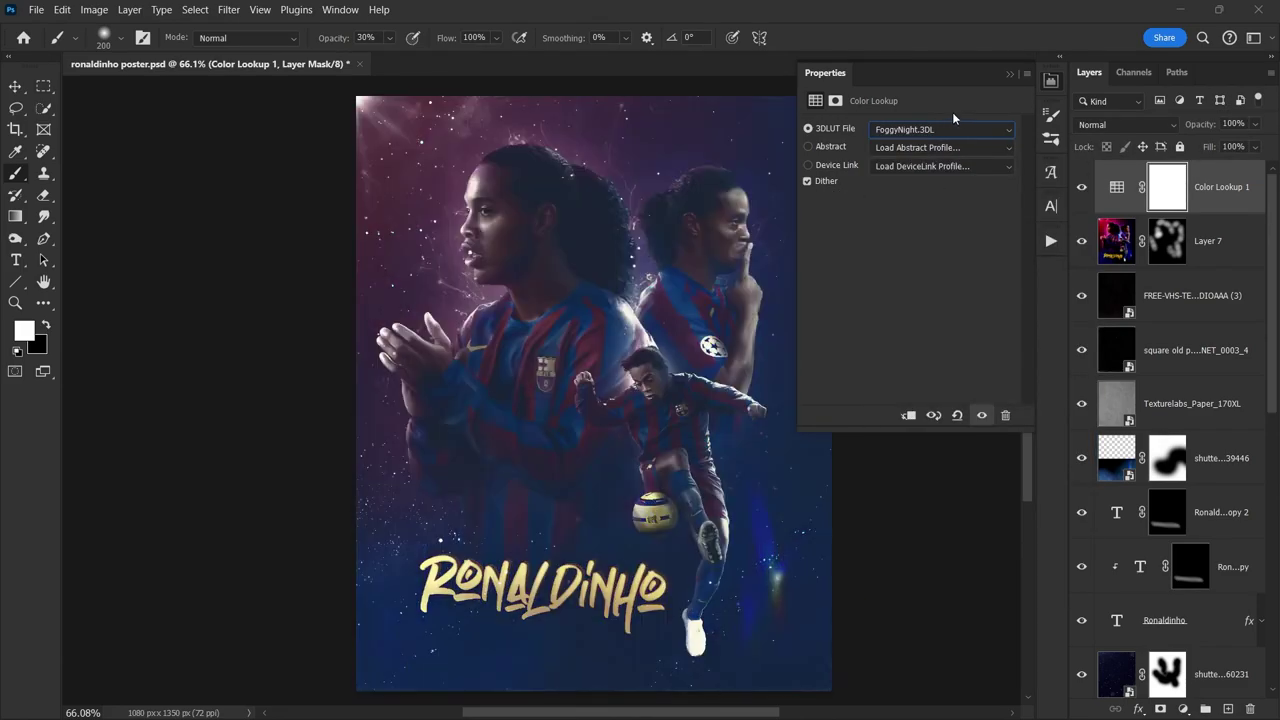
key("Down")
left_click(1117, 187)
key("4")
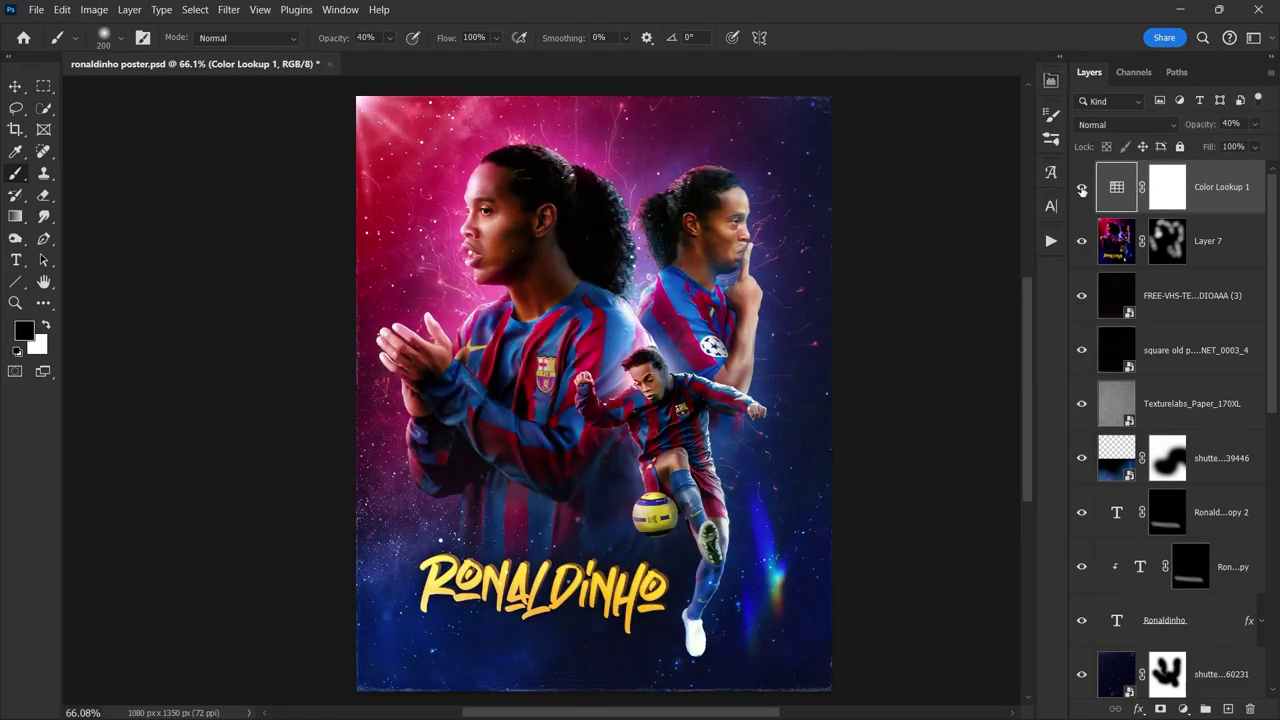
left_click(1183, 709)
left_click(1165, 623)
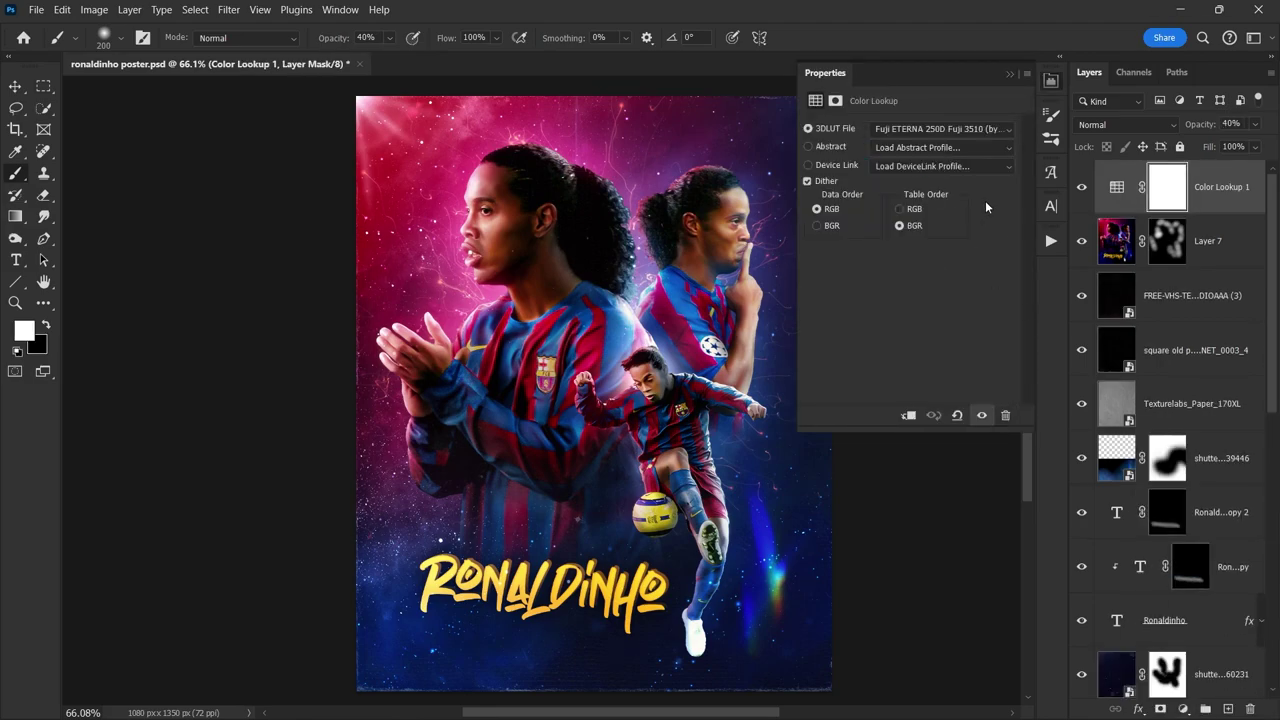
Step: Stamp all visible layers into a new merged layer on top
key("ctrl+shift+alt+e")
right_click(1097, 185)
left_click(228, 10)
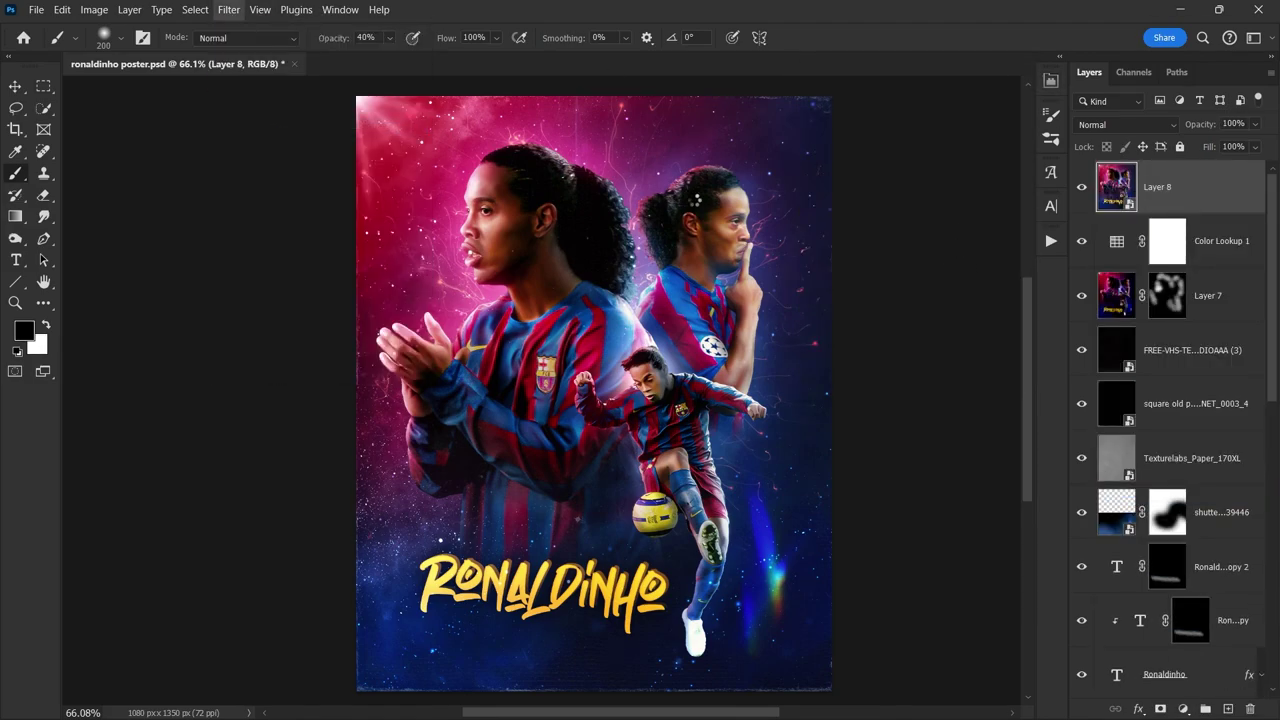
Step: In Camera Raw, set Shadows to -29 and Whites to +10
key("ctrl+shift+a")
left_click(1068, 239)
mouse_move(1129, 355)
left_mouse_down()
mouse_move(1104, 358)
mouse_move(1138, 380)
left_mouse_up()
left_click_drag(1128, 406, 1144, 407)
left_click(1068, 239)
Step: Tint shadows toward magenta, nudge midtones toward green, and set Sharpening to 34
left_click(1069, 274)
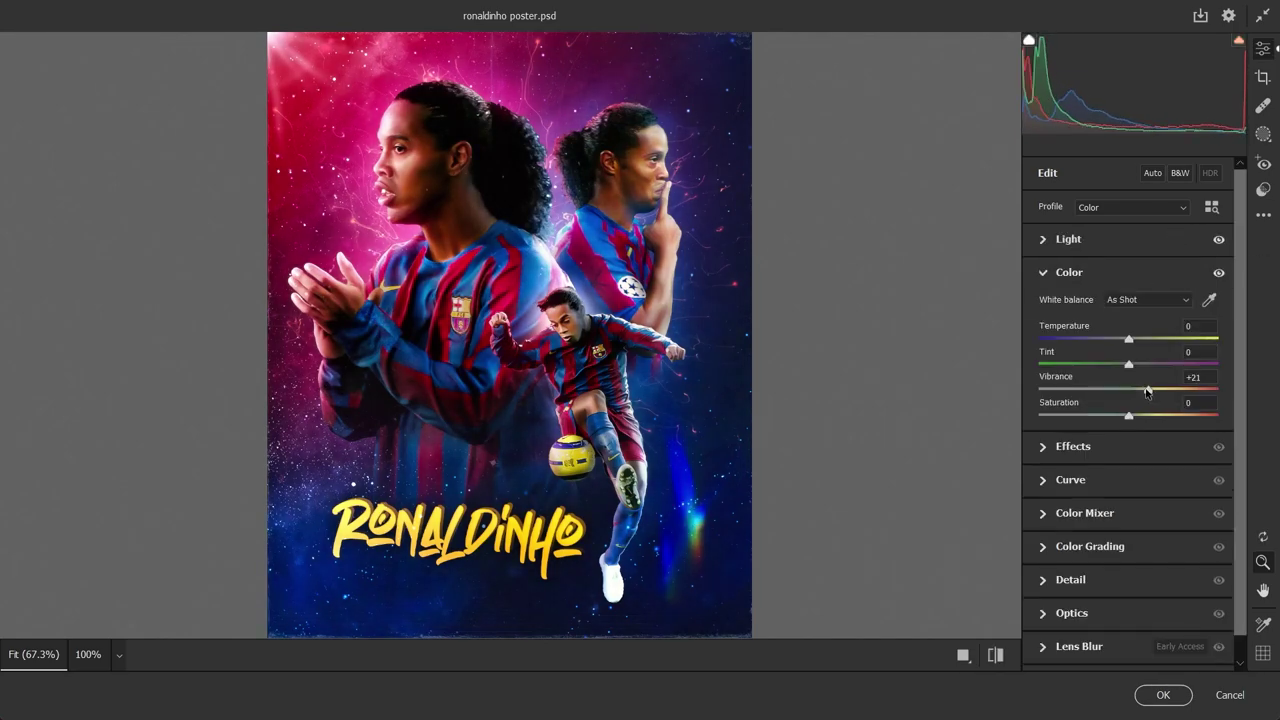
scroll(1128, 400, "down", 5)
left_click(1090, 225)
left_click_drag(1075, 476, 1080, 484)
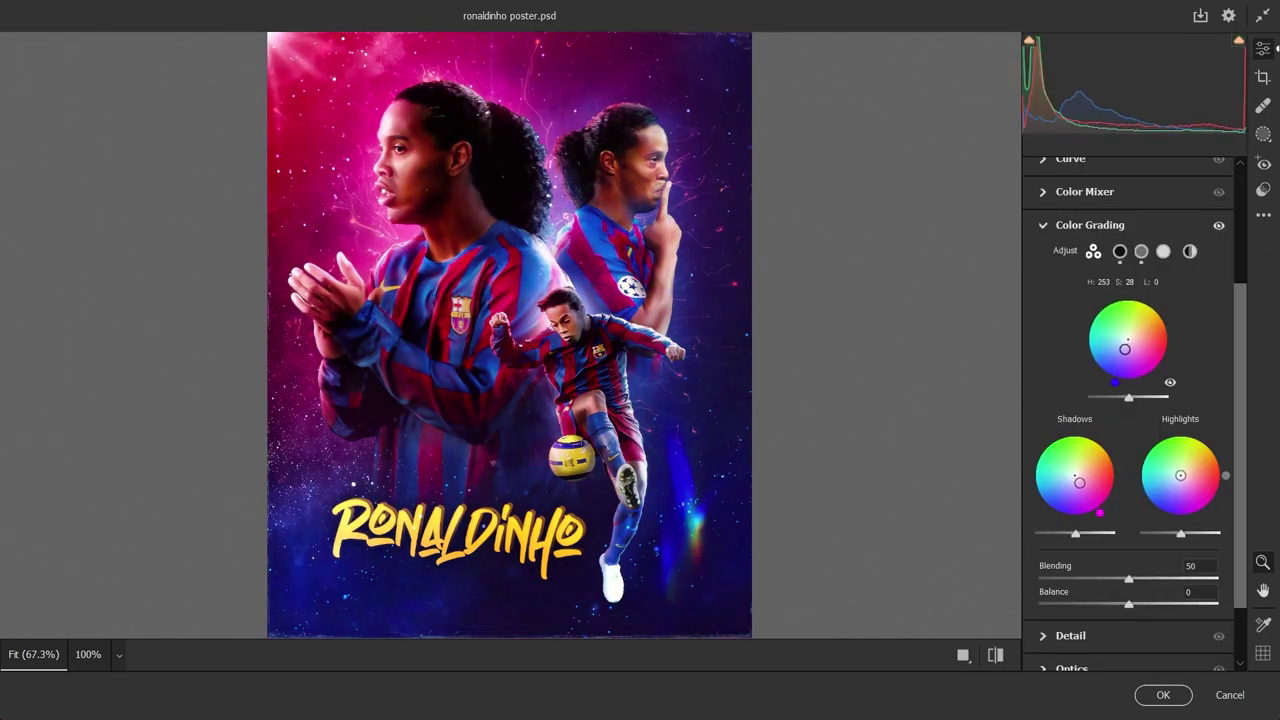
left_click_drag(1128, 339, 1125, 330)
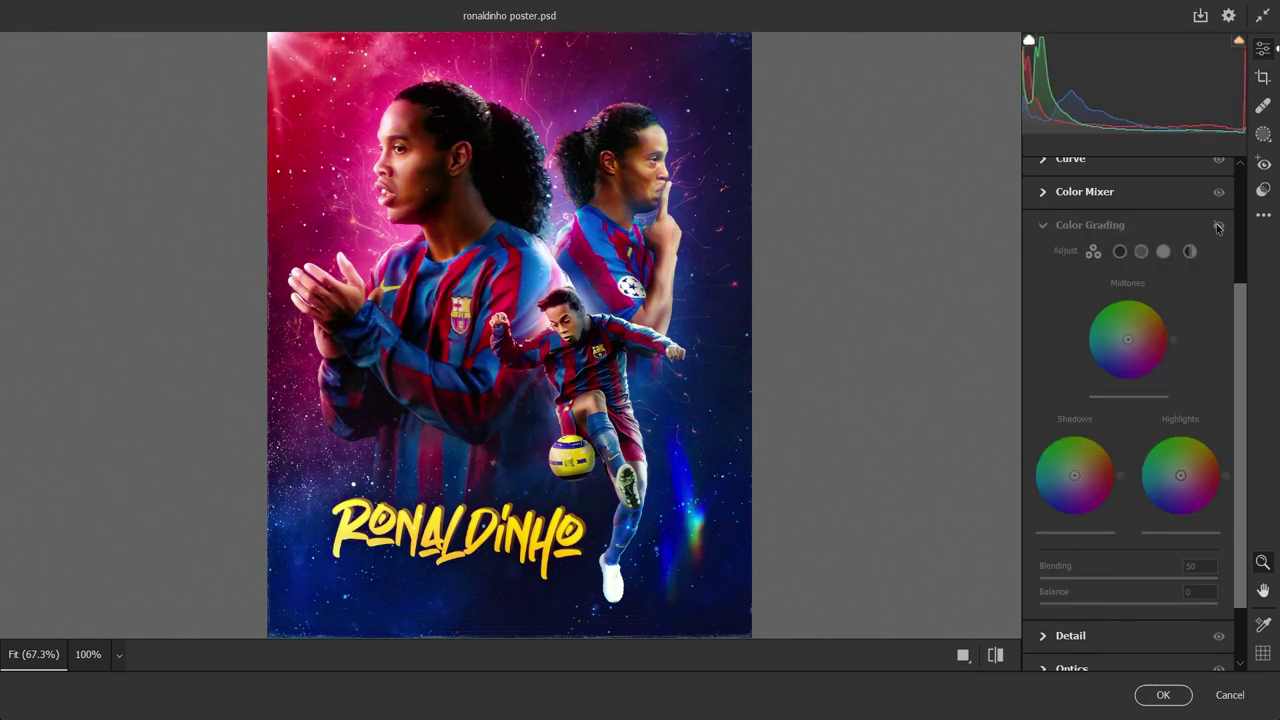
left_click(1090, 225)
left_click(1070, 434)
left_click(1079, 316)
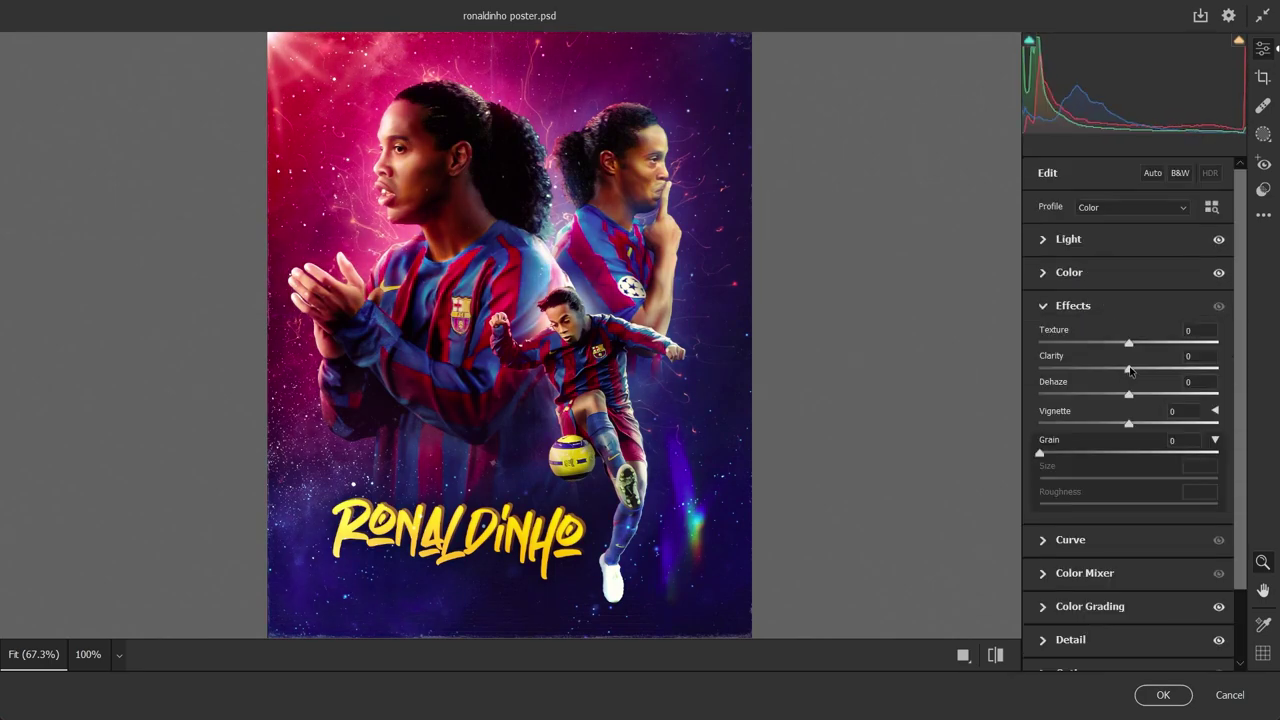